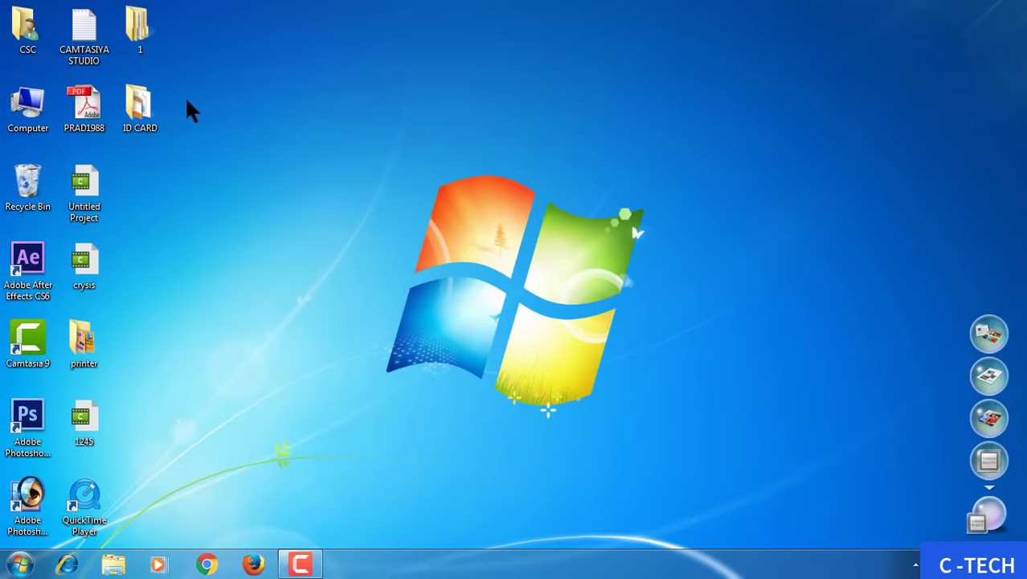
# Step: Open the ID CARD folder and preview the ID card template image 1 at full size
pyautogui.doubleClick(147, 101)
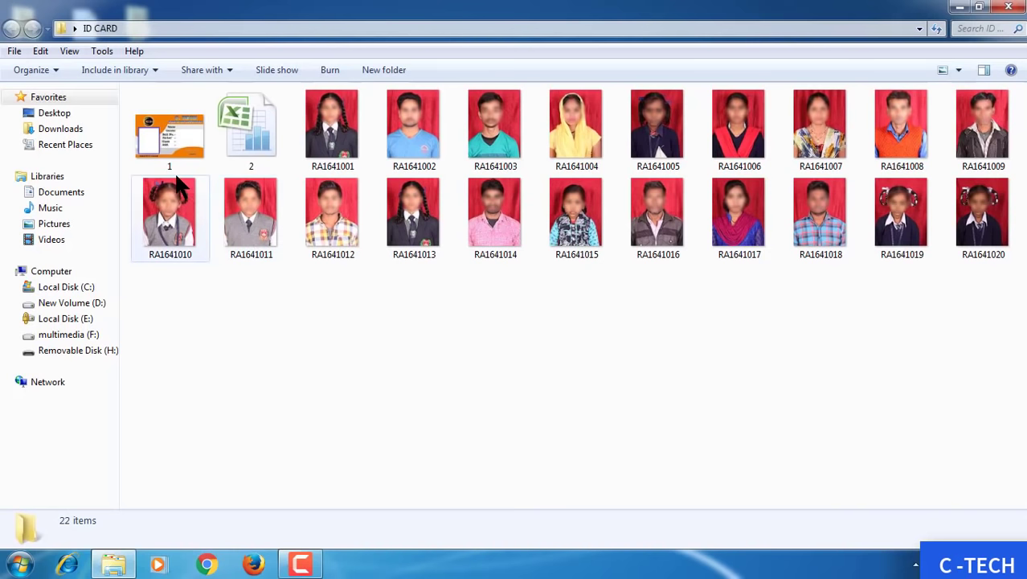
pyautogui.click(172, 145)
pyautogui.rightClick(171, 140)
pyautogui.click(197, 149)
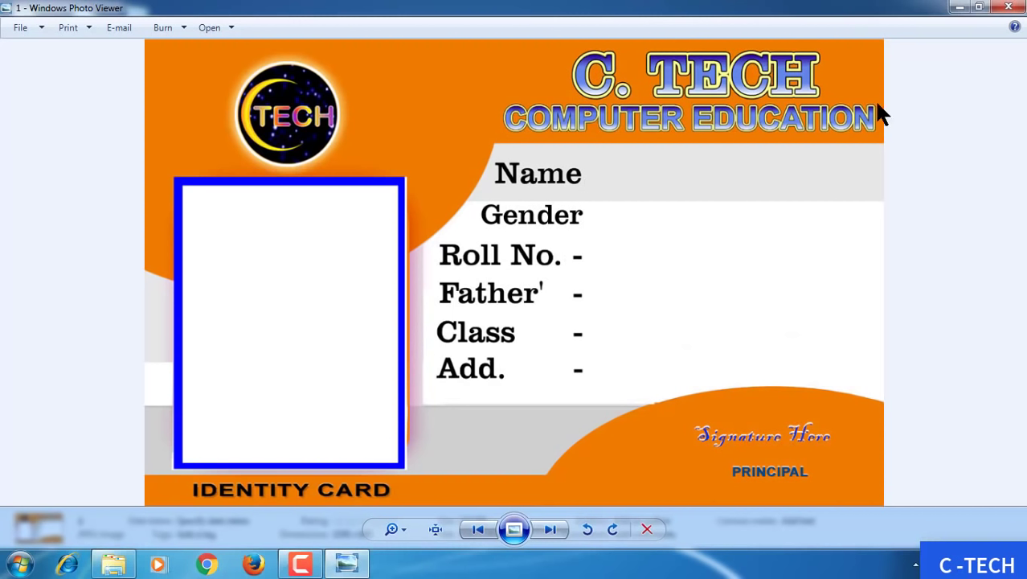
pyautogui.click(1009, 7)
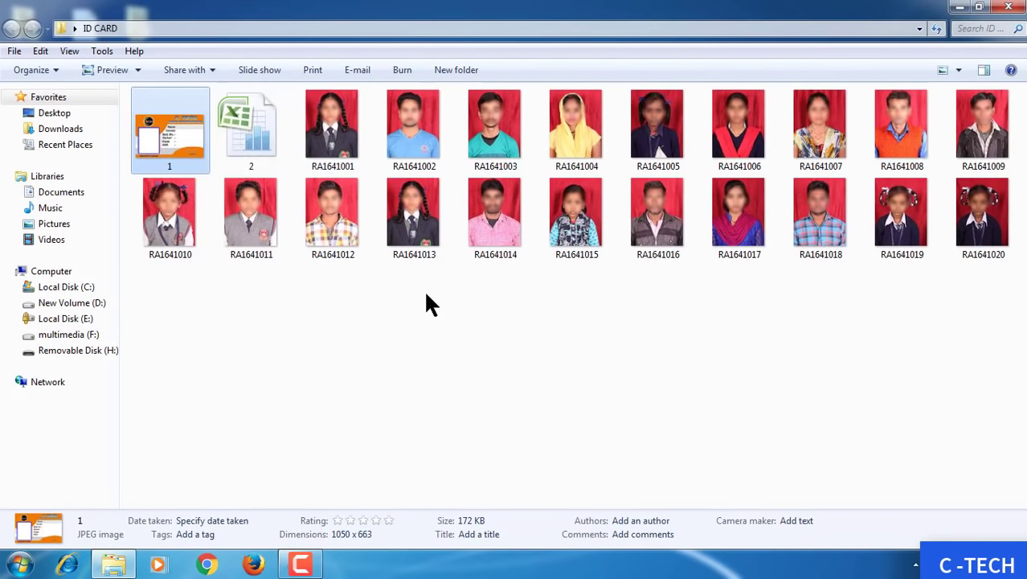
# Step: Select the student data workbook 2 and bring up its context menu
pyautogui.click(426, 320)
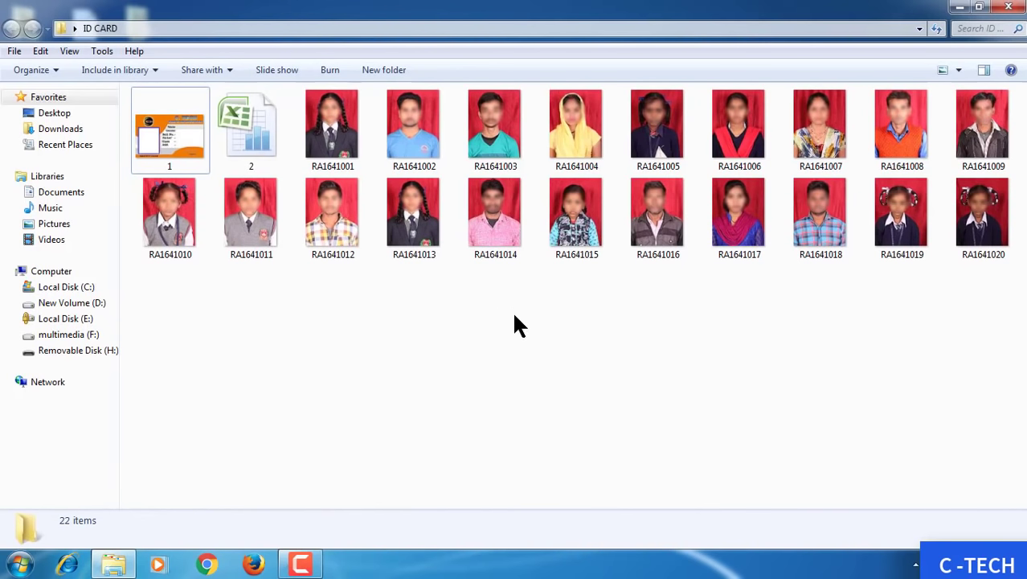
pyautogui.click(268, 145)
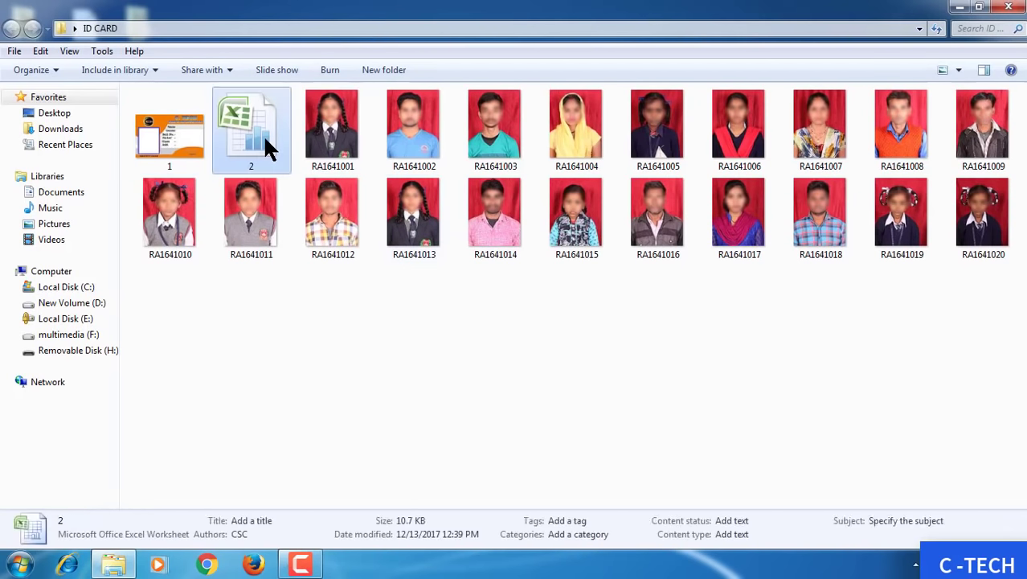
pyautogui.rightClick(265, 140)
# Step: Open workbook 2 in Excel and go through the name, gender, roll, father, class and add headers
pyautogui.click(285, 146)
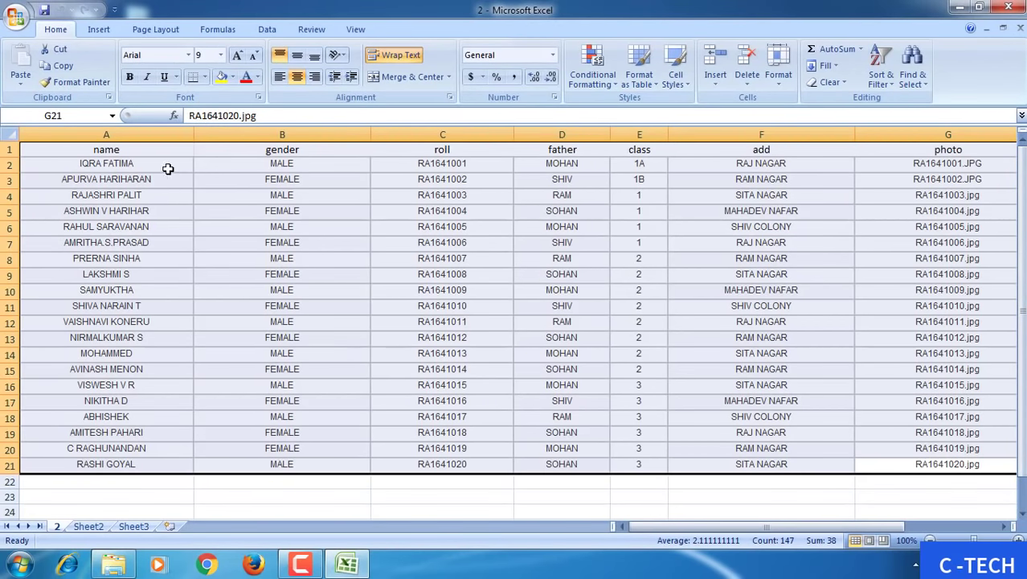
pyautogui.click(122, 148)
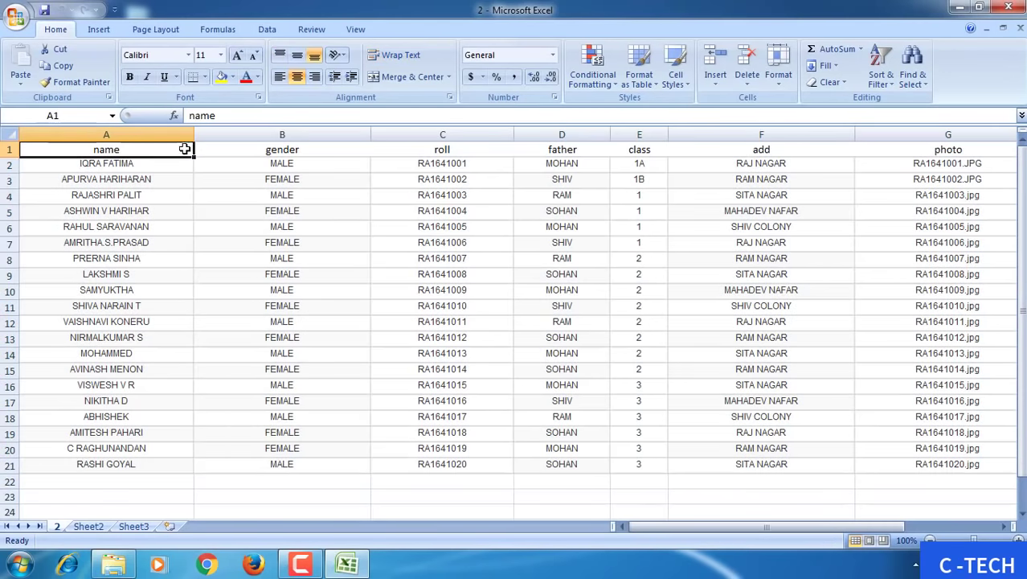
pyautogui.click(268, 148)
pyautogui.click(422, 148)
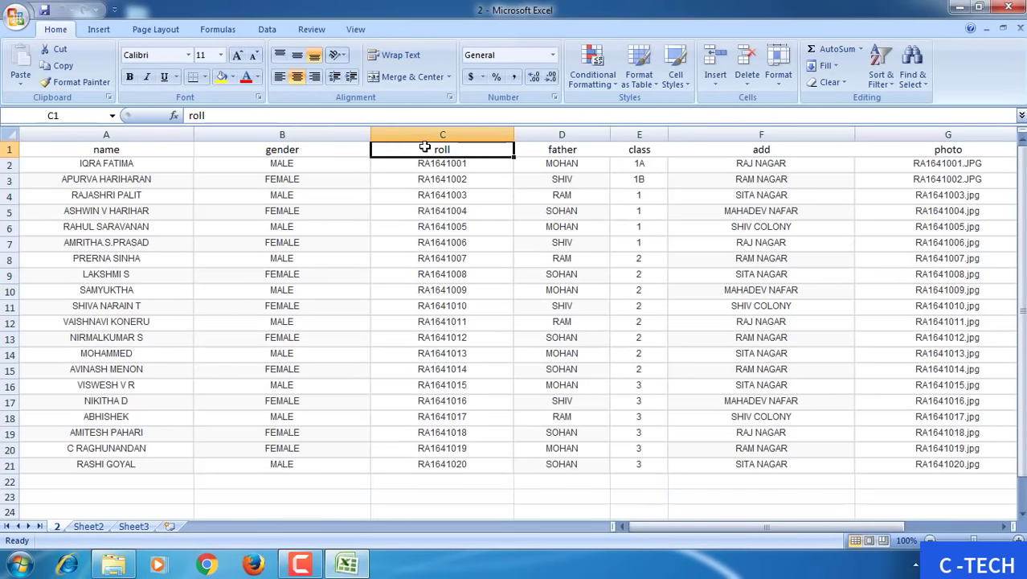
pyautogui.click(555, 148)
pyautogui.click(655, 147)
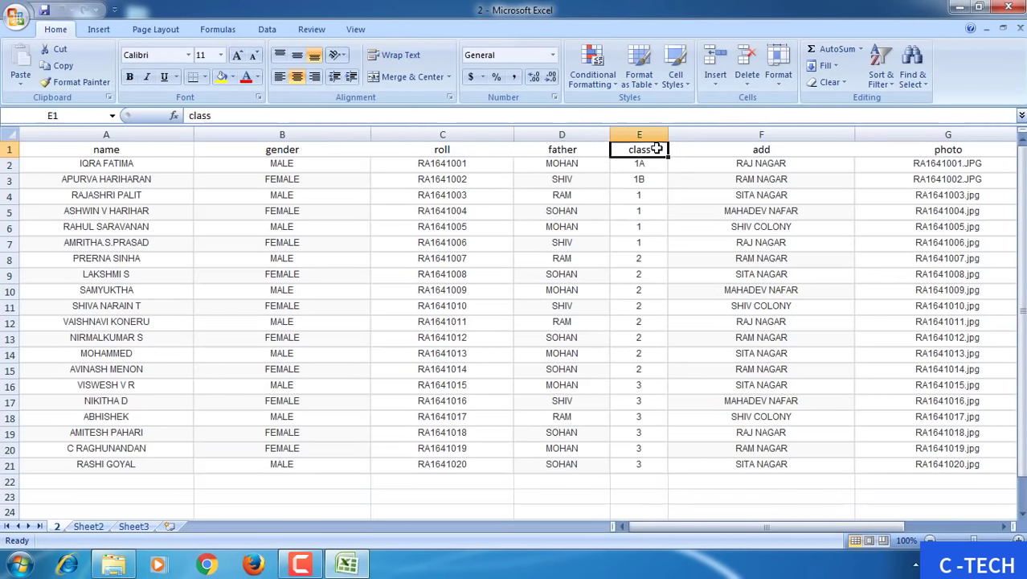
pyautogui.click(768, 146)
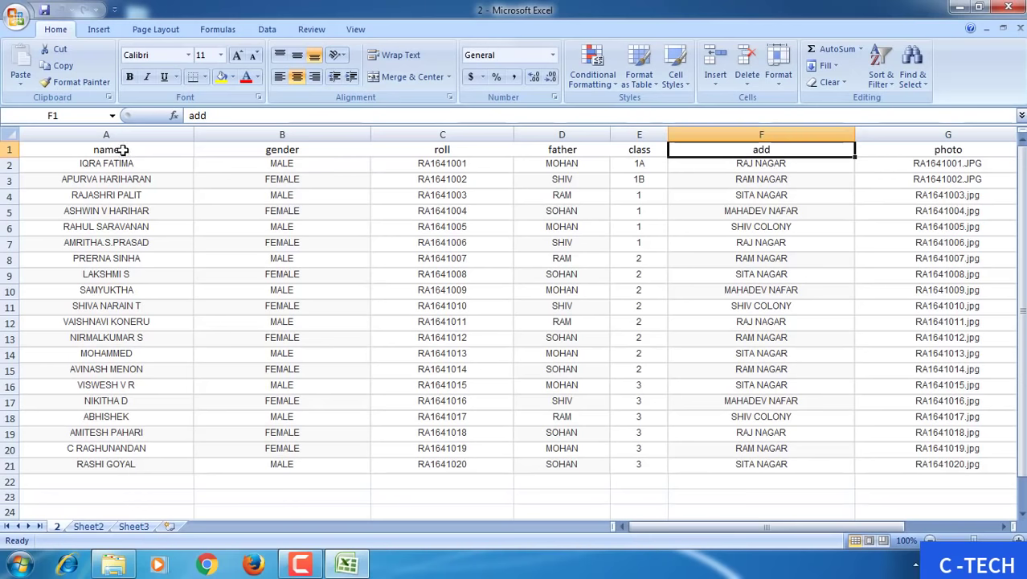
# Step: Go through the headers again from name in A1 to photo in G1
pyautogui.click(121, 149)
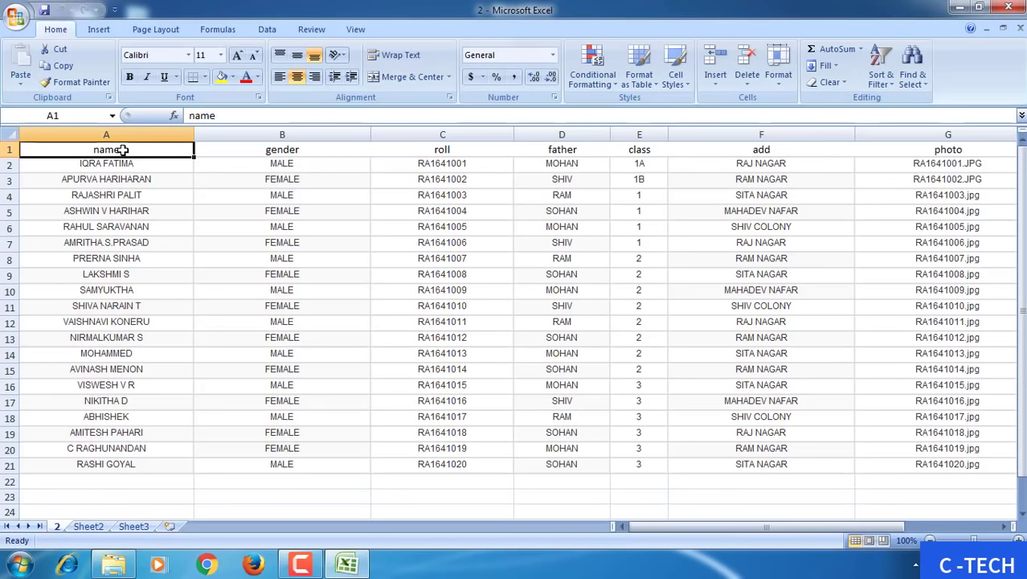
pyautogui.click(273, 150)
pyautogui.click(430, 149)
pyautogui.click(583, 151)
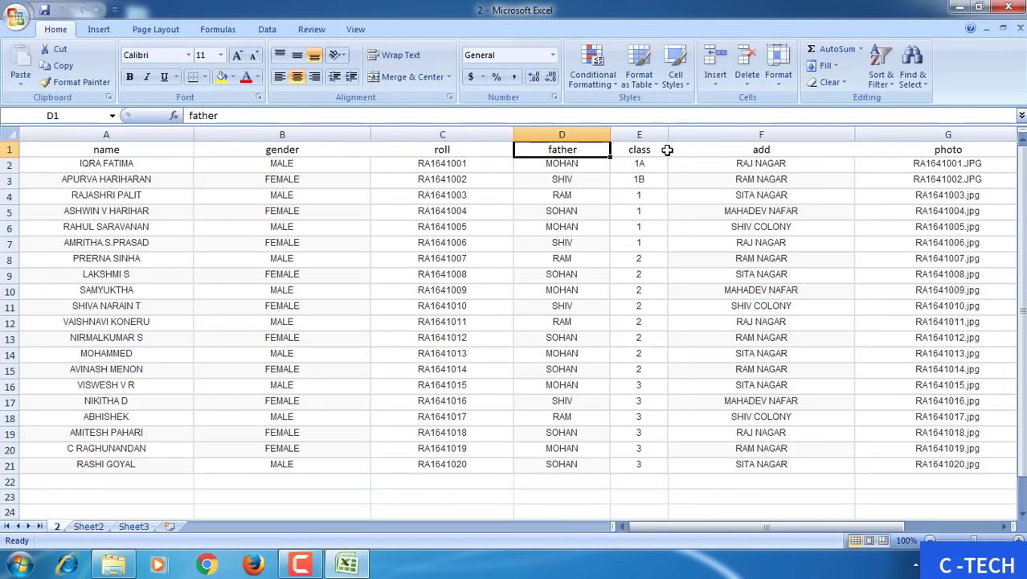
pyautogui.click(635, 151)
pyautogui.click(772, 149)
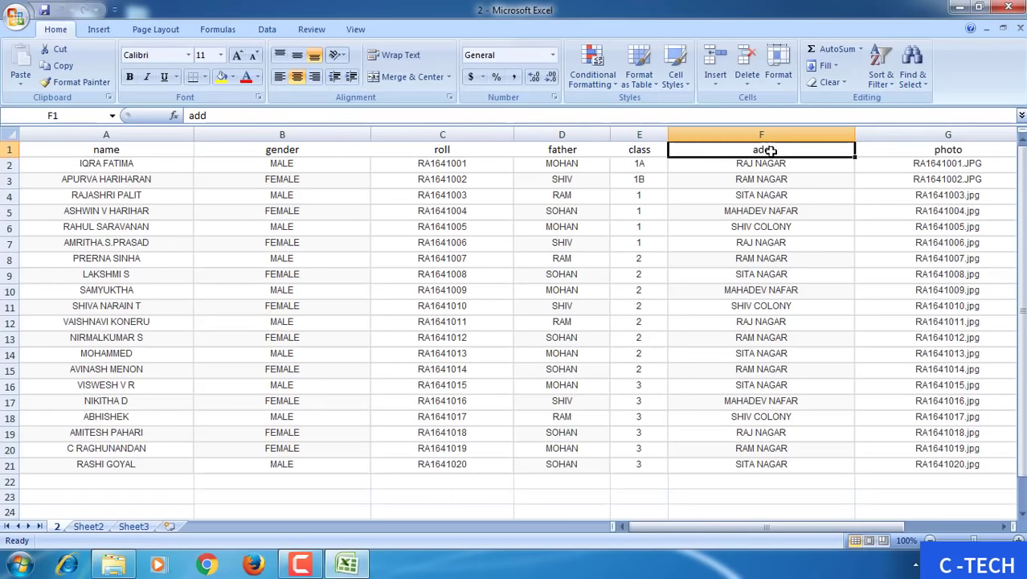
pyautogui.click(948, 150)
# Step: Select the first photo file name in G2 and keep the current colour scheme
pyautogui.moveTo(663, 527)
pyautogui.mouseDown()
pyautogui.moveTo(764, 532)
pyautogui.moveTo(653, 522)
pyautogui.mouseUp()
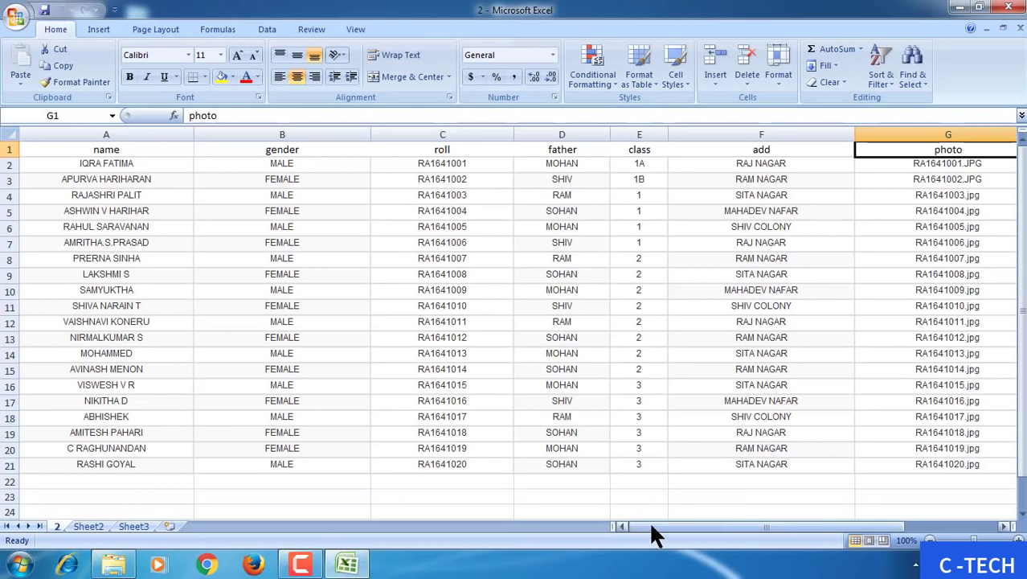
pyautogui.moveTo(653, 527); pyautogui.dragTo(674, 527)
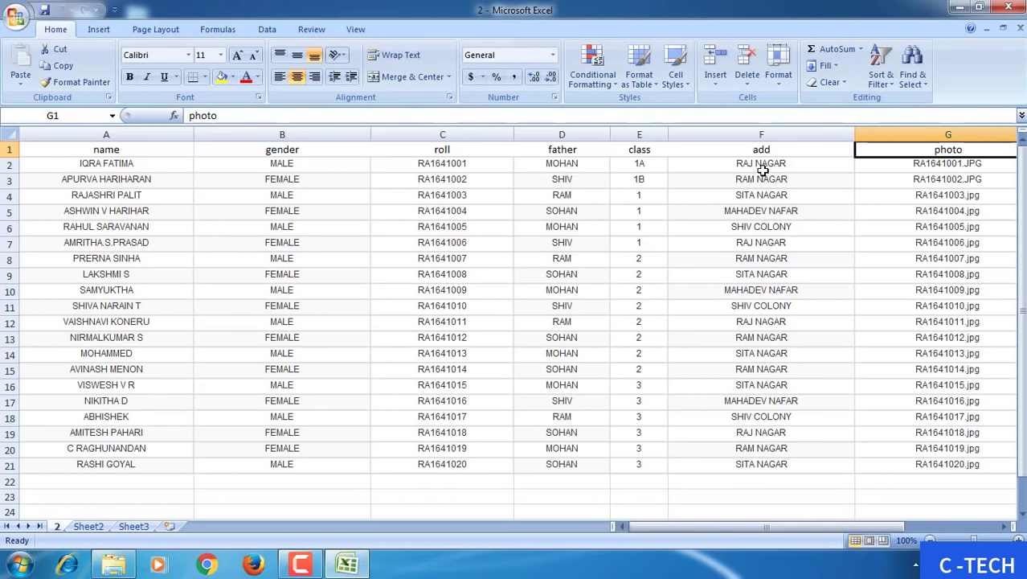
pyautogui.click(945, 164)
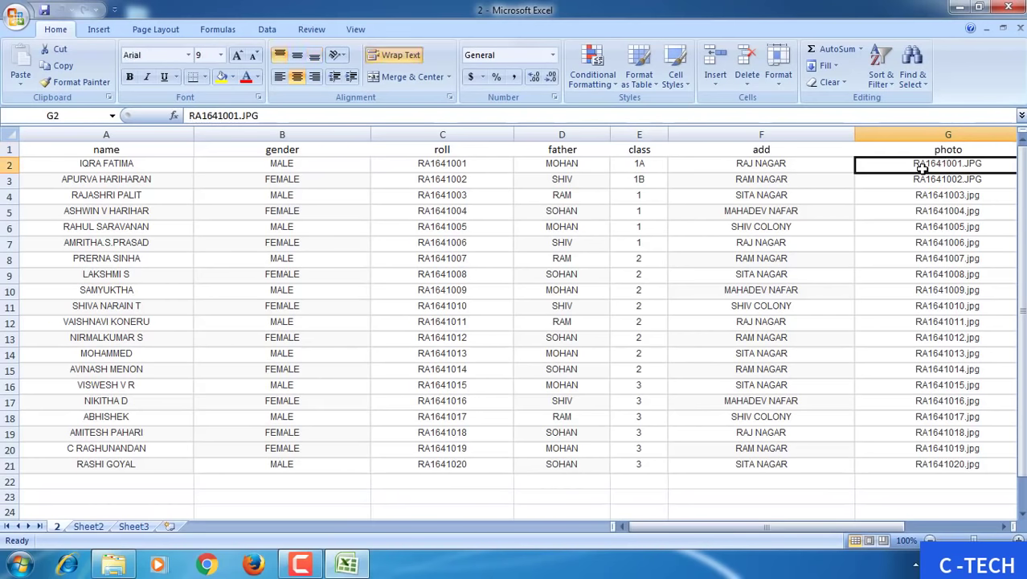
pyautogui.click(679, 522)
pyautogui.click(575, 321)
pyautogui.click(979, 6)
pyautogui.moveTo(658, 72); pyautogui.dragTo(550, 32)
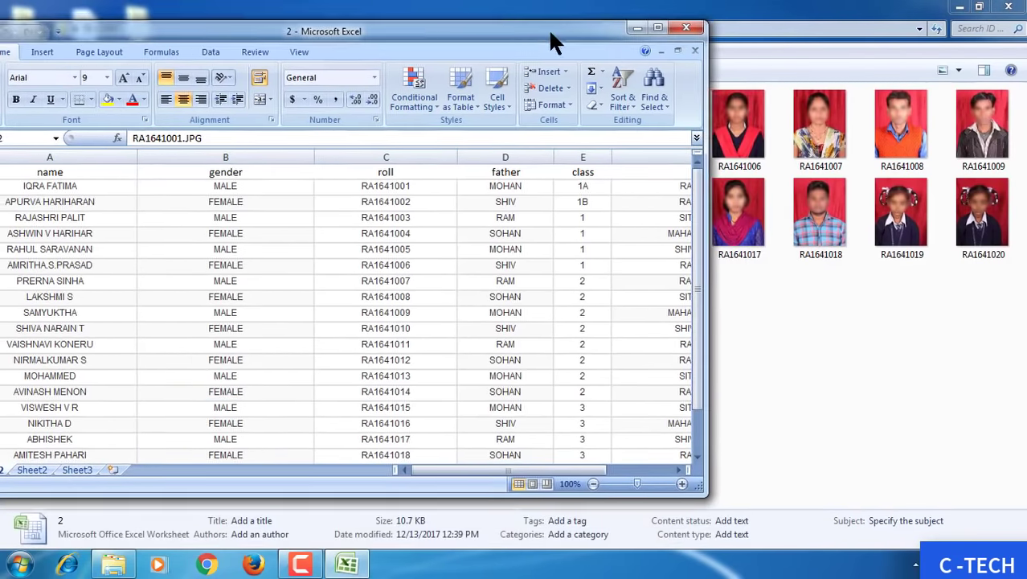
pyautogui.moveTo(433, 467)
pyautogui.mouseDown()
pyautogui.moveTo(506, 477)
pyautogui.moveTo(451, 468)
pyautogui.moveTo(500, 468)
pyautogui.moveTo(452, 476)
pyautogui.mouseUp()
pyautogui.click(384, 186)
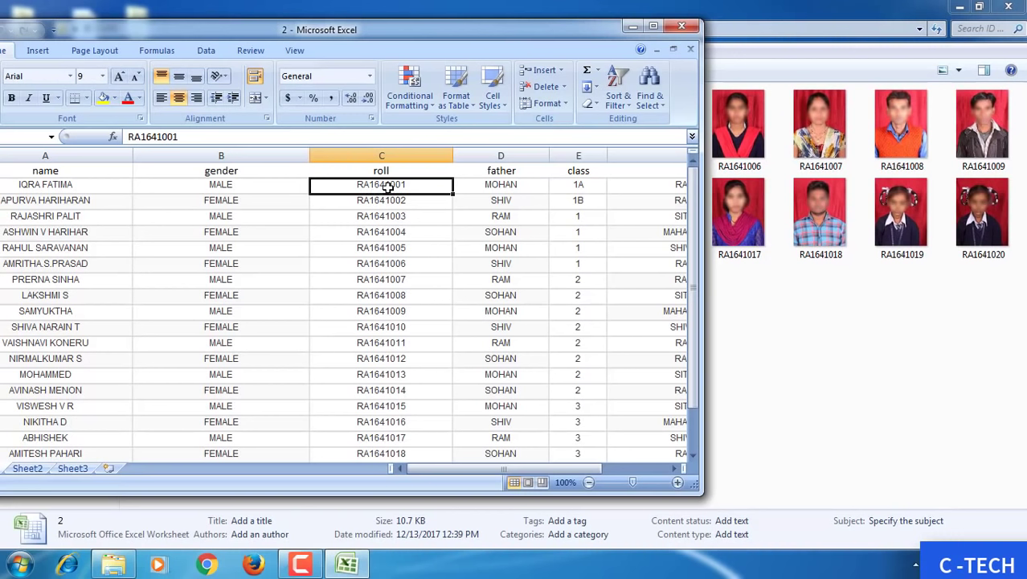
# Step: Place the photo folder beside the workbook and select photo RA1641001 to match
pyautogui.moveTo(555, 36); pyautogui.dragTo(440, 37)
pyautogui.moveTo(622, 20); pyautogui.dragTo(760, 44)
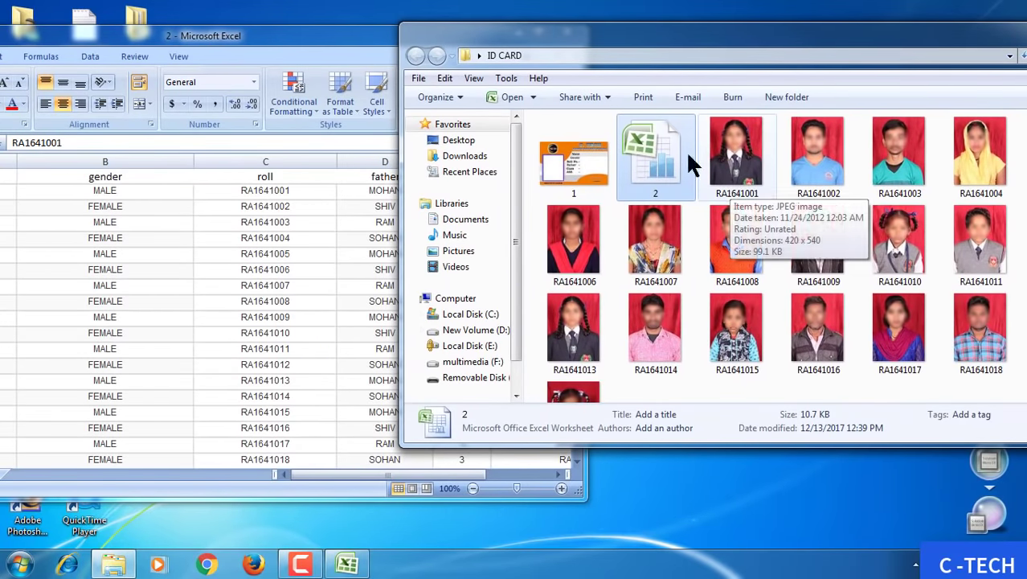
pyautogui.moveTo(551, 46); pyautogui.dragTo(598, 45)
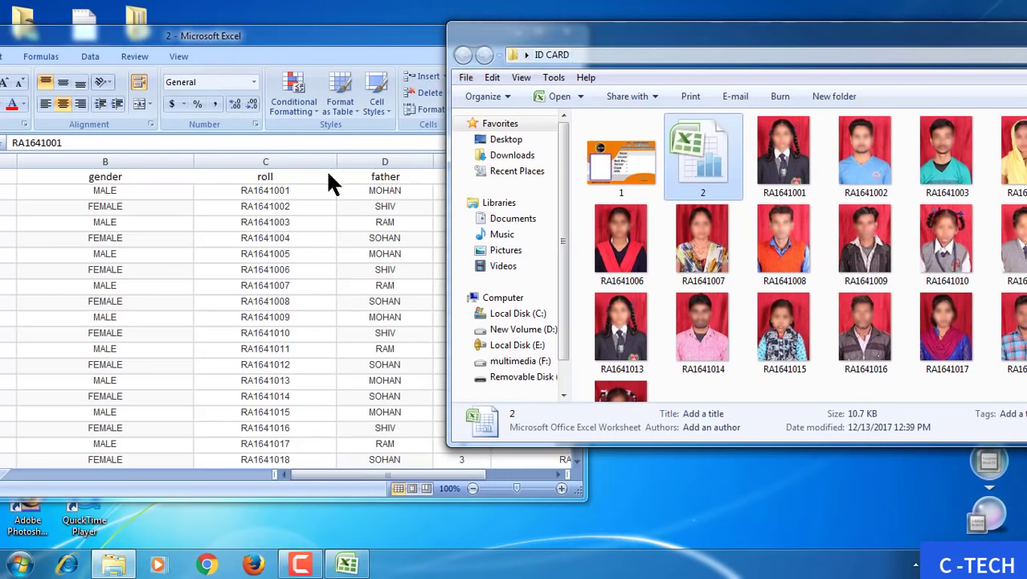
pyautogui.click(792, 193)
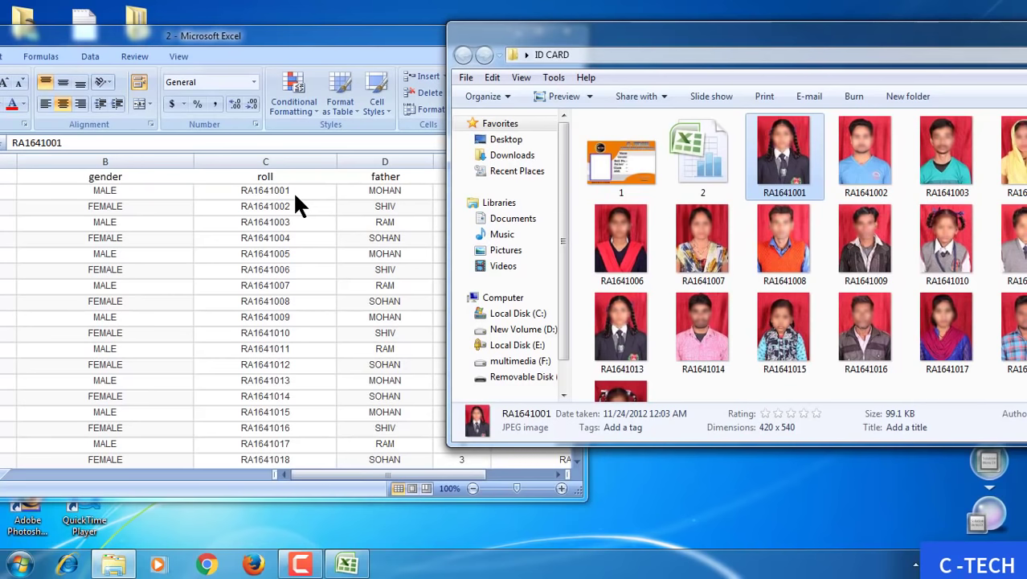
pyautogui.moveTo(783, 157)
pyautogui.click(367, 37)
pyautogui.click(260, 191)
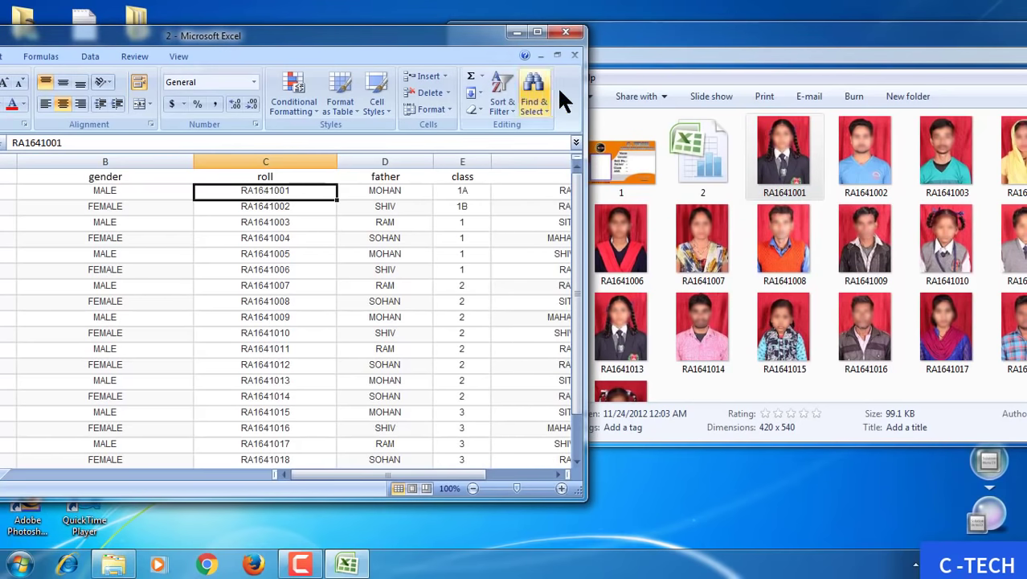
pyautogui.moveTo(587, 101); pyautogui.dragTo(858, 102)
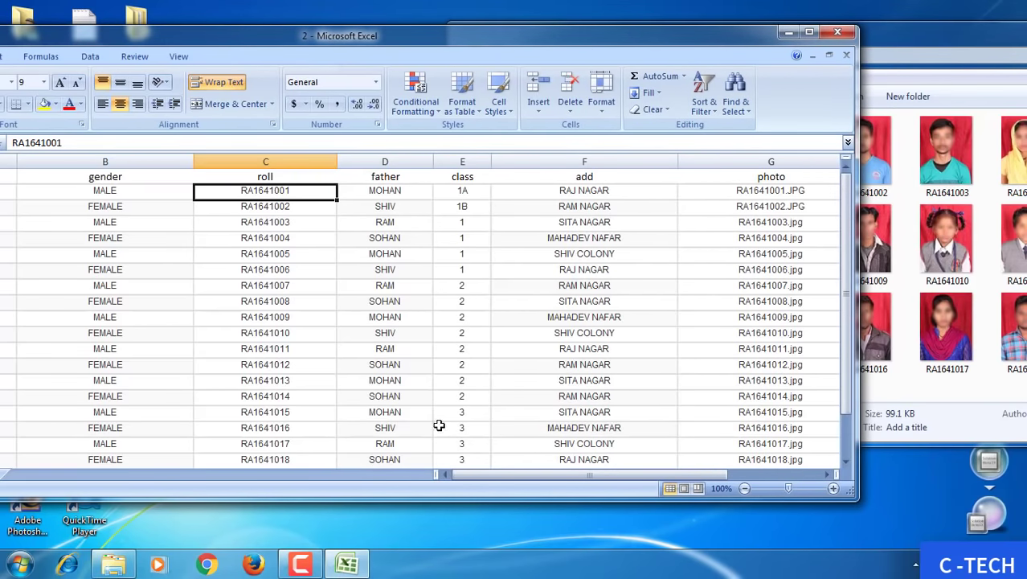
pyautogui.click(807, 31)
pyautogui.click(135, 161)
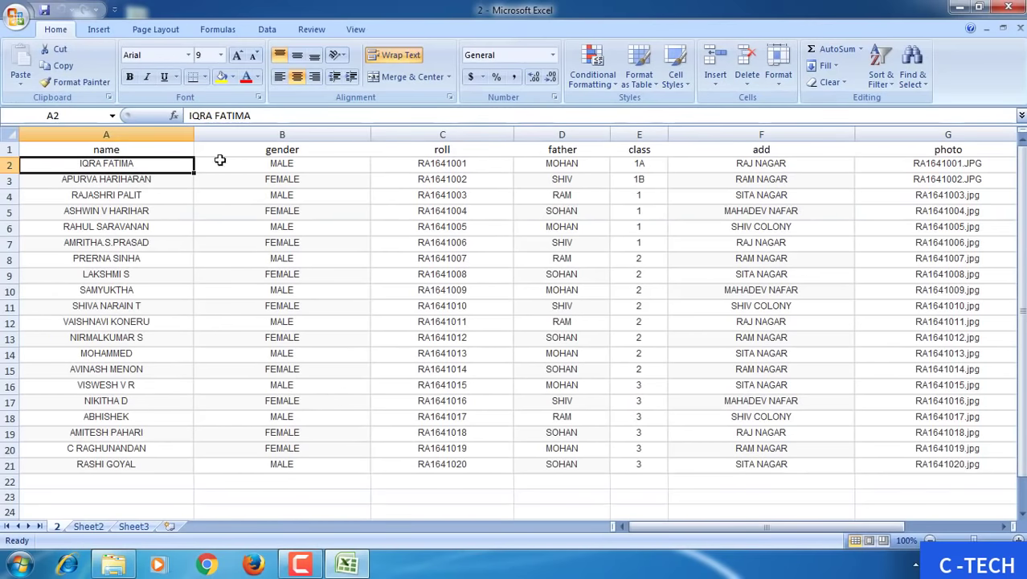
pyautogui.click(278, 163)
pyautogui.click(430, 162)
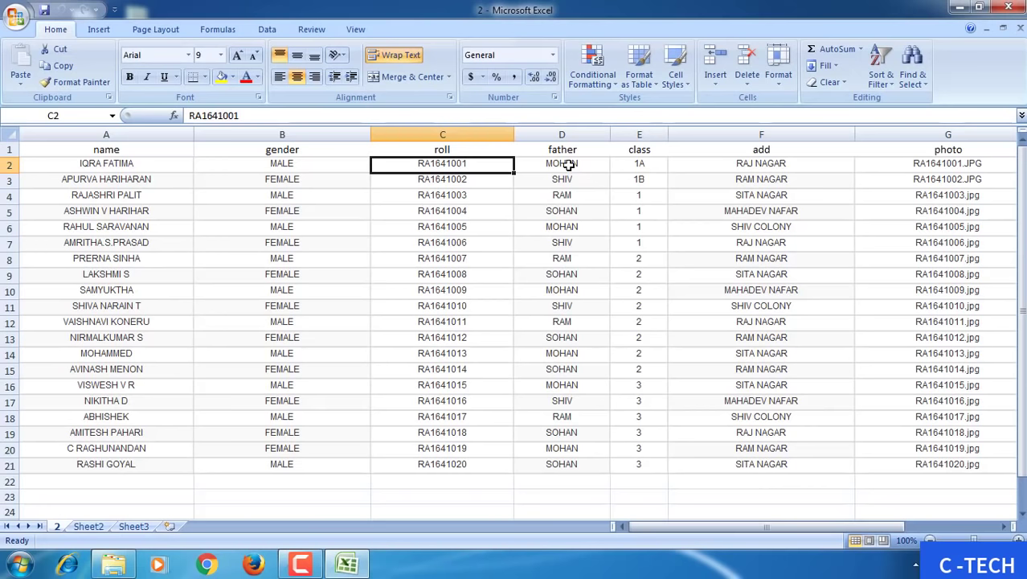
pyautogui.click(568, 164)
pyautogui.click(642, 165)
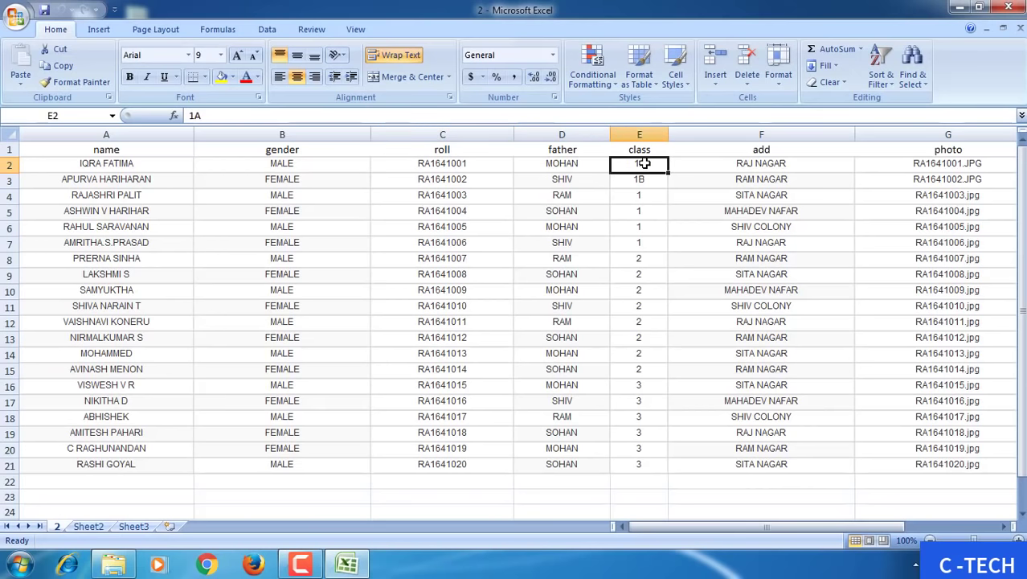
pyautogui.click(757, 163)
pyautogui.moveTo(661, 528); pyautogui.dragTo(764, 530)
pyautogui.click(598, 163)
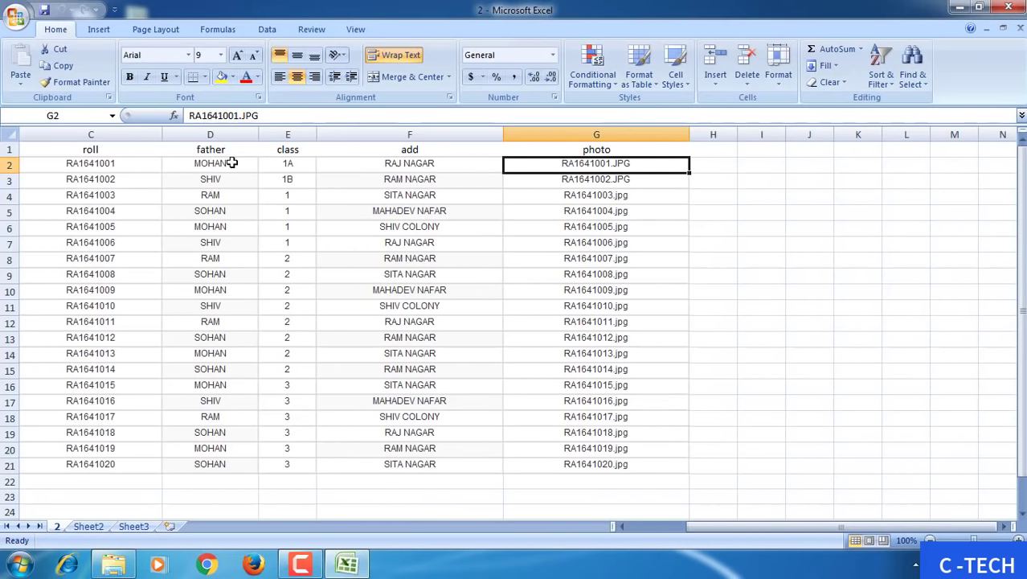
pyautogui.moveTo(729, 527); pyautogui.dragTo(655, 526)
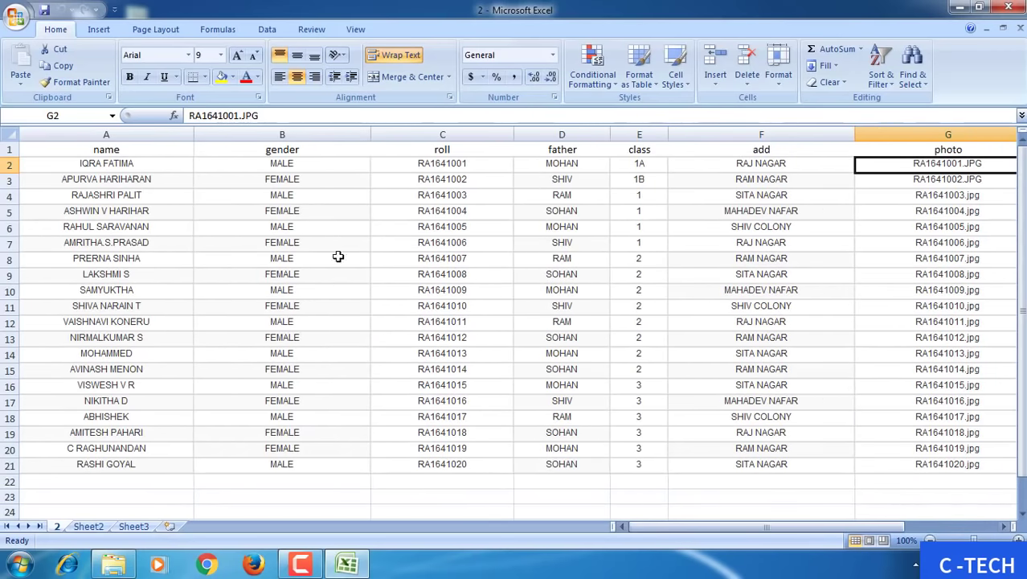
pyautogui.moveTo(765, 519); pyautogui.dragTo(881, 517)
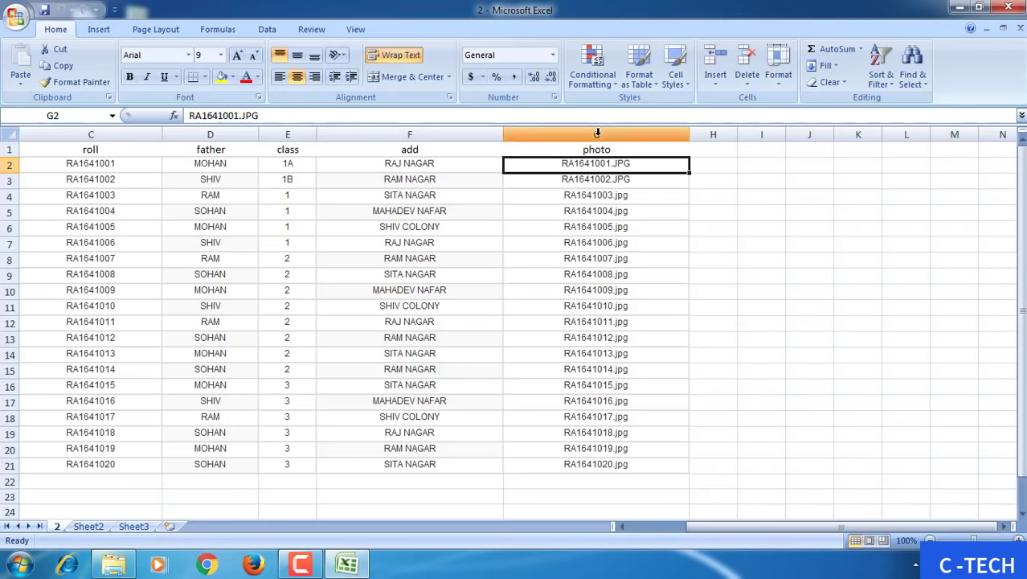
# Step: Switch between the spreadsheet and the photo folder to compare photo file names
pyautogui.click(959, 8)
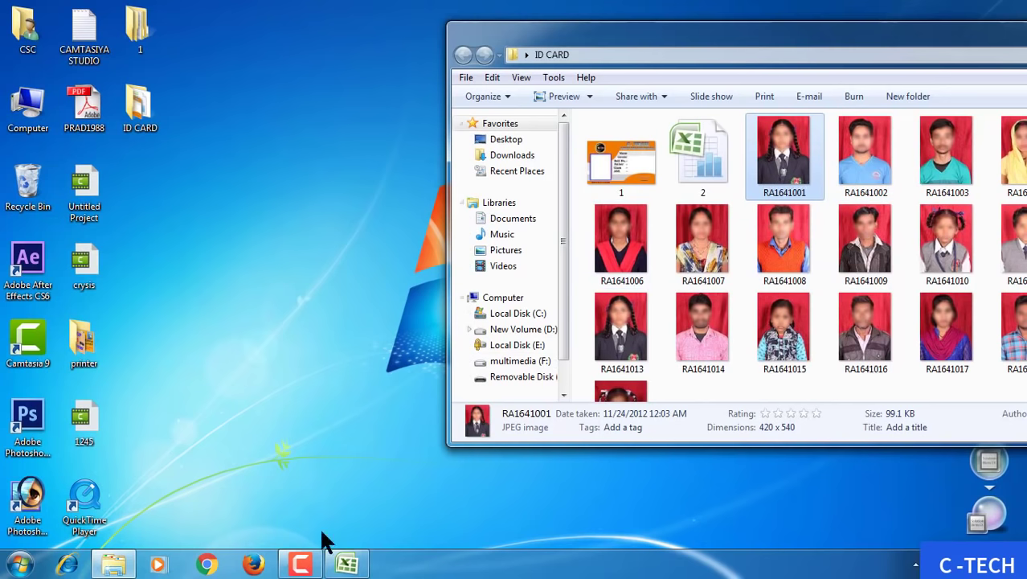
pyautogui.click(346, 560)
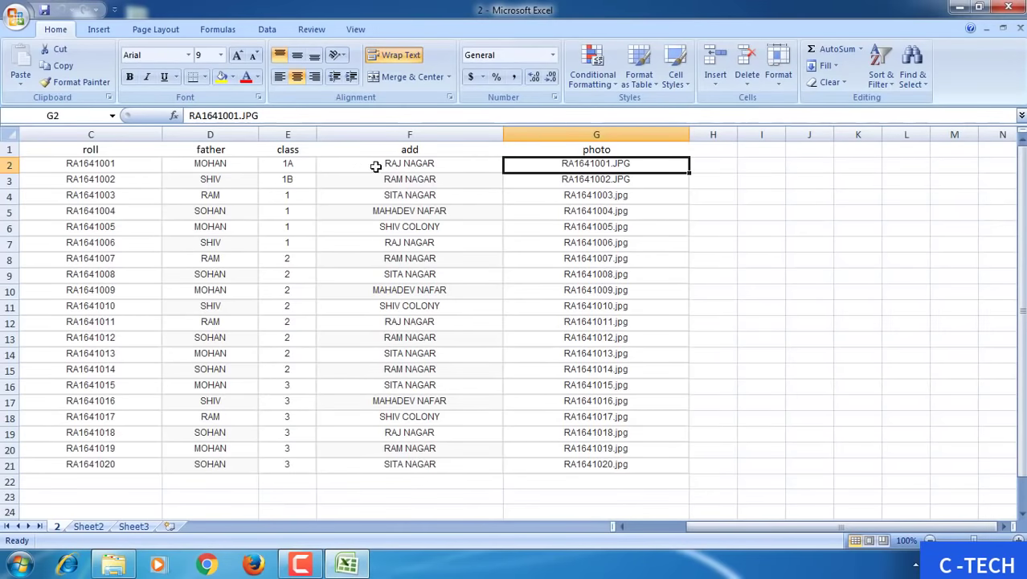
pyautogui.click(958, 9)
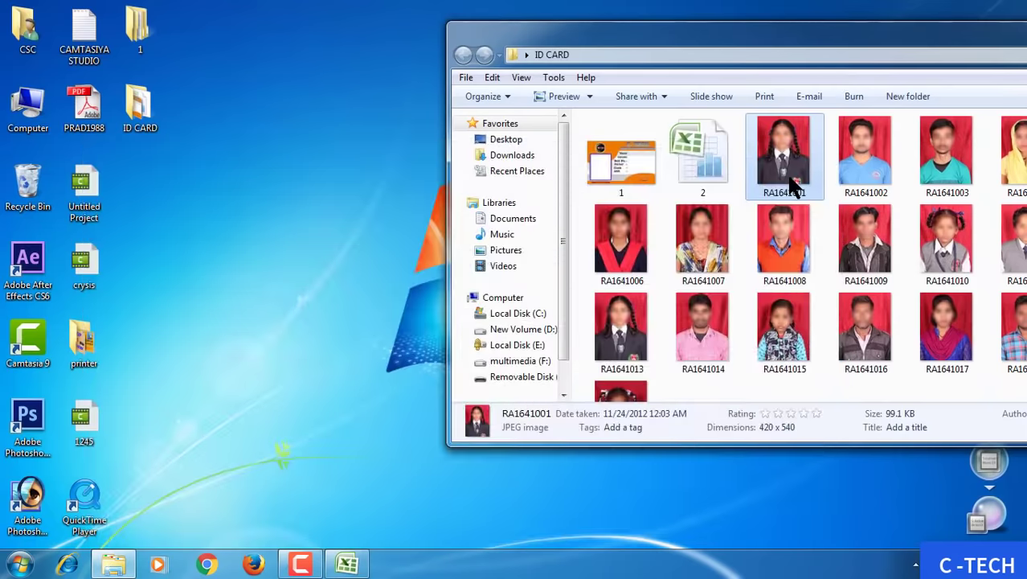
pyautogui.click(337, 553)
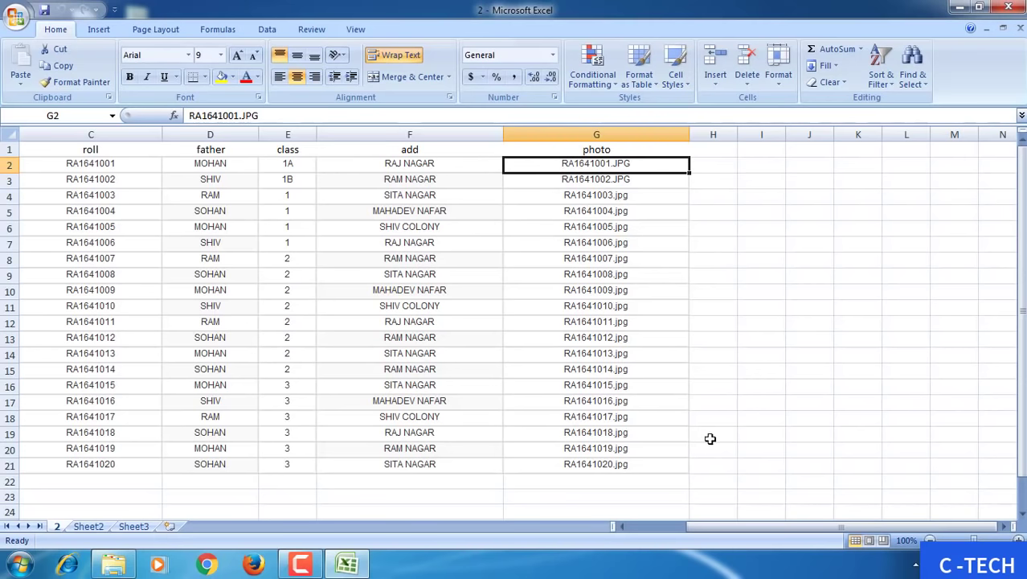
pyautogui.moveTo(707, 527); pyautogui.dragTo(672, 526)
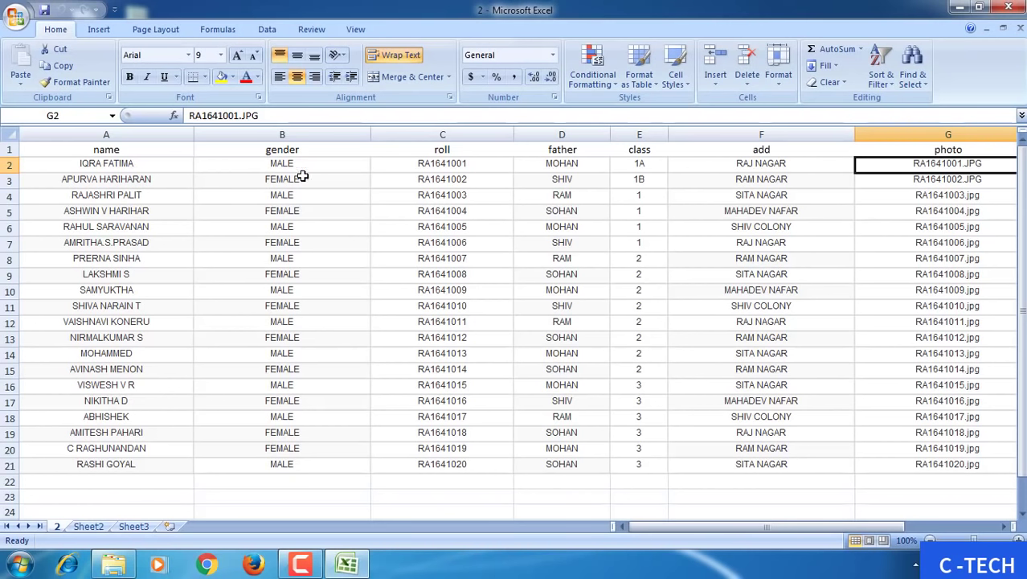
# Step: Close Excel, maximize the ID CARD folder window and reopen workbook 2
pyautogui.click(1006, 10)
pyautogui.moveTo(790, 41); pyautogui.dragTo(581, 36)
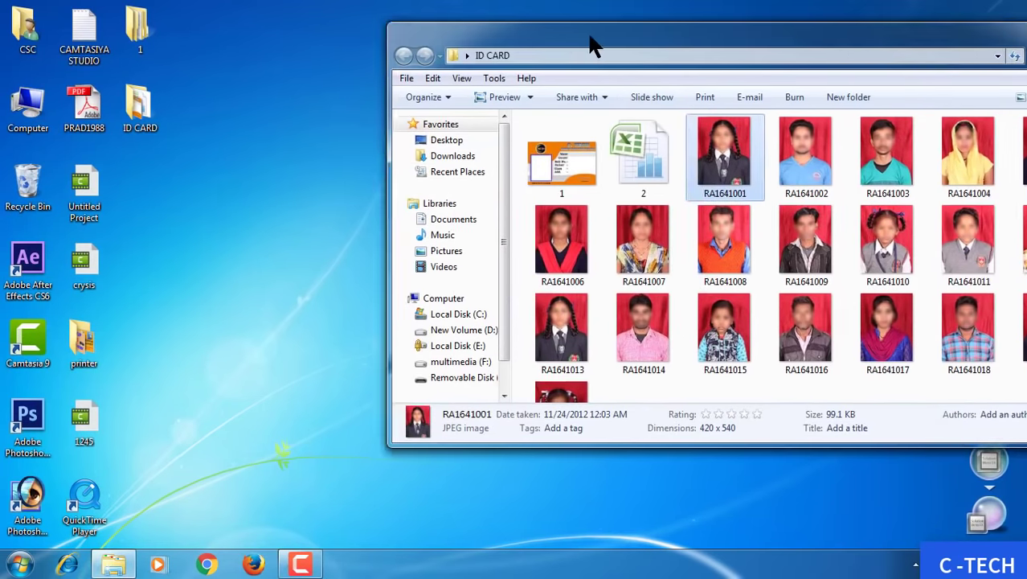
pyautogui.click(901, 32)
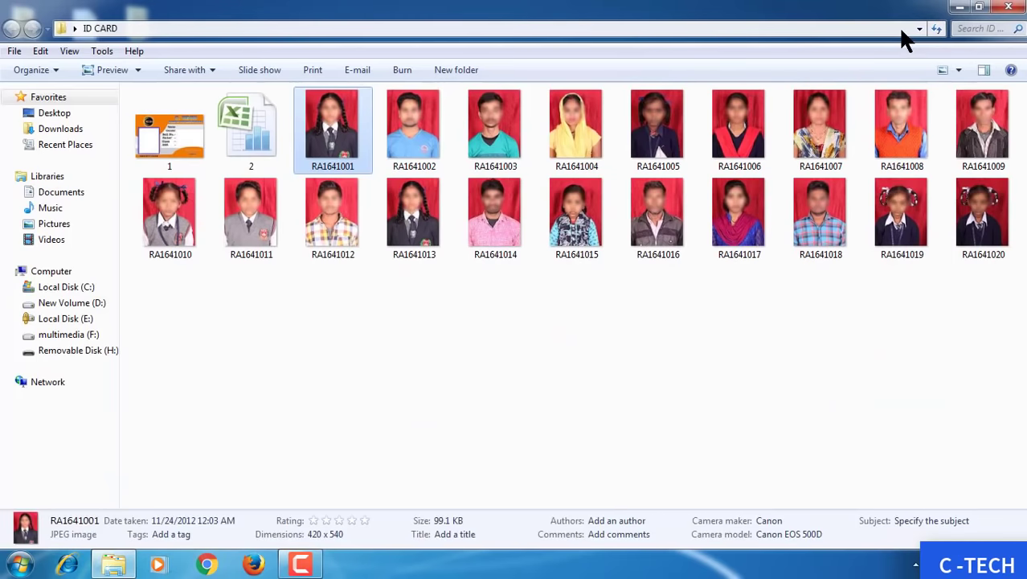
pyautogui.doubleClick(273, 125)
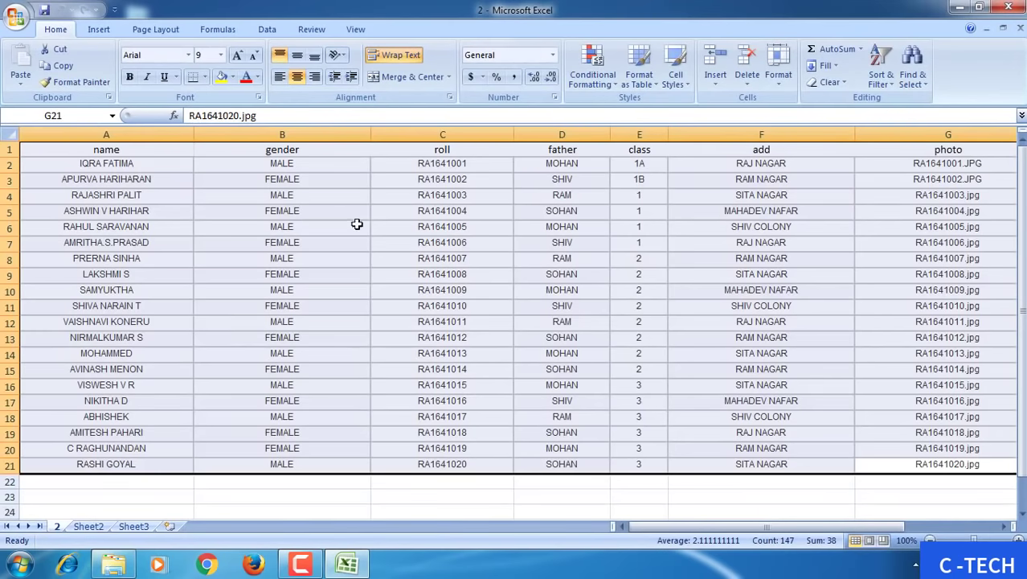
# Step: Select the student table A1:G21 and choose Text (Tab delimited) in Save As
pyautogui.click(450, 485)
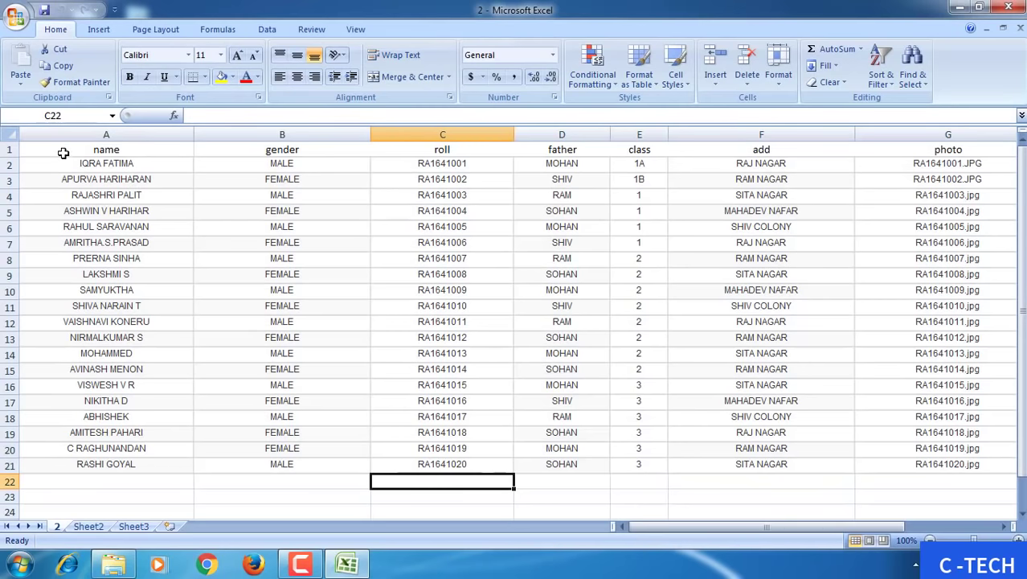
pyautogui.moveTo(63, 153); pyautogui.dragTo(898, 464)
pyautogui.click(16, 16)
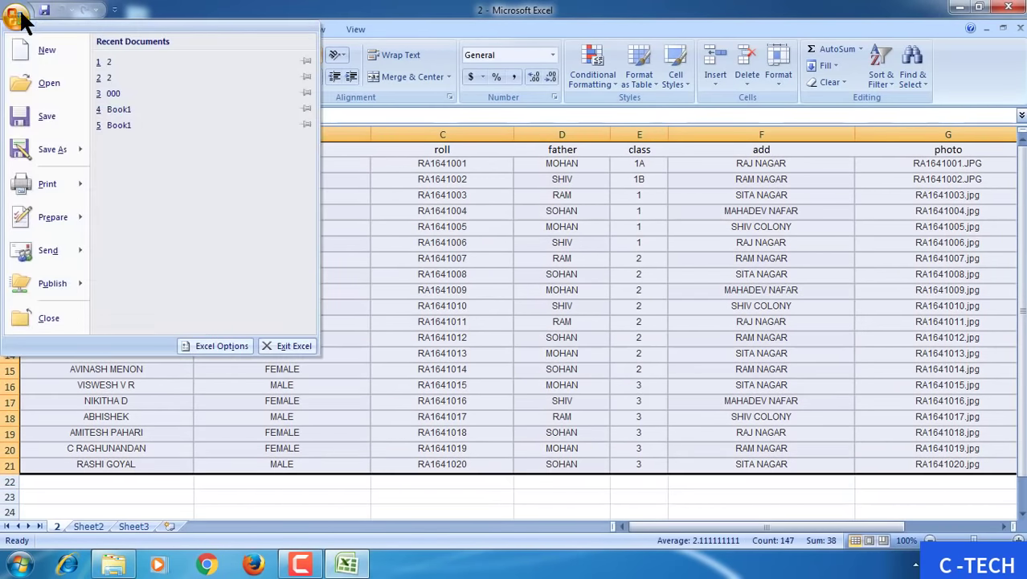
pyautogui.click(42, 147)
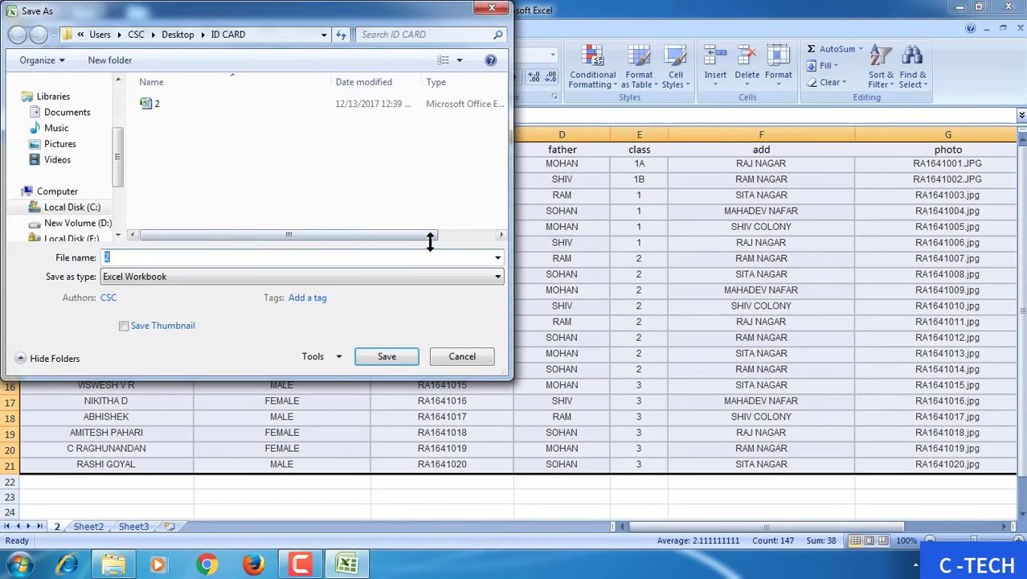
pyautogui.moveTo(508, 379); pyautogui.dragTo(643, 438)
pyautogui.click(520, 334)
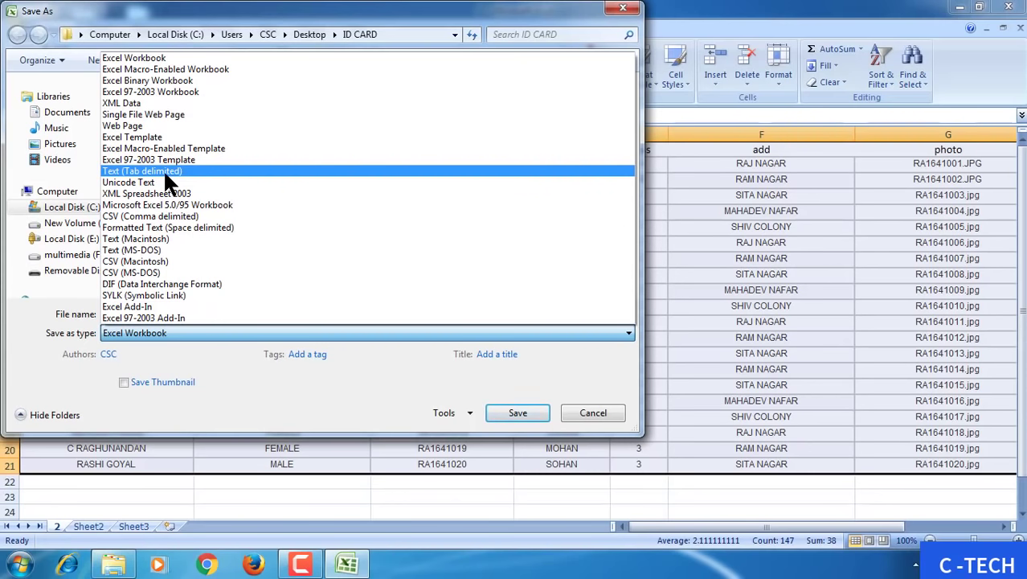
pyautogui.click(159, 172)
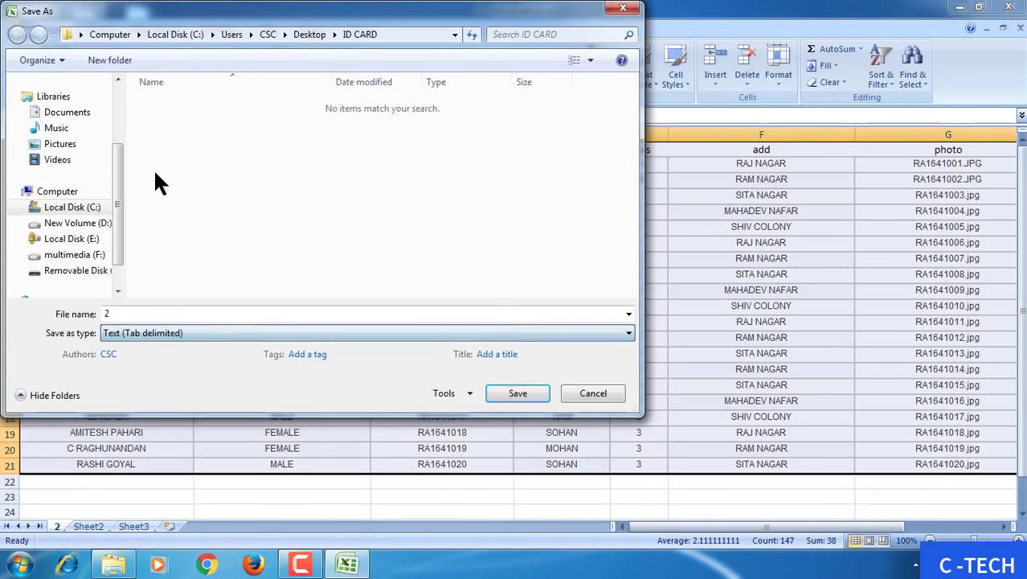
# Step: Save it as 2 in the Desktop ID CARD folder, keeping only the current sheet as text
pyautogui.click(145, 314)
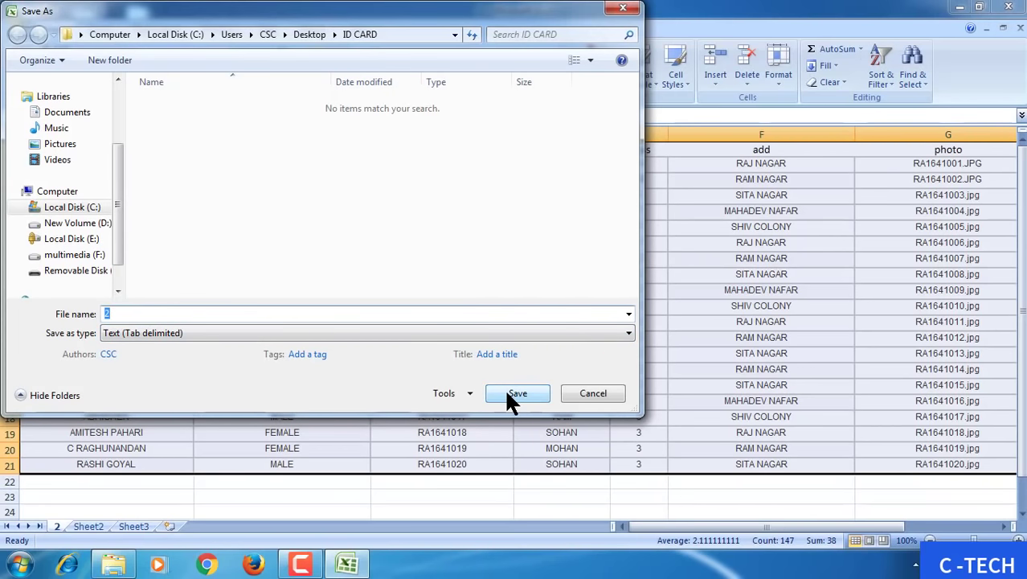
pyautogui.scroll(1, 101, 153)
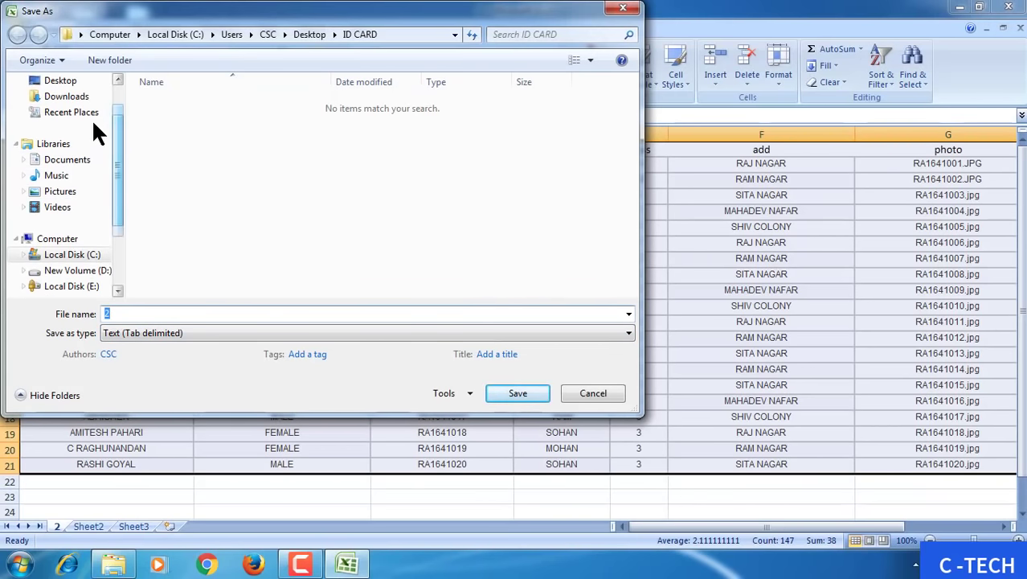
pyautogui.click(86, 80)
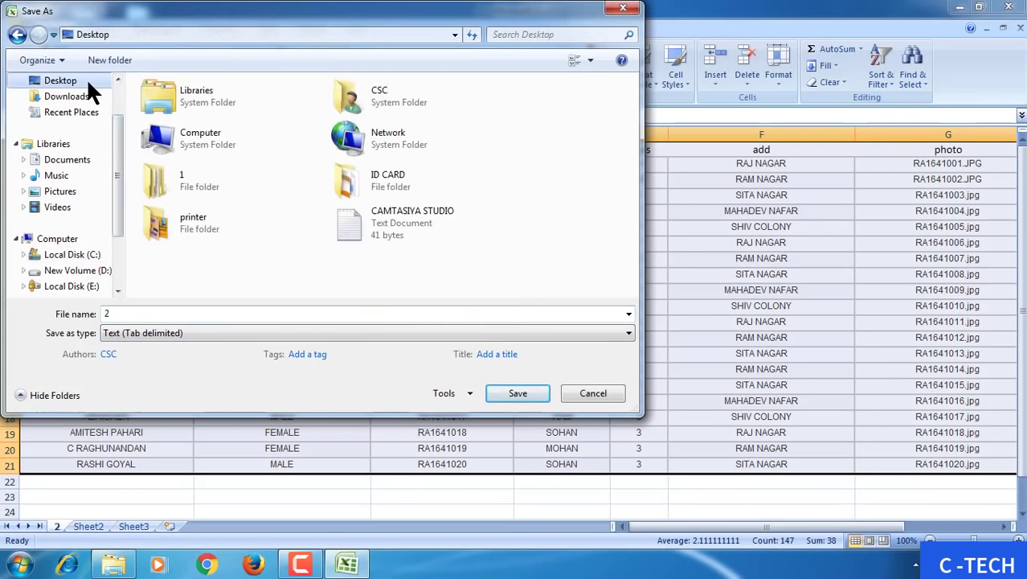
pyautogui.doubleClick(380, 186)
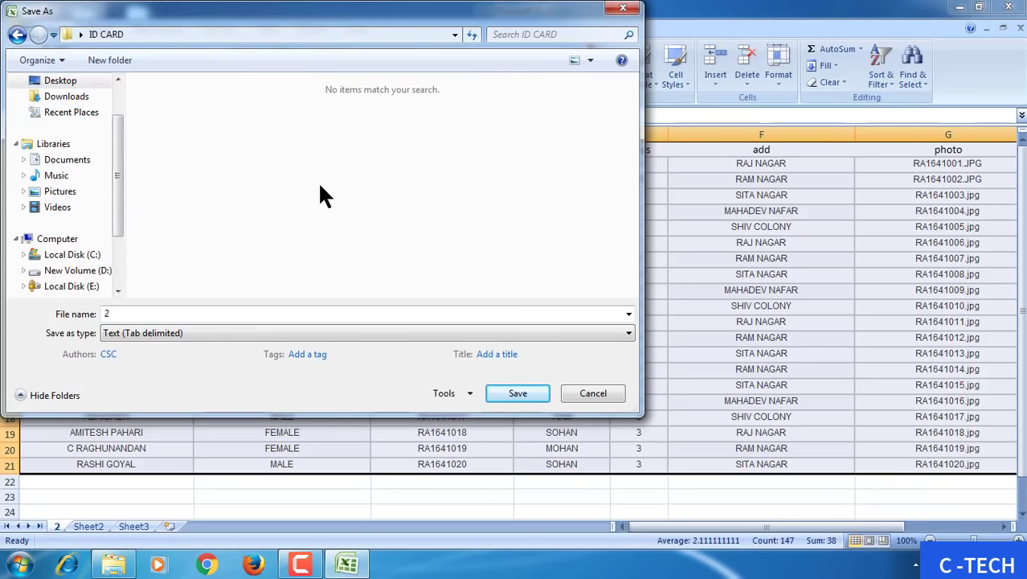
pyautogui.click(527, 395)
pyautogui.click(492, 323)
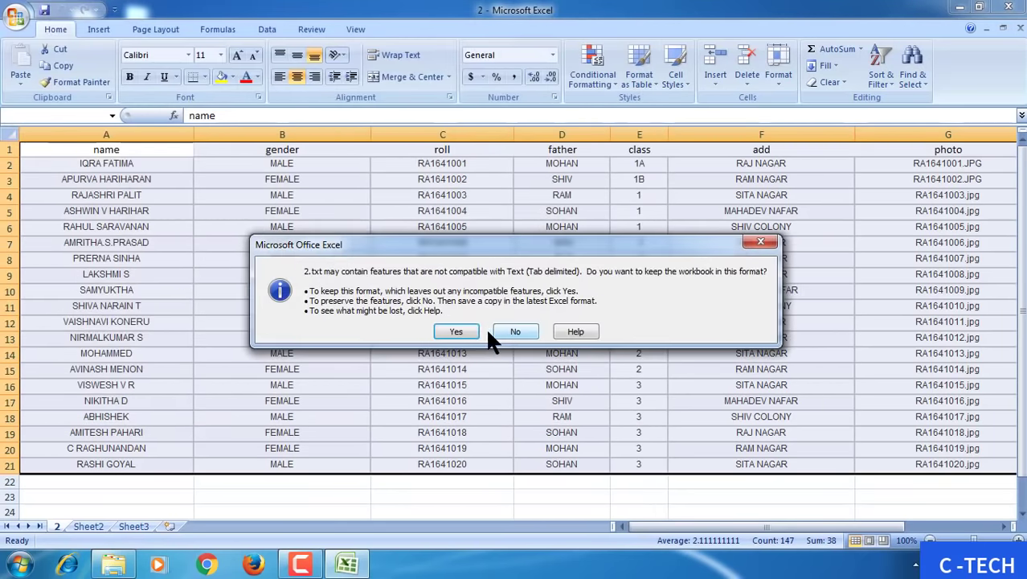
pyautogui.click(455, 331)
pyautogui.click(1019, 28)
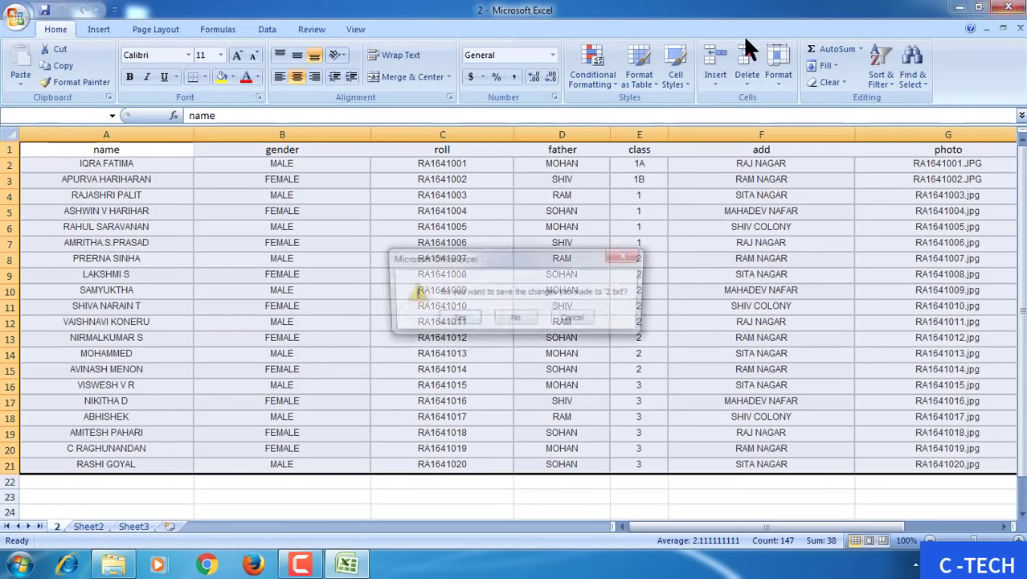
# Step: Quit Excel without saving, close the ID CARD folder and launch Adobe Photoshop CS6 (64 Bit)
pyautogui.click(515, 319)
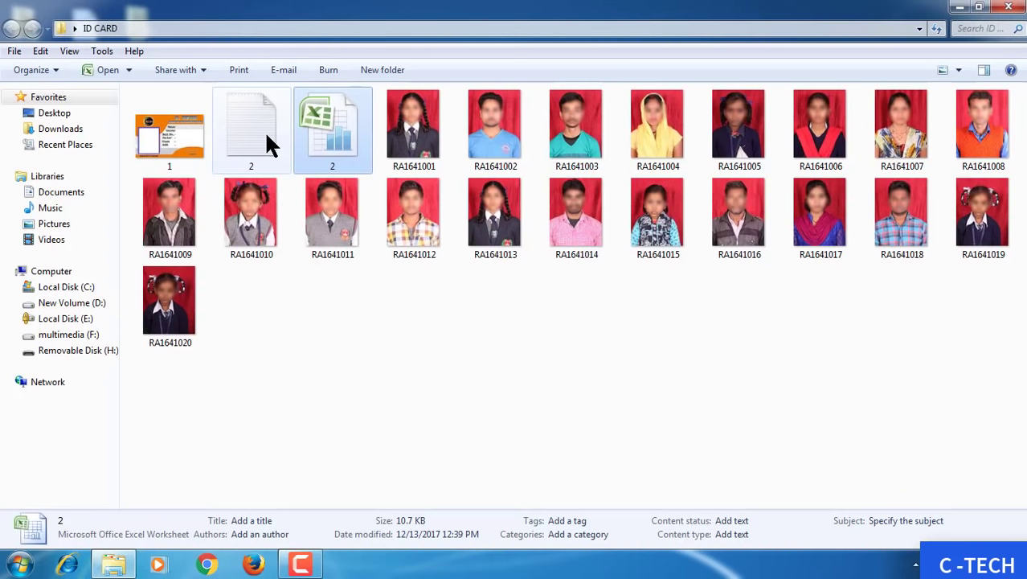
pyautogui.click(157, 145)
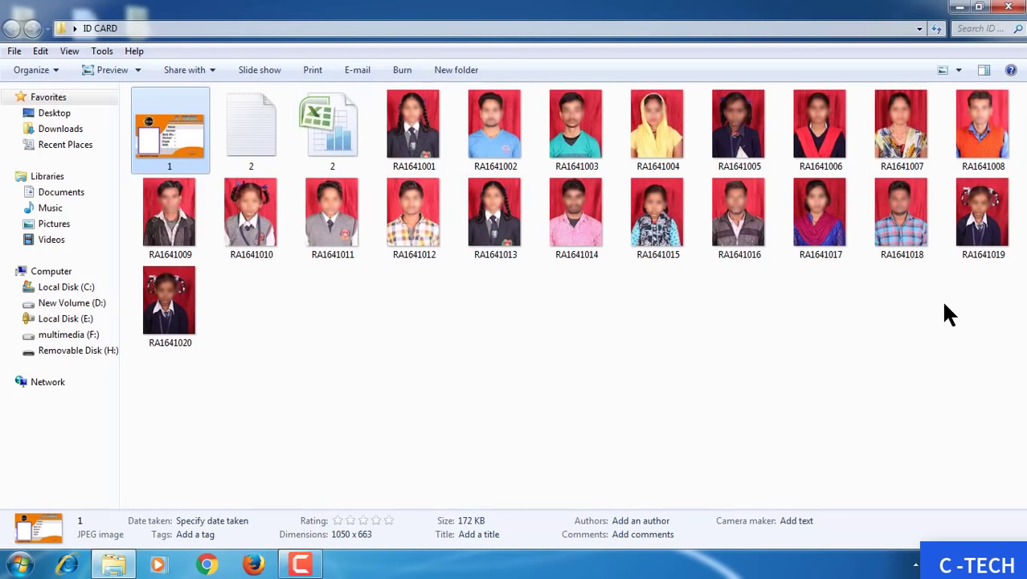
pyautogui.click(1009, 7)
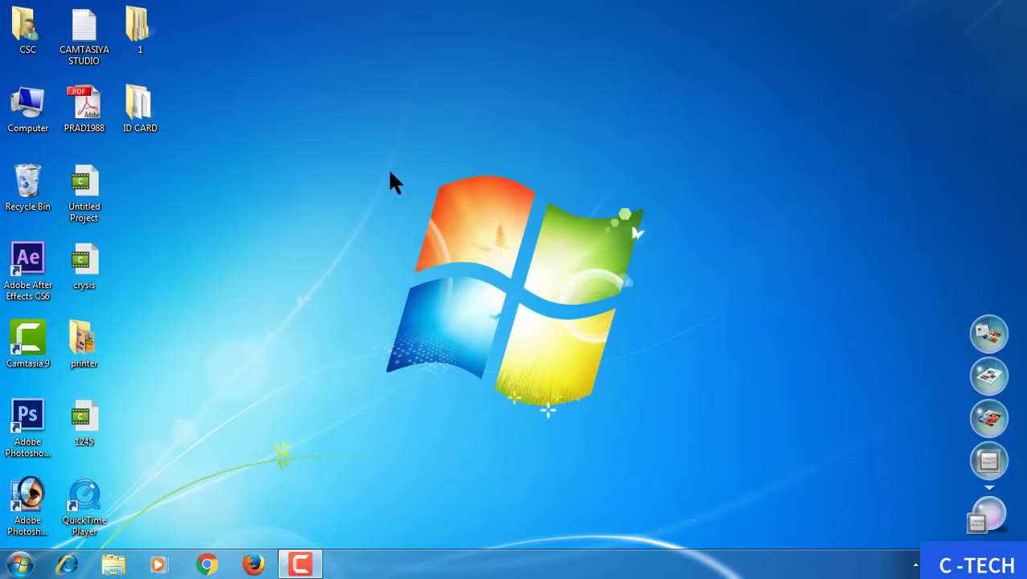
pyautogui.click(18, 564)
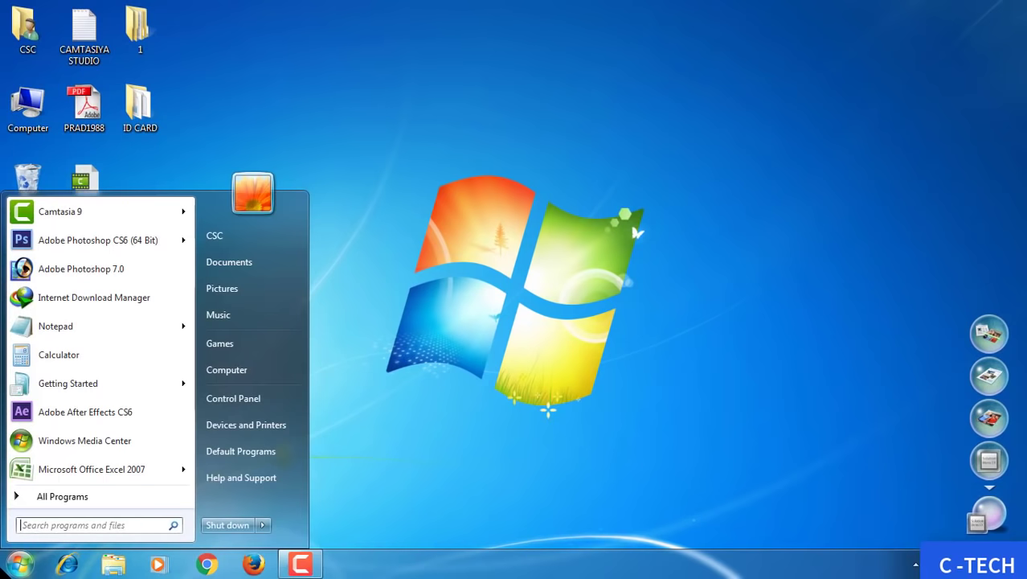
pyautogui.click(54, 243)
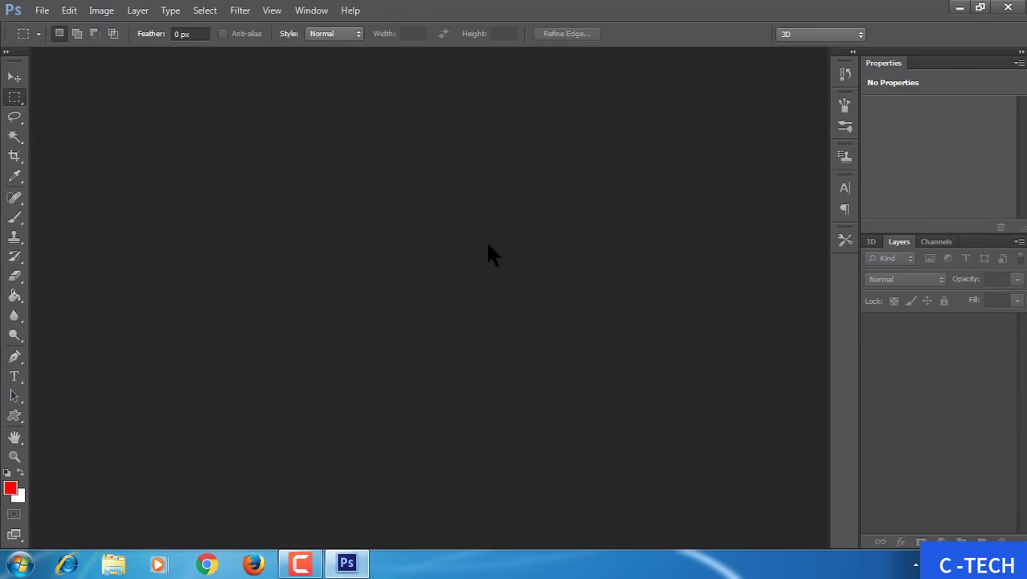
# Step: Open the ID card template 1.jpg from the ID CARD folder through the Open dialog
pyautogui.click(103, 11)
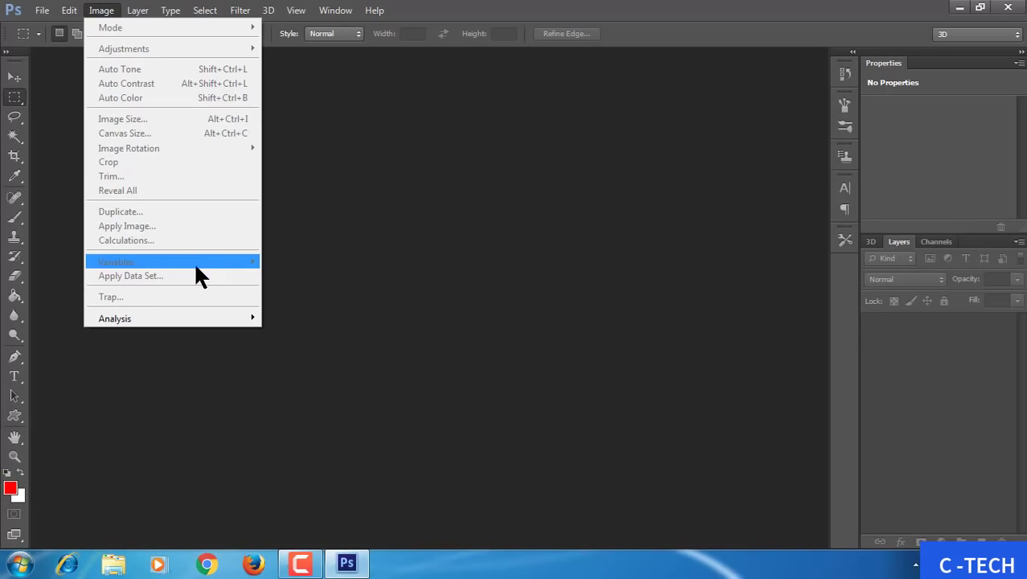
pyautogui.click(420, 216)
pyautogui.doubleClick(421, 215)
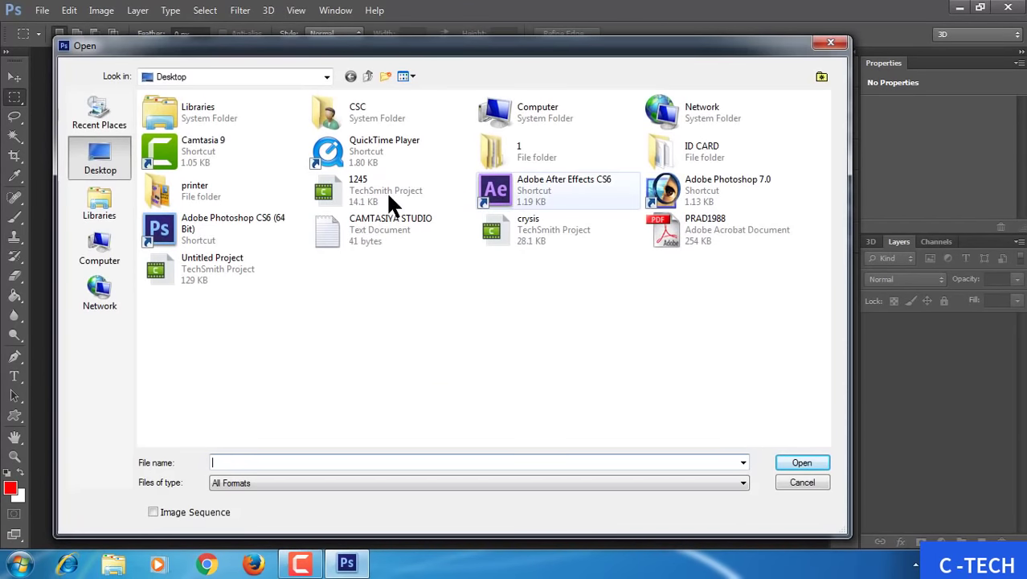
pyautogui.doubleClick(678, 152)
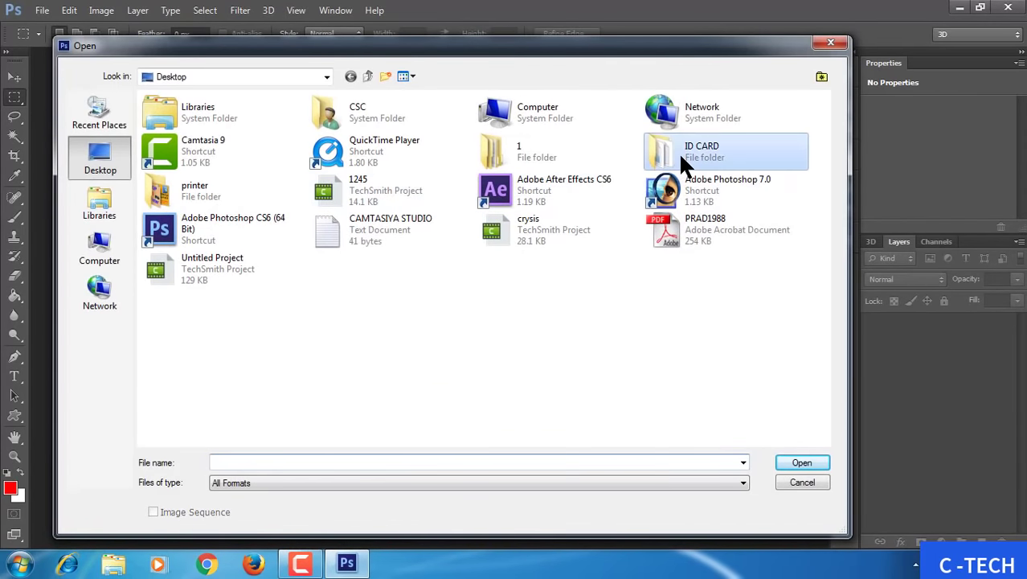
pyautogui.doubleClick(178, 158)
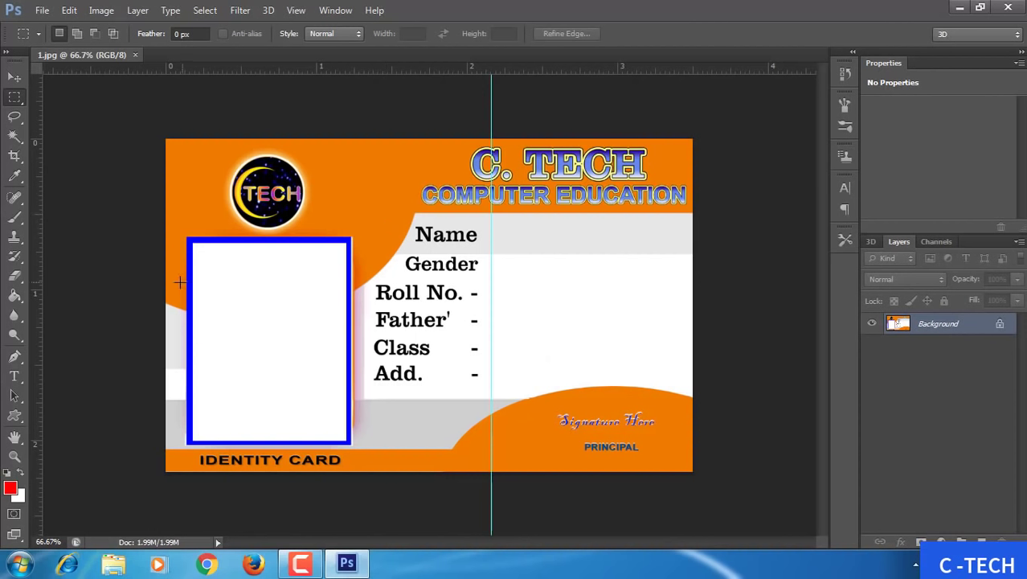
# Step: Add an 8 pt 'name' text beside the Name label and align it with the label
pyautogui.click(15, 375)
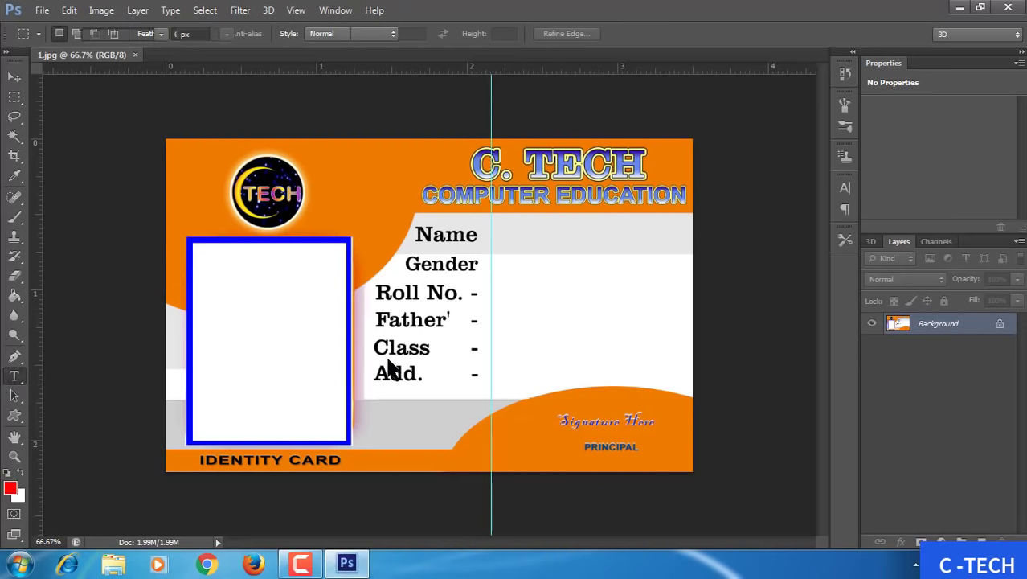
pyautogui.click(496, 238)
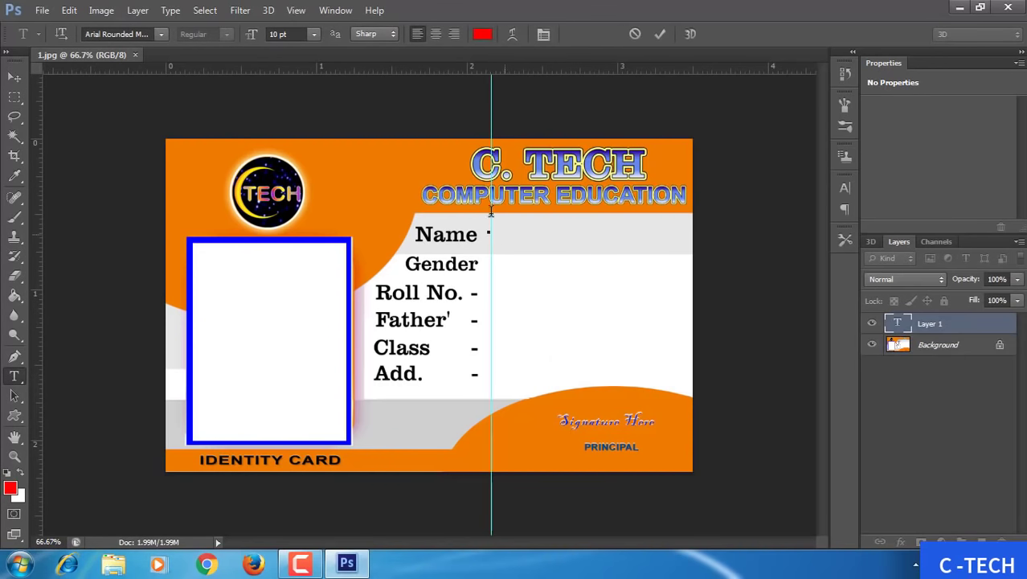
pyautogui.click(277, 36)
pyautogui.write('8')
pyautogui.press('Return')
pyautogui.write('nam')
pyautogui.write('e')
pyautogui.click(14, 77)
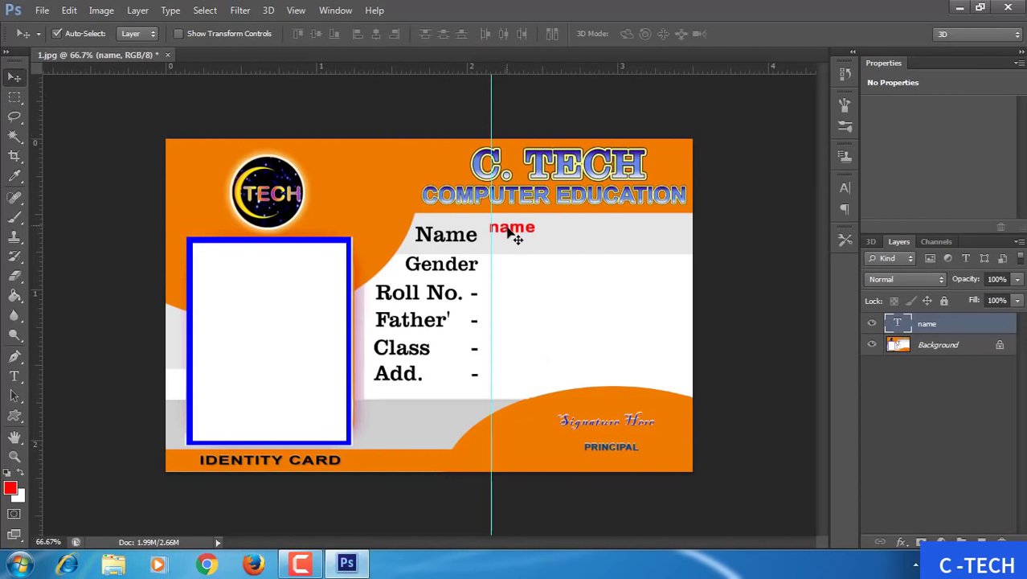
pyautogui.moveTo(507, 230); pyautogui.dragTo(509, 240)
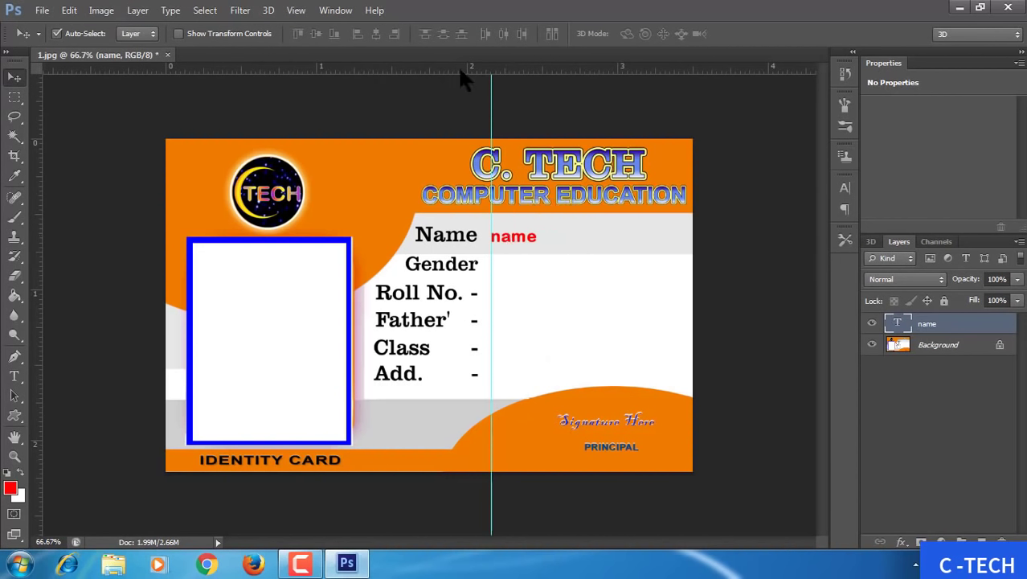
# Step: Drag horizontal guides along the Name, Gender, Father, Class and Add. rows
pyautogui.moveTo(460, 71)
pyautogui.mouseDown()
pyautogui.moveTo(465, 259)
pyautogui.moveTo(464, 241)
pyautogui.mouseUp()
pyautogui.moveTo(440, 68)
pyautogui.mouseDown()
pyautogui.moveTo(457, 280)
pyautogui.moveTo(458, 271)
pyautogui.moveTo(470, 299)
pyautogui.mouseUp()
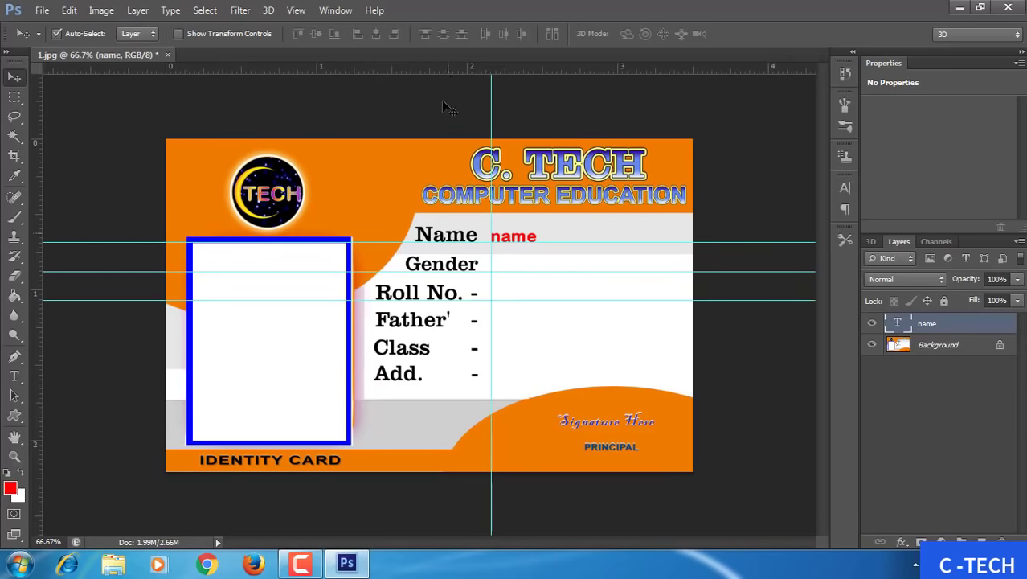
pyautogui.moveTo(443, 67); pyautogui.dragTo(453, 327)
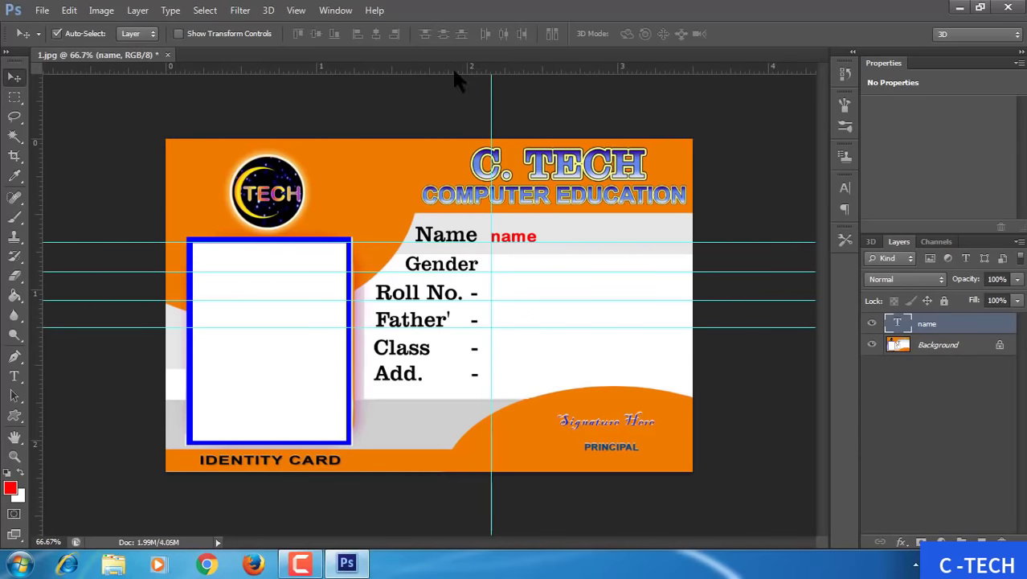
pyautogui.moveTo(455, 71); pyautogui.dragTo(462, 356)
pyautogui.moveTo(455, 69); pyautogui.dragTo(465, 381)
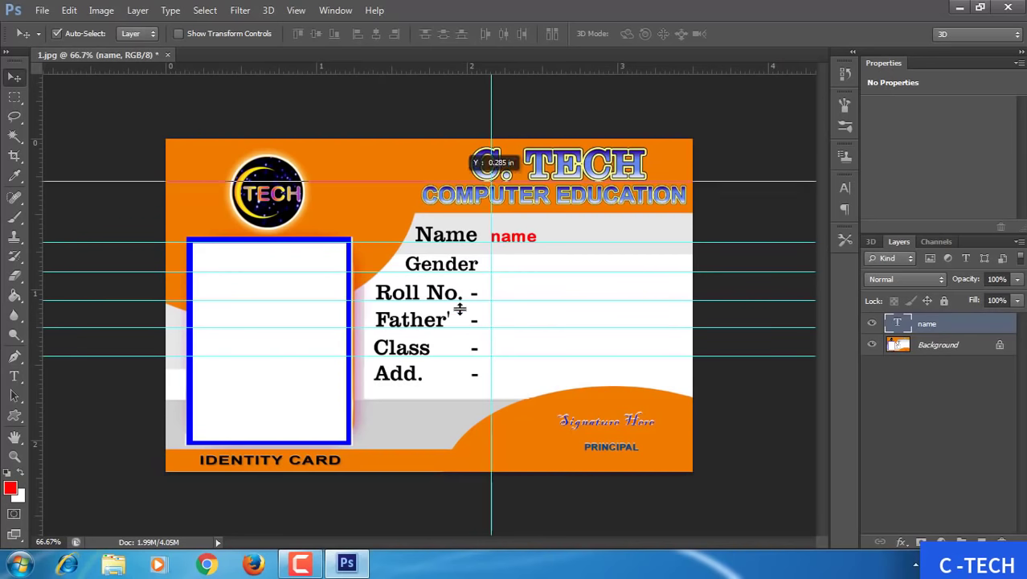
# Step: Select the name layer and turn off Auto-Select on the Move tool
pyautogui.rightClick(503, 235)
pyautogui.click(510, 241)
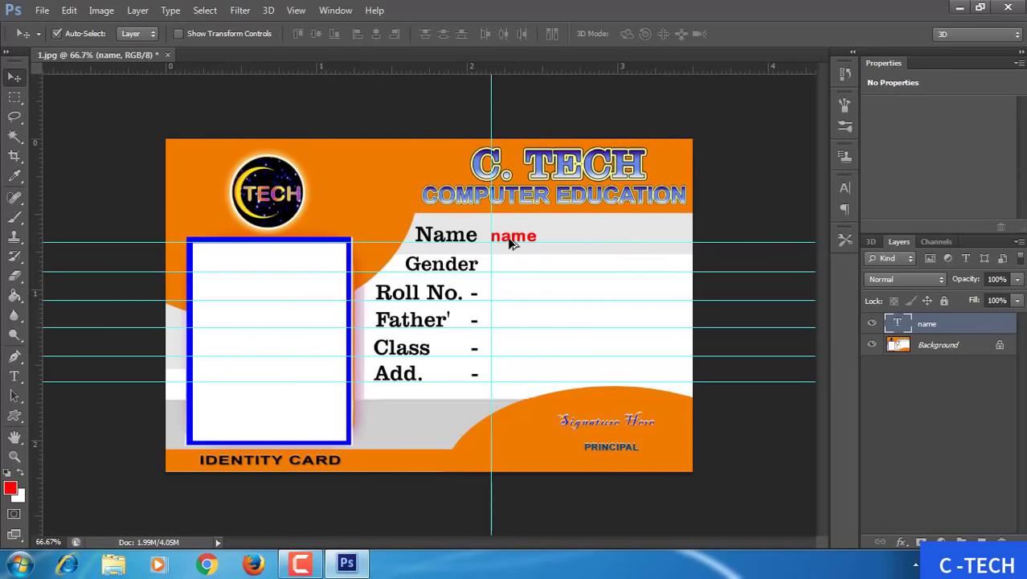
pyautogui.click(511, 243)
pyautogui.click(509, 220)
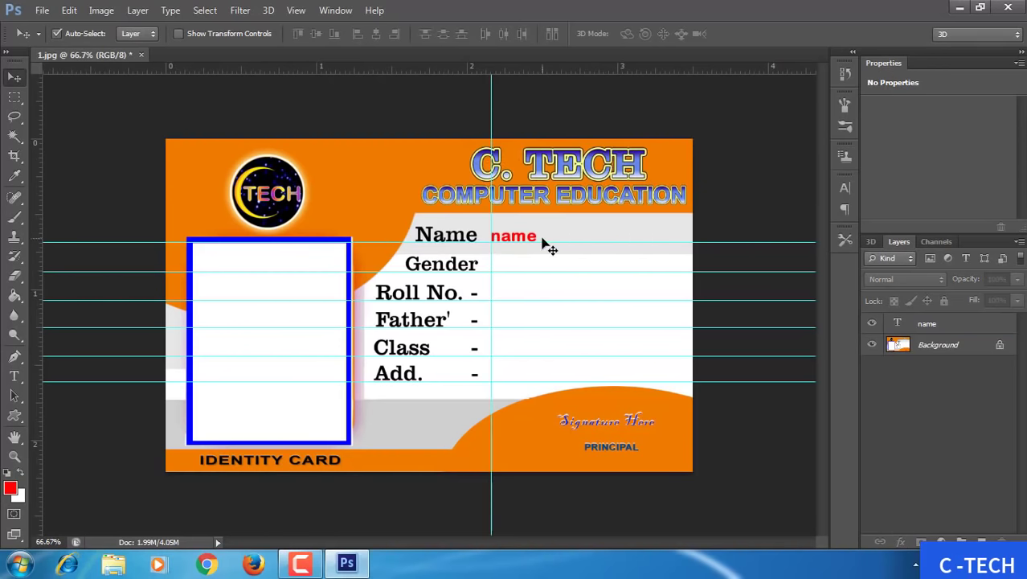
pyautogui.click(928, 325)
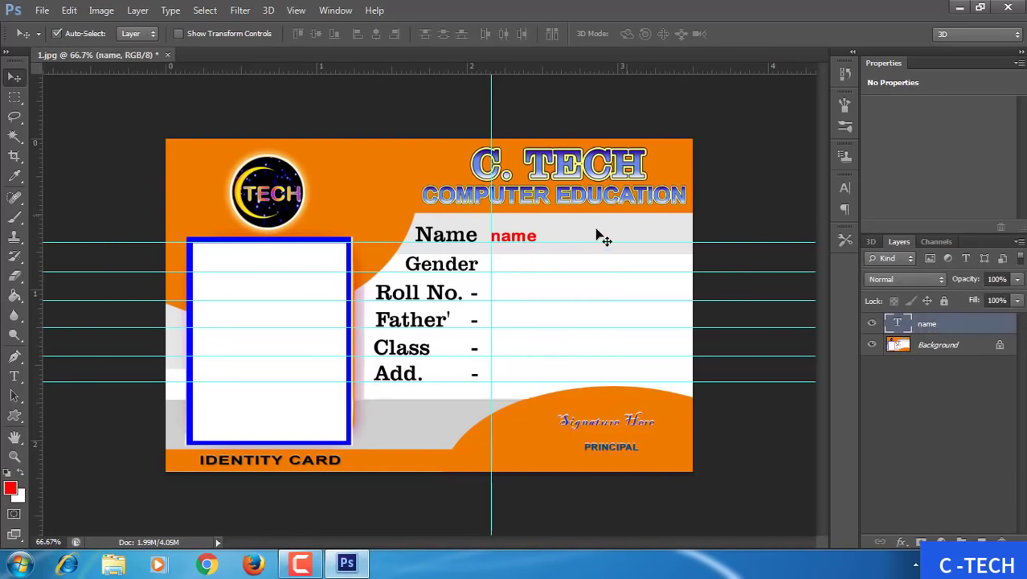
pyautogui.click(522, 240)
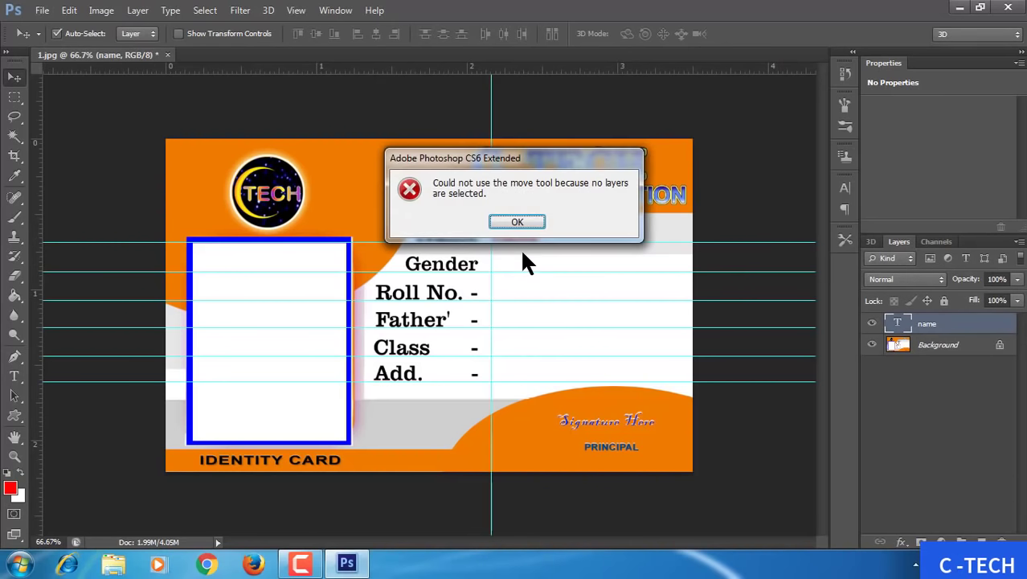
pyautogui.click(518, 223)
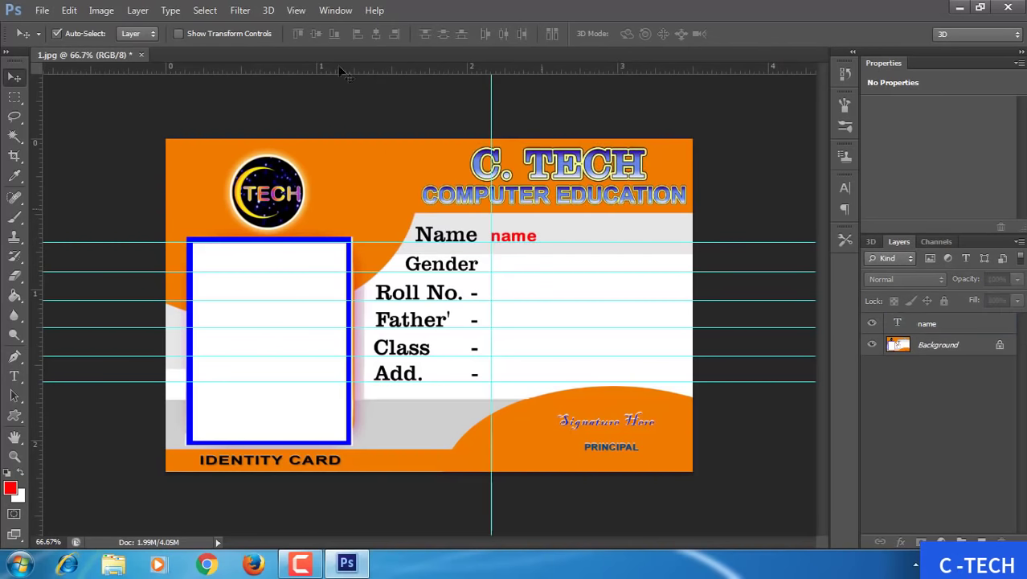
pyautogui.click(57, 33)
pyautogui.click(934, 323)
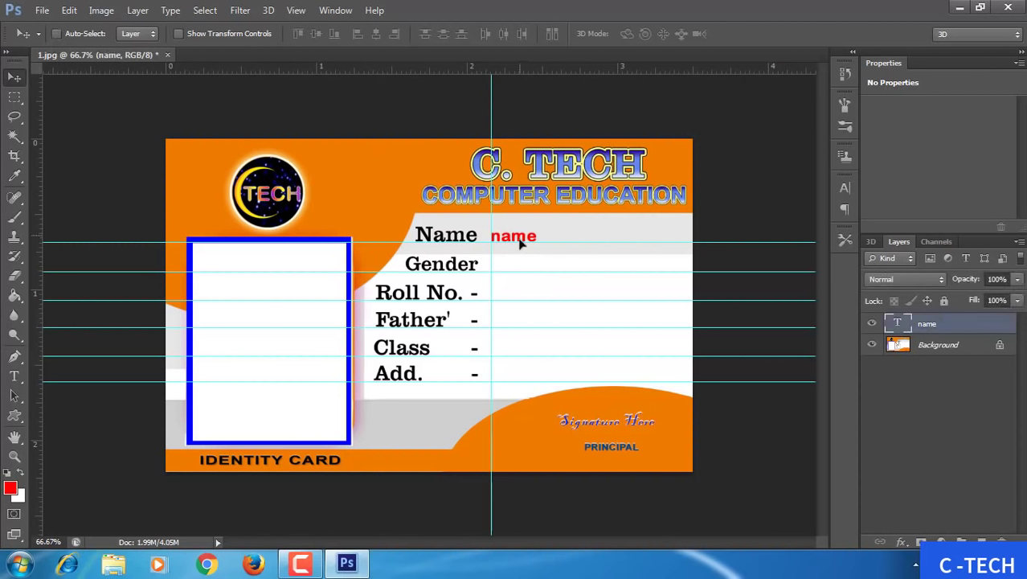
# Step: Alt-drag copies of the name placeholder onto each row from Gender to Add., then restore the window
pyautogui.moveTo(520, 244); pyautogui.dragTo(519, 383)
pyautogui.keyDown('alt'); pyautogui.click(519, 384); pyautogui.keyUp('alt')
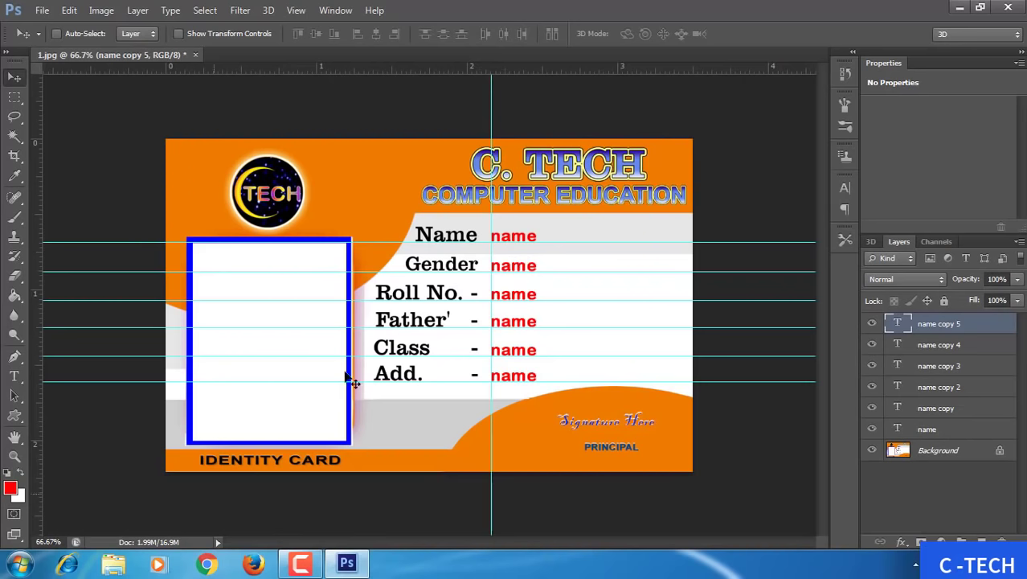
pyautogui.click(981, 7)
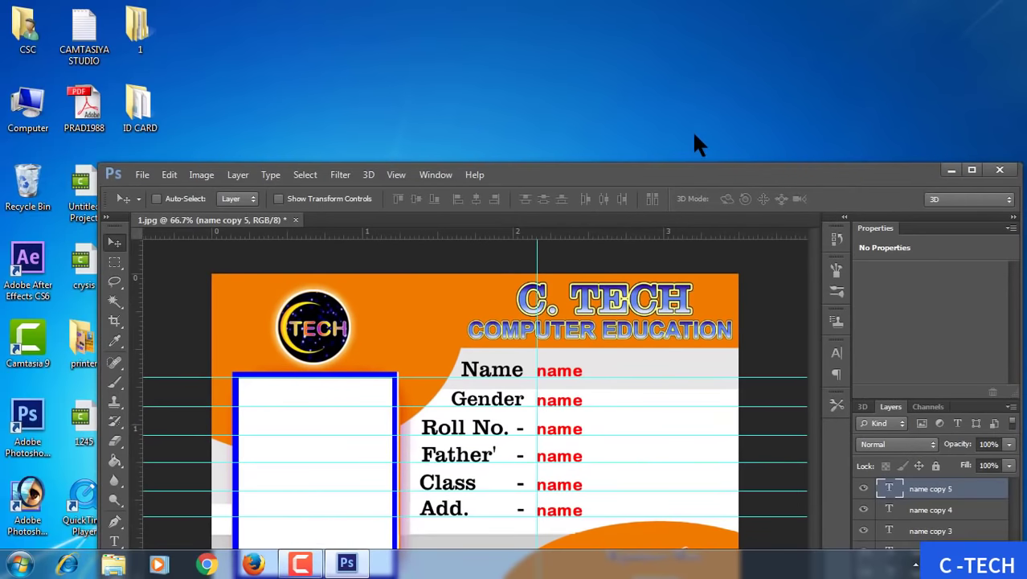
# Step: Open workbook 2 from the desktop ID CARD folder in Excel
pyautogui.moveTo(686, 164)
pyautogui.mouseDown()
pyautogui.moveTo(699, 153)
pyautogui.moveTo(637, 137)
pyautogui.moveTo(647, 138)
pyautogui.mouseUp()
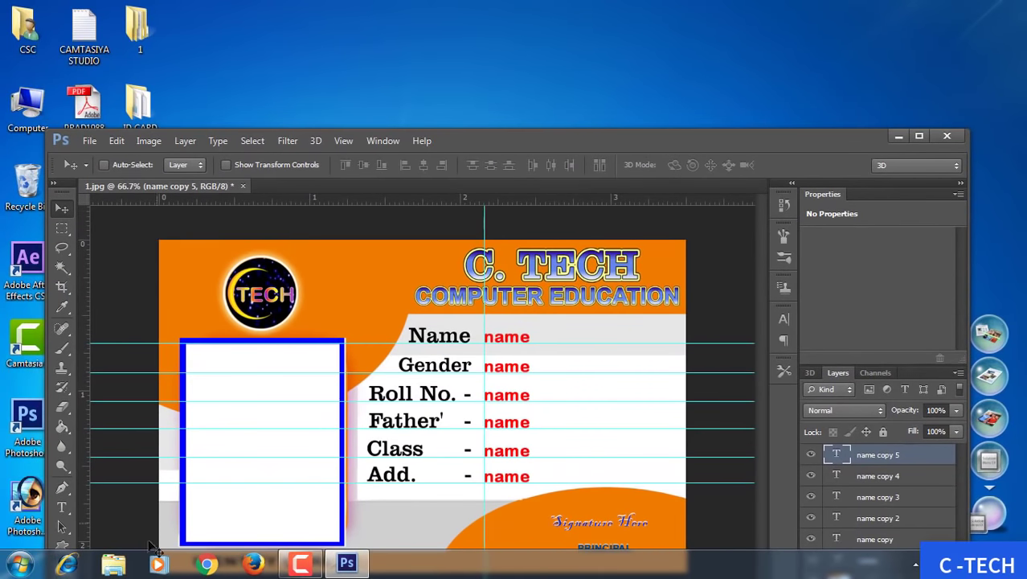
pyautogui.click(180, 81)
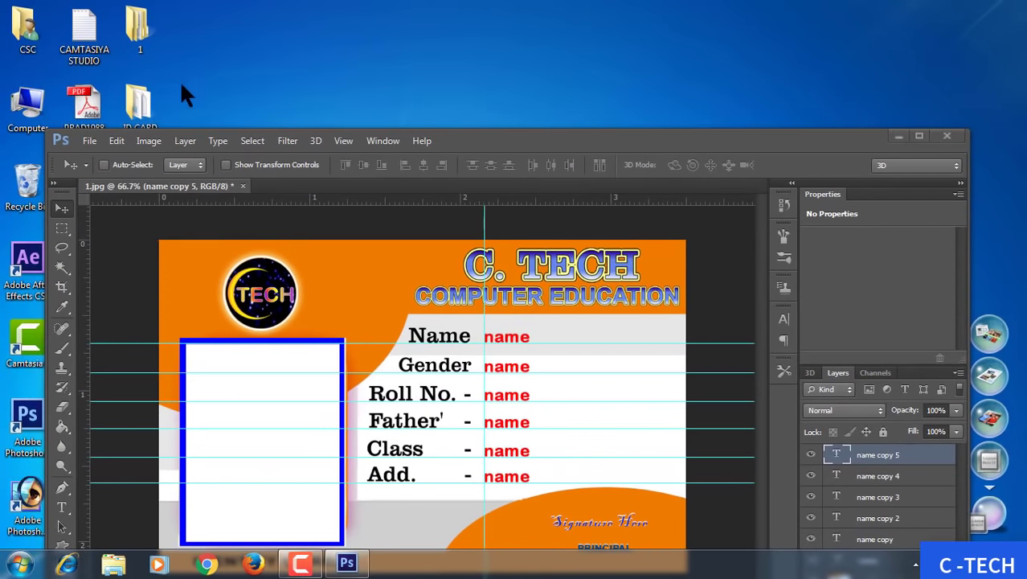
pyautogui.doubleClick(147, 103)
pyautogui.doubleClick(331, 122)
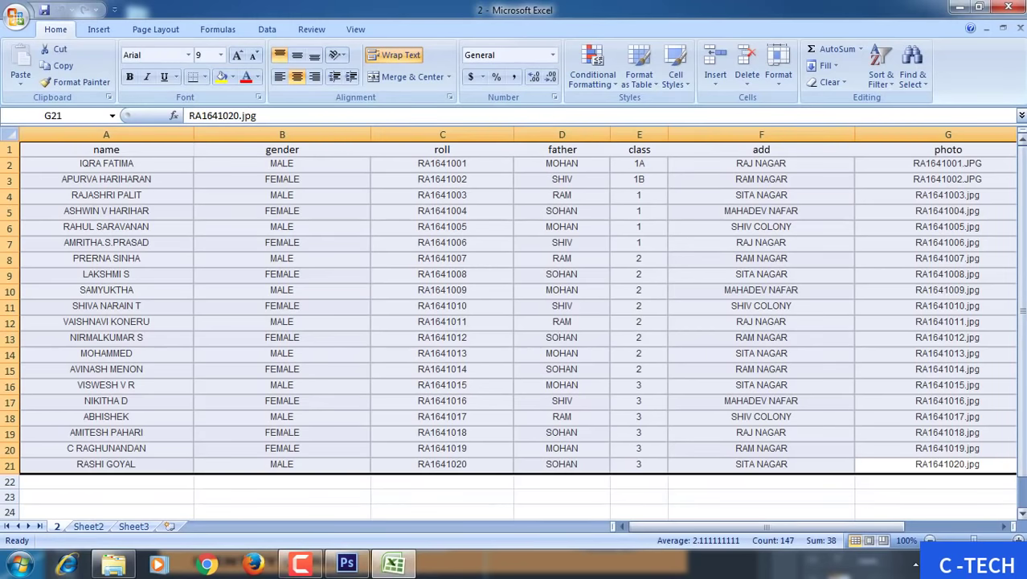
pyautogui.moveTo(1022, 321); pyautogui.dragTo(1021, 299)
# Step: Position and widen the Photoshop window over the sheet, and select the name layer
pyautogui.click(361, 567)
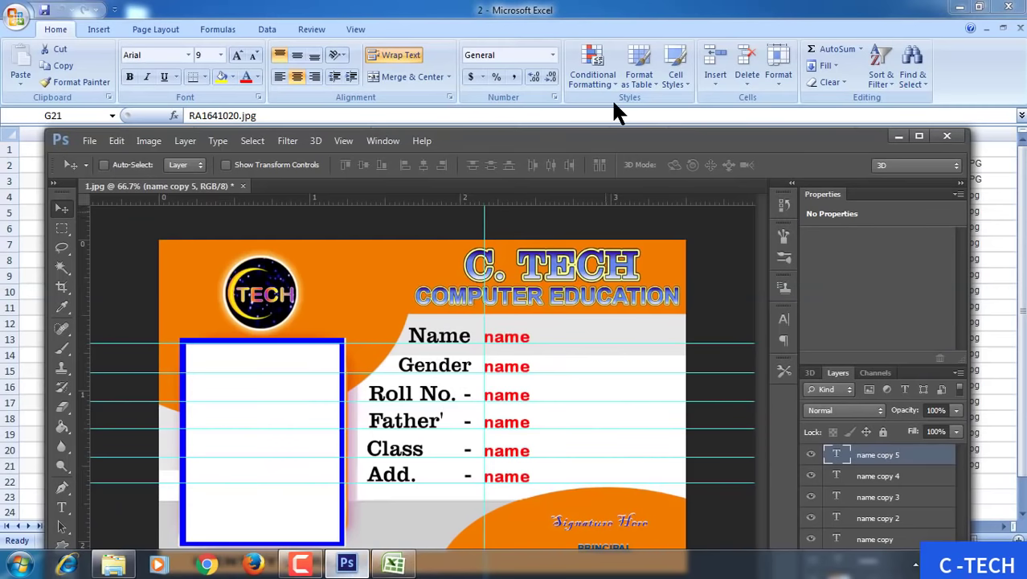
pyautogui.moveTo(600, 142)
pyautogui.mouseDown()
pyautogui.moveTo(567, 163)
pyautogui.moveTo(565, 201)
pyautogui.moveTo(565, 177)
pyautogui.mouseUp()
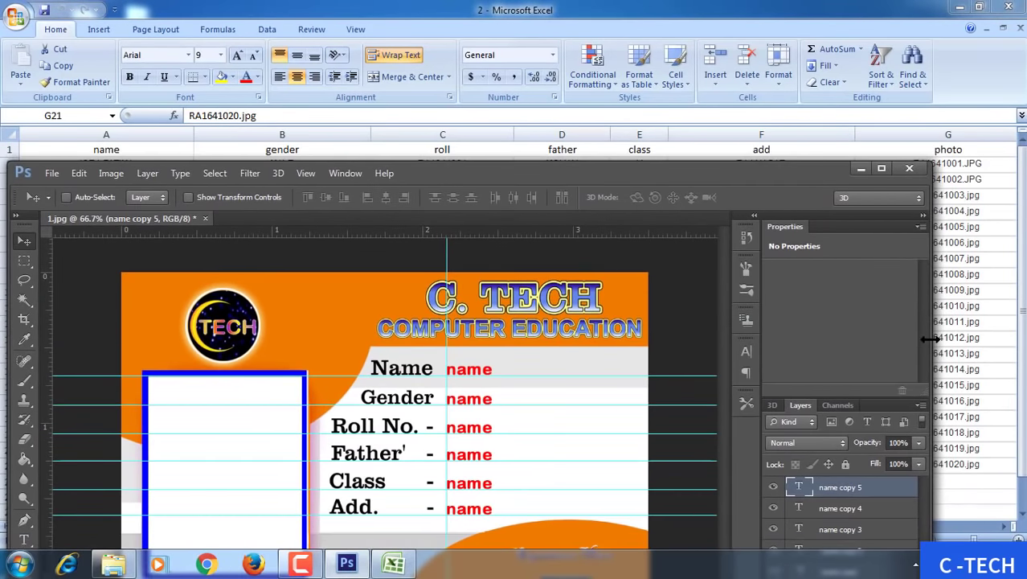
pyautogui.moveTo(932, 338); pyautogui.dragTo(1018, 338)
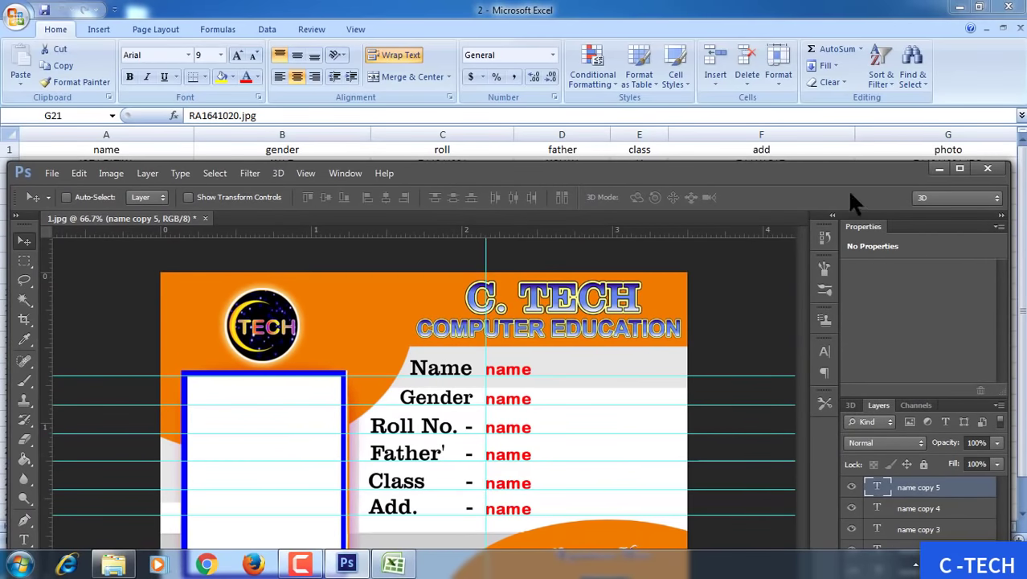
pyautogui.moveTo(840, 172); pyautogui.dragTo(838, 164)
pyautogui.click(510, 359)
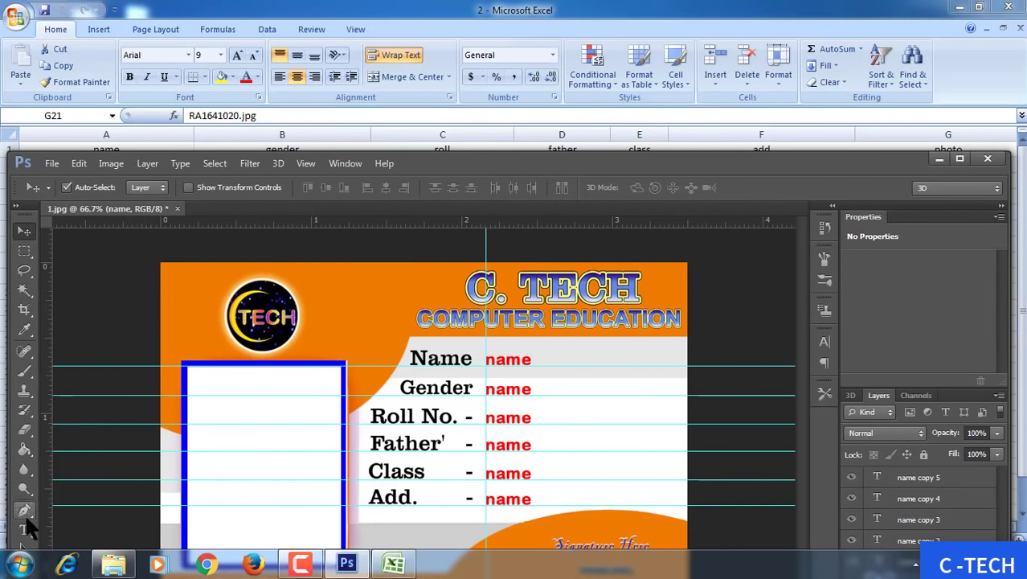
pyautogui.click(24, 529)
# Step: Shift the card window down to reveal the sheet rows and retype the Gender placeholder as 'gender'
pyautogui.click(519, 359)
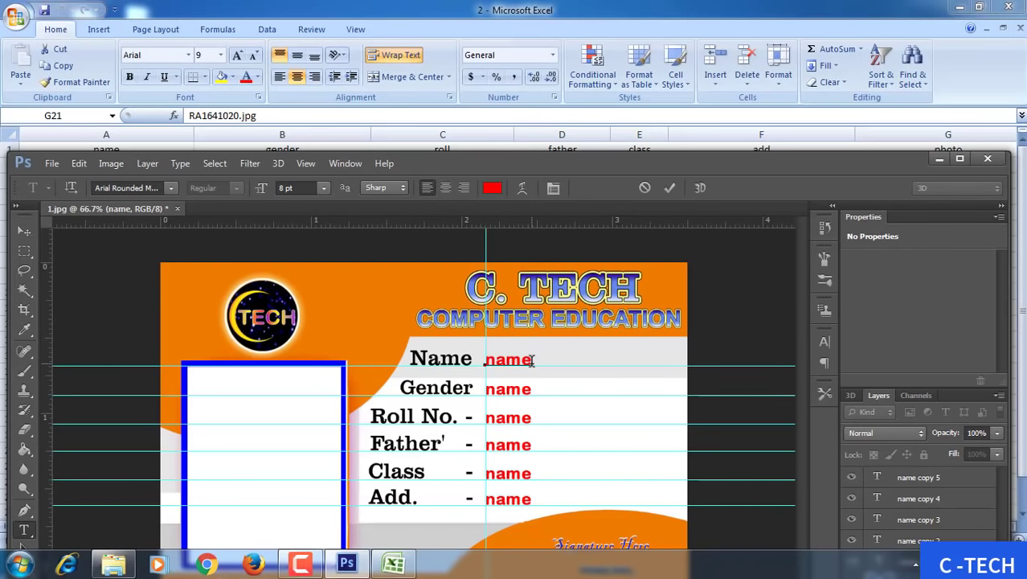
pyautogui.moveTo(410, 158); pyautogui.dragTo(411, 177)
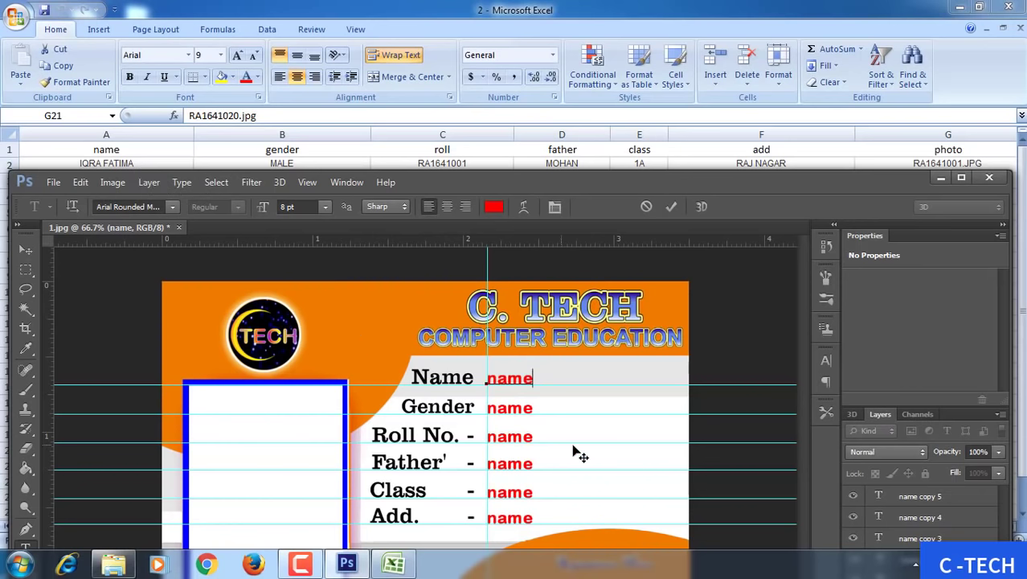
pyautogui.click(25, 249)
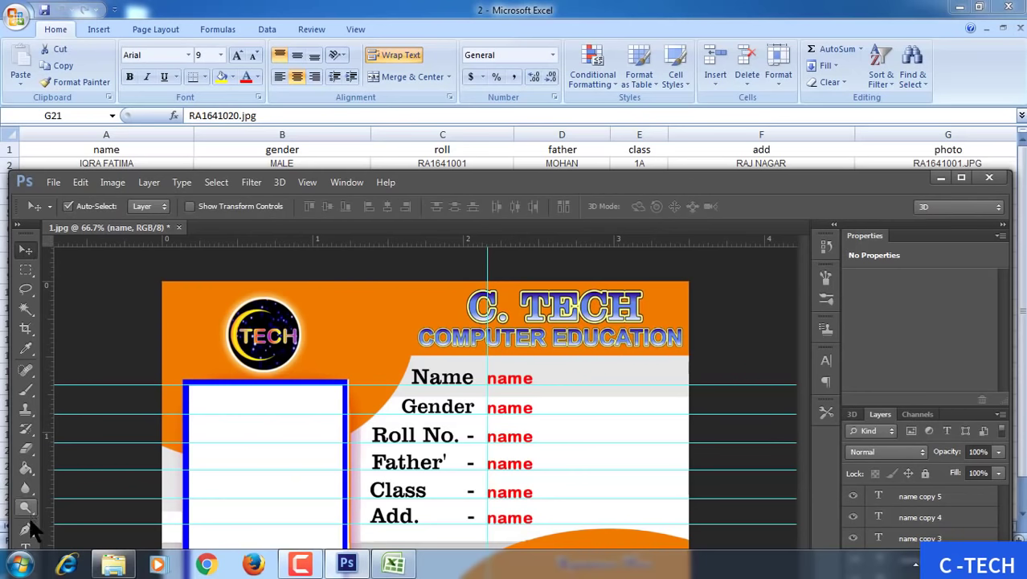
pyautogui.click(25, 547)
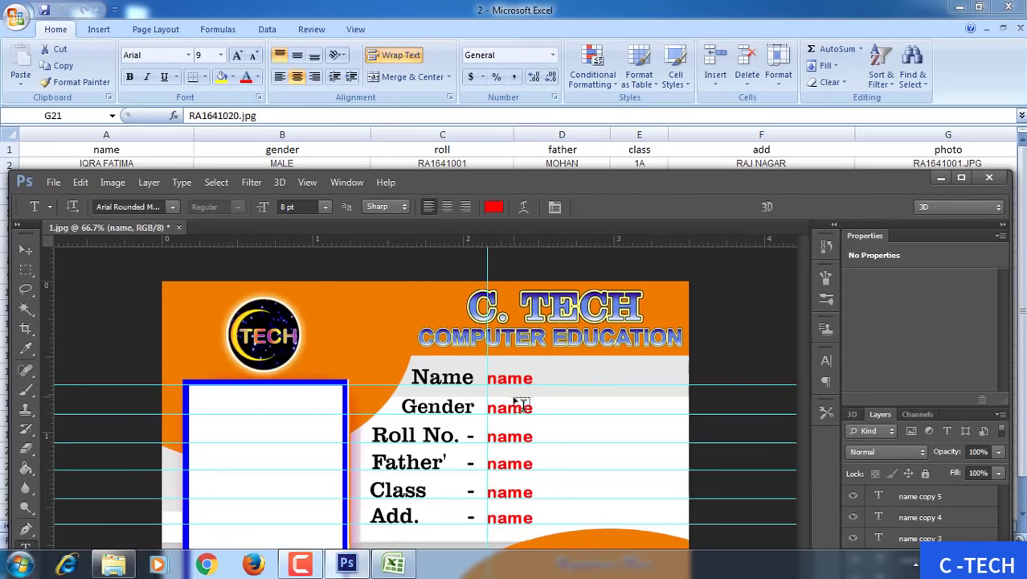
pyautogui.click(498, 406)
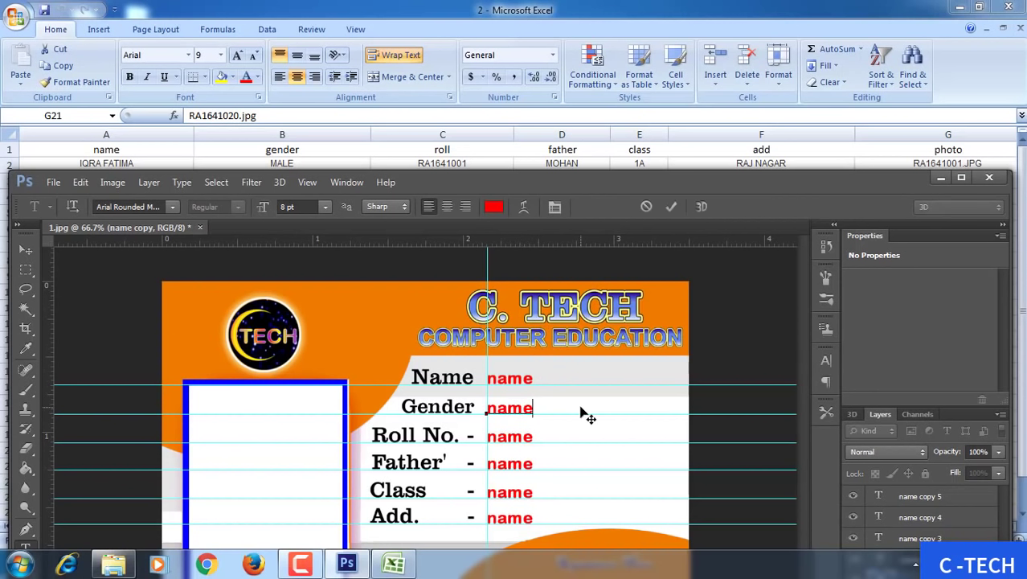
pyautogui.press('BackSpace')
pyautogui.press('BackSpace')
pyautogui.press('BackSpace')
pyautogui.press('BackSpace')
pyautogui.write('gen')
pyautogui.write('der')
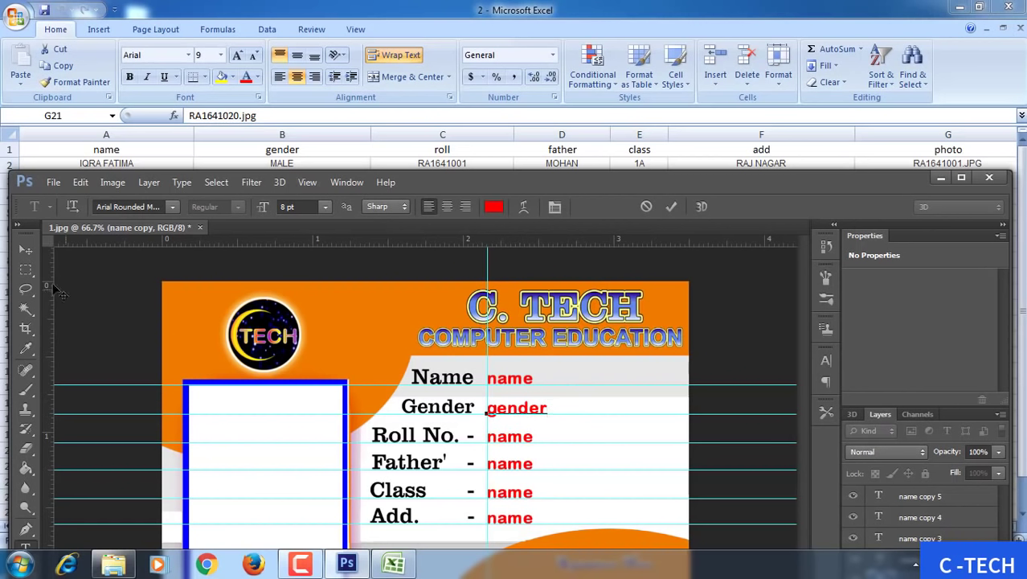
# Step: Replace the Roll No. and Father placeholders with 'roll' and 'father'
pyautogui.keyDown('ctrl'); pyautogui.click(511, 442); pyautogui.keyUp('ctrl')
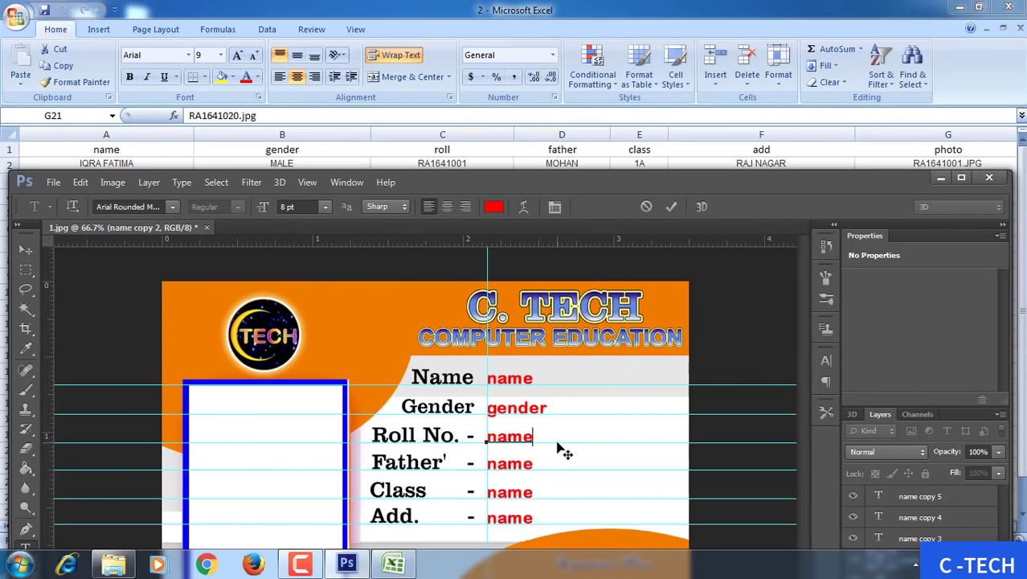
pyautogui.press('BackSpace')
pyautogui.press('BackSpace')
pyautogui.press('BackSpace')
pyautogui.write('roll')
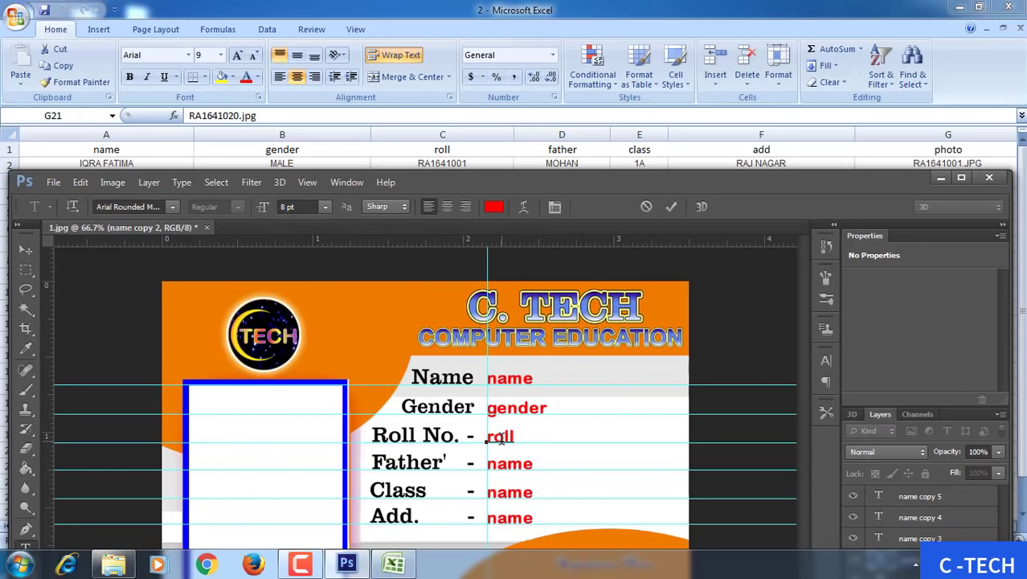
pyautogui.click(521, 466)
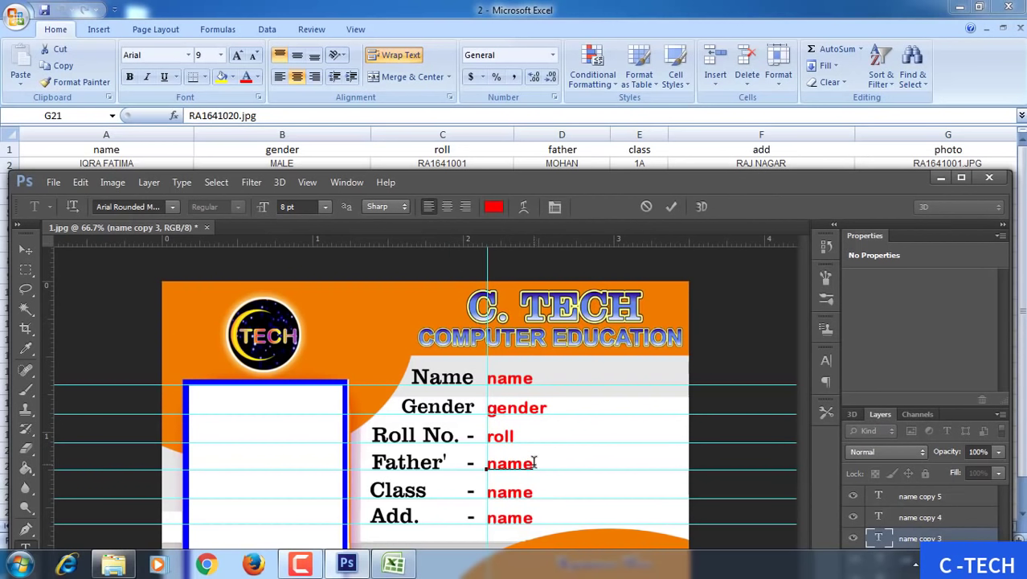
pyautogui.press('BackSpace')
pyautogui.press('BackSpace')
pyautogui.press('BackSpace')
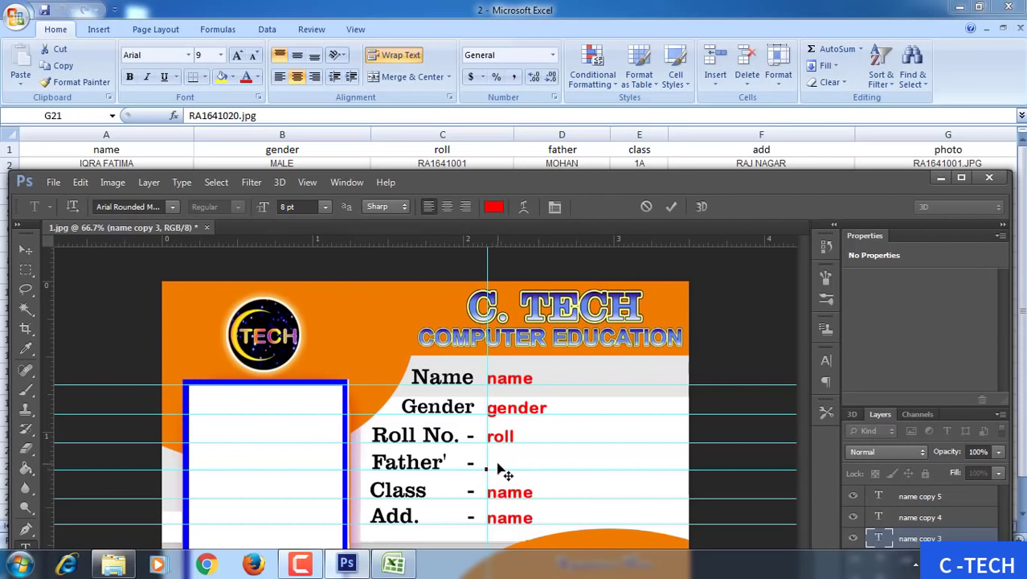
pyautogui.write('f')
pyautogui.write('her')
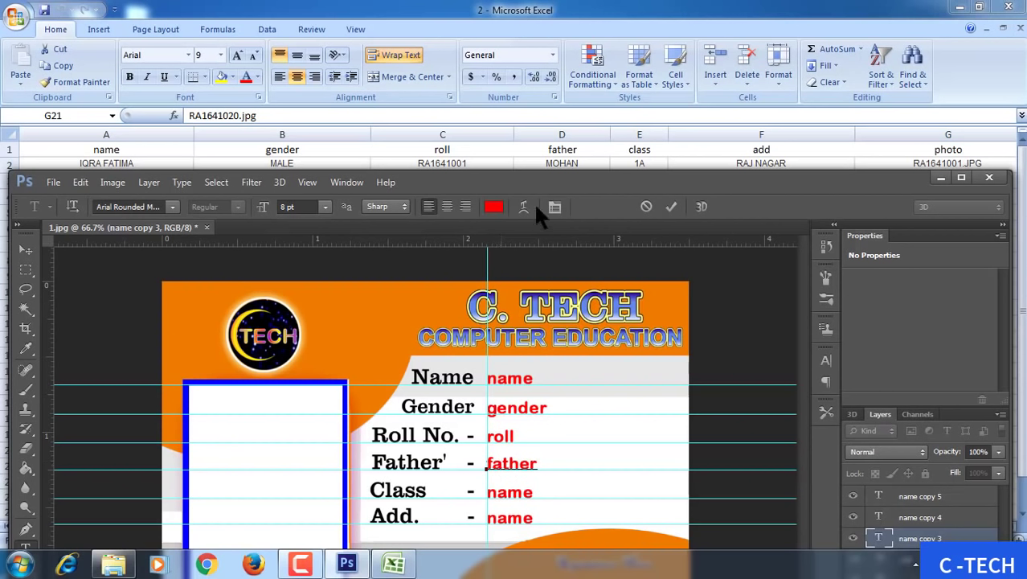
# Step: Replace the Class and Add placeholders with 'class' and 'add'
pyautogui.click(523, 494)
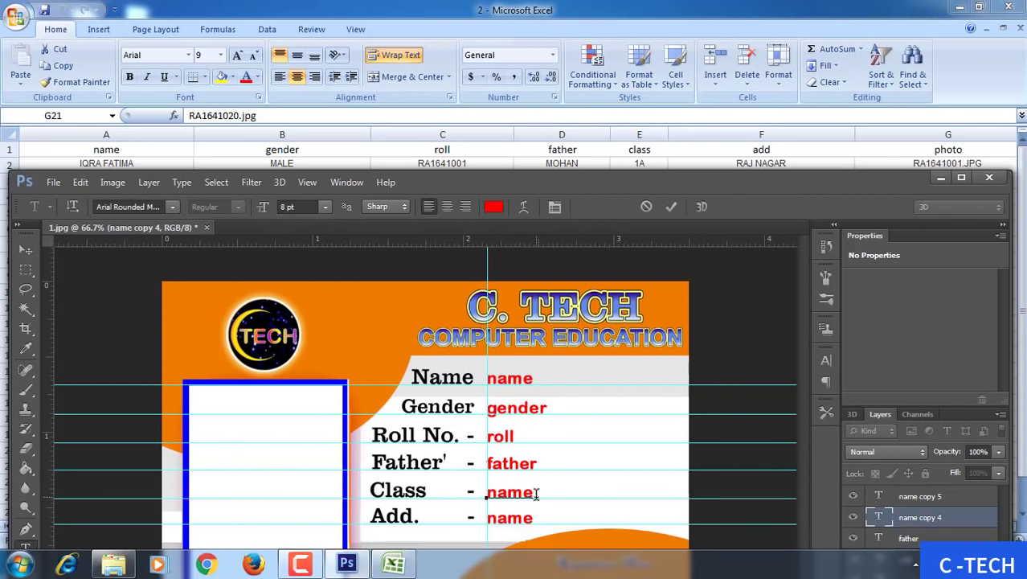
pyautogui.press('BackSpace')
pyautogui.press('BackSpace')
pyautogui.press('BackSpace')
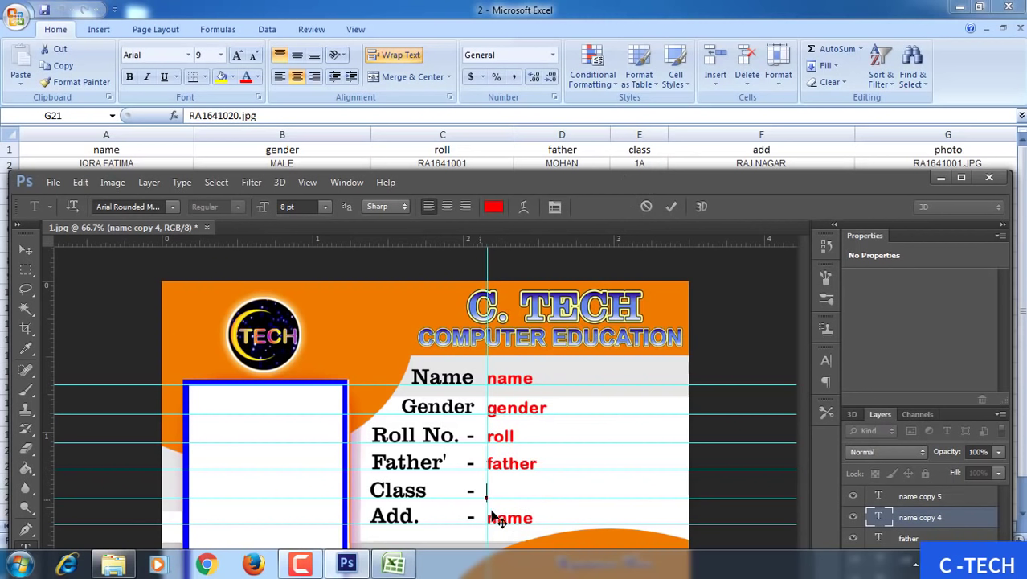
pyautogui.write('cla')
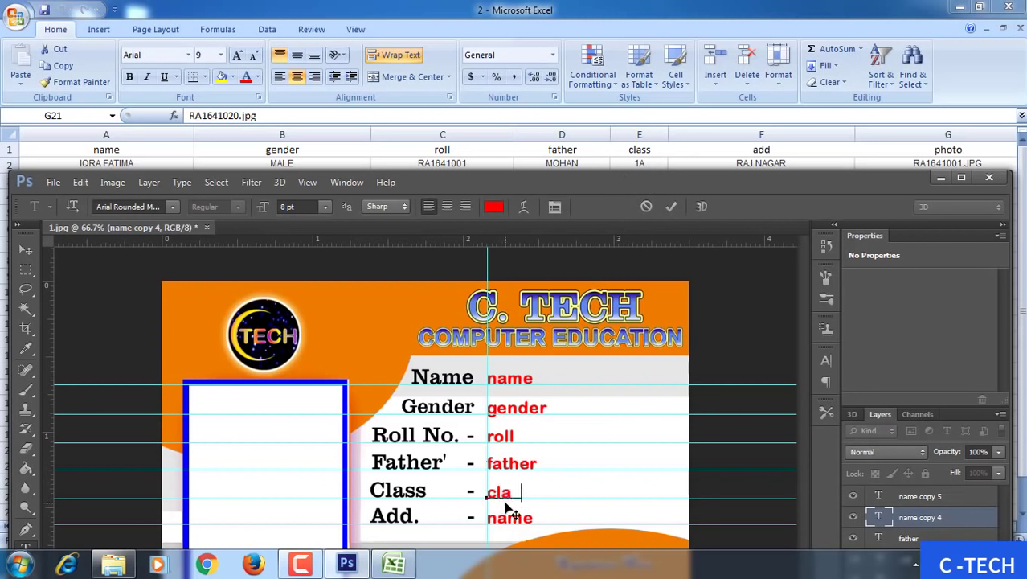
pyautogui.write('ss')
pyautogui.hotkey('ctrl', 'Return')
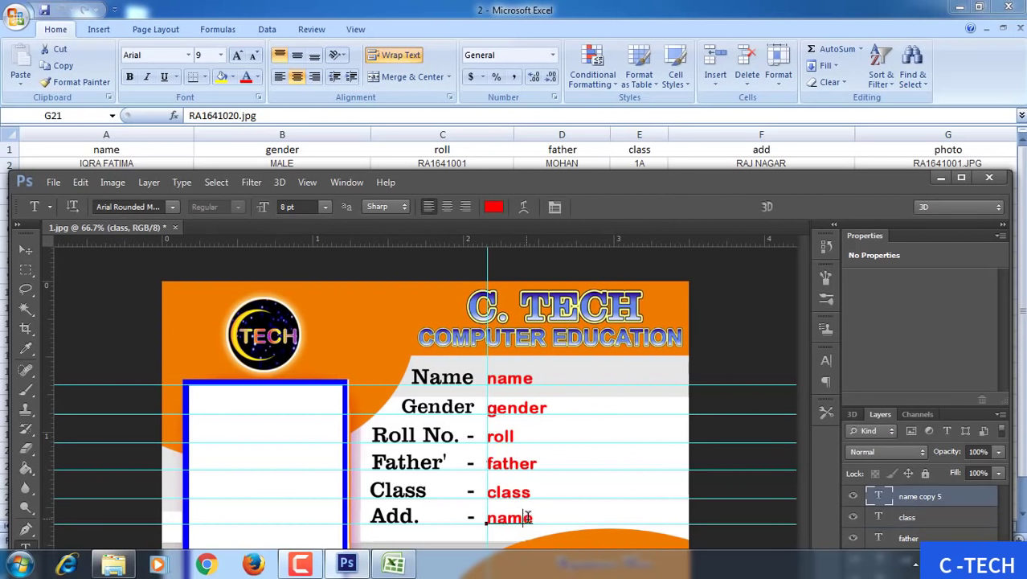
pyautogui.click(519, 518)
pyautogui.press('BackSpace')
pyautogui.press('BackSpace')
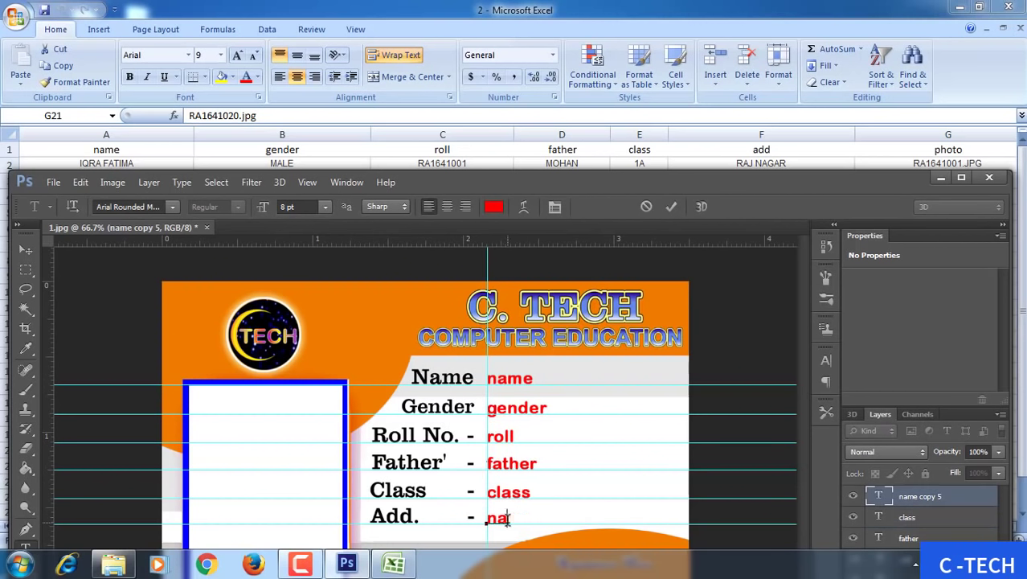
pyautogui.press('BackSpace')
pyautogui.press('BackSpace')
pyautogui.write('add')
# Step: Maximize Photoshop, add a new empty layer above Background, name it 'photo', and glance at the spreadsheet
pyautogui.click(962, 178)
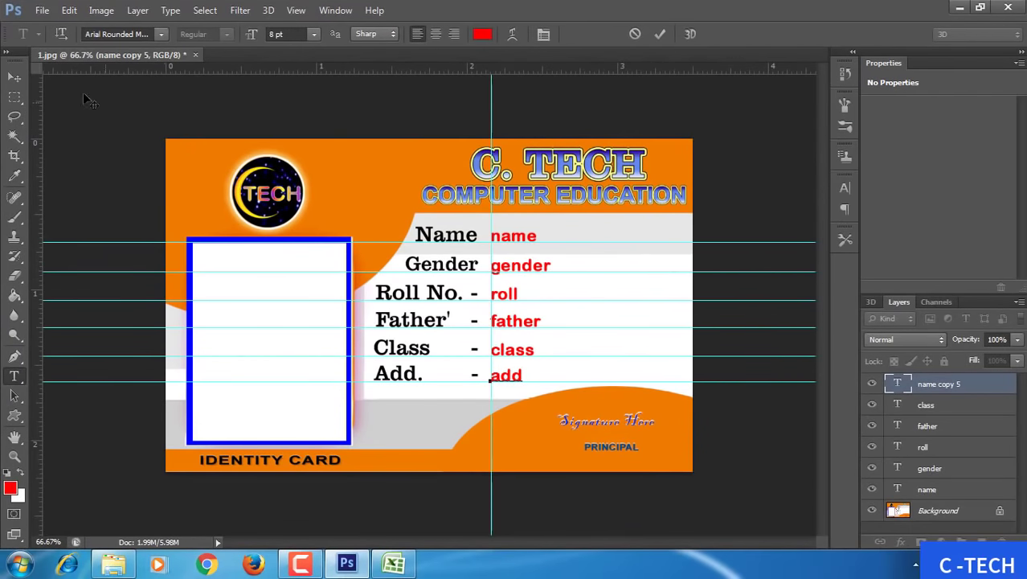
pyautogui.click(15, 77)
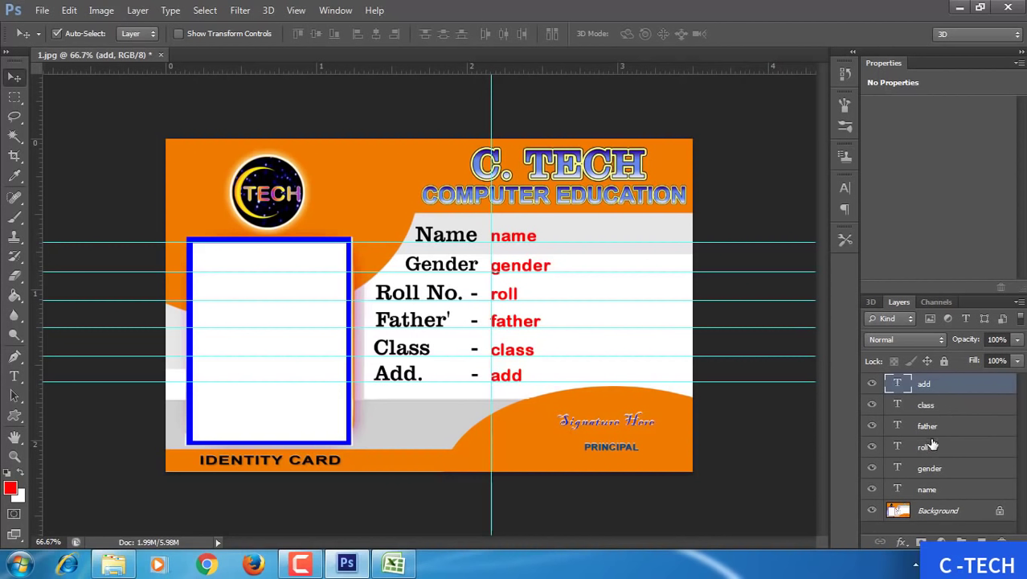
pyautogui.click(945, 510)
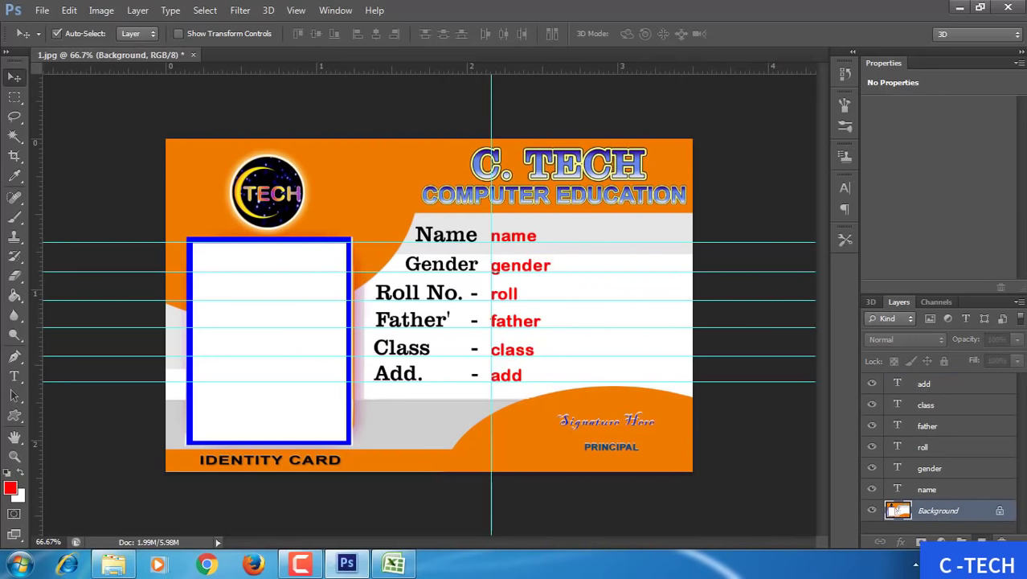
pyautogui.click(981, 541)
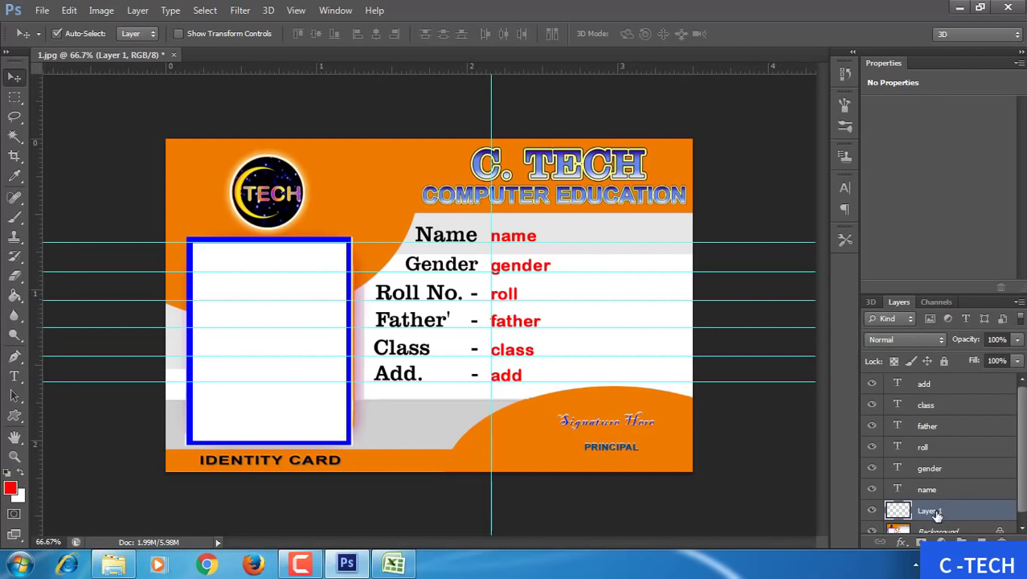
pyautogui.doubleClick(936, 511)
pyautogui.write('photo')
pyautogui.press('Return')
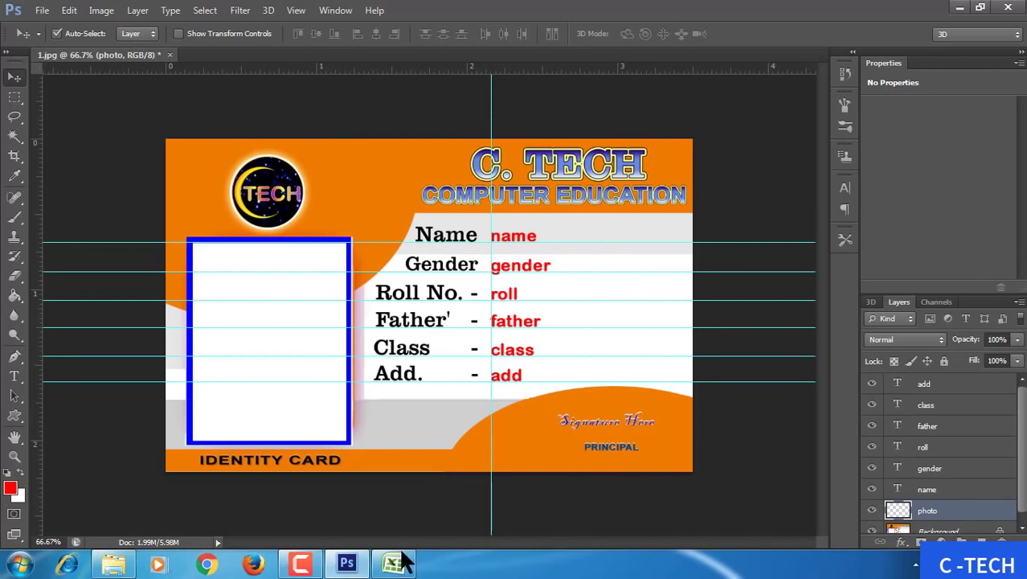
pyautogui.click(396, 564)
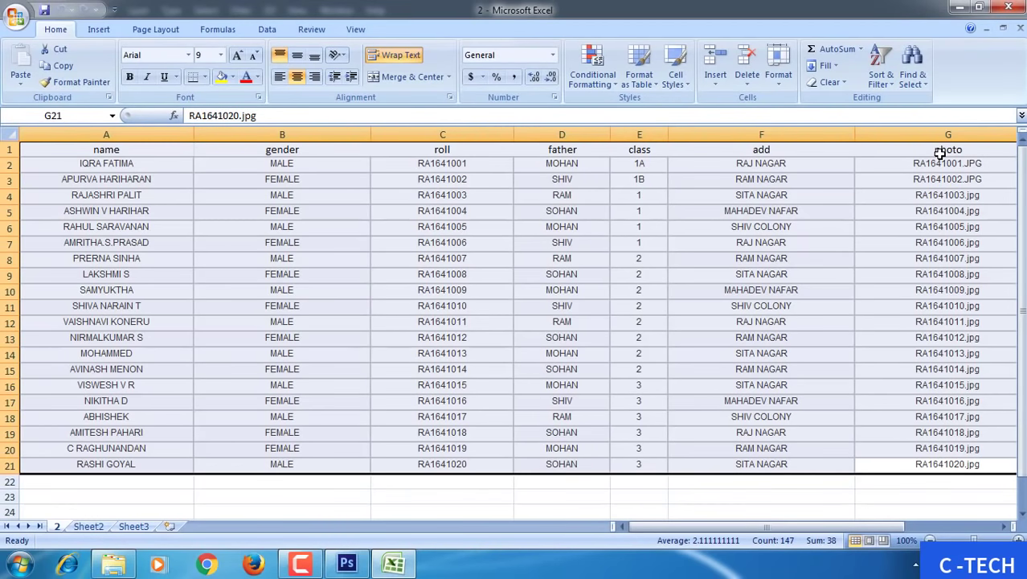
pyautogui.click(960, 8)
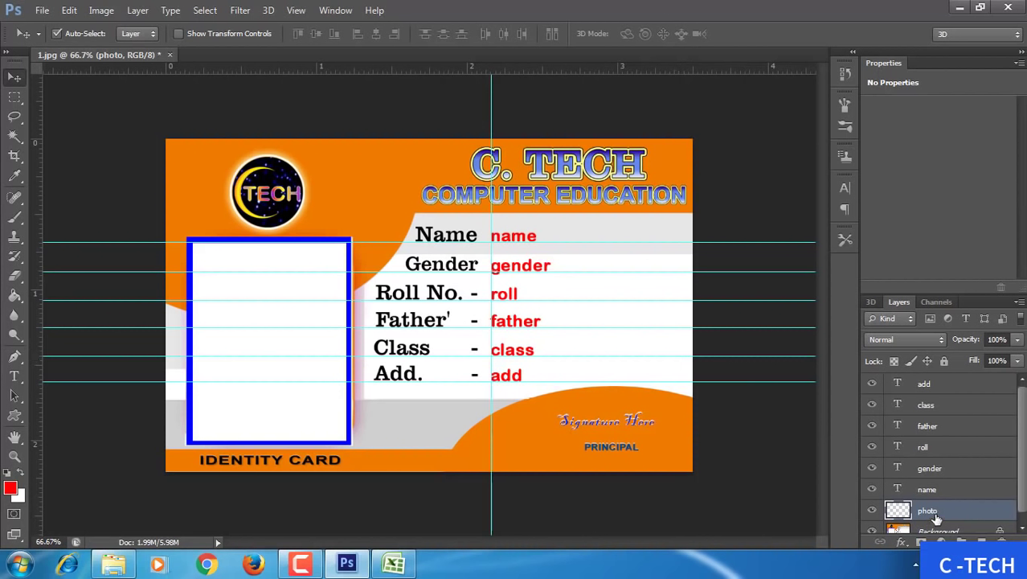
# Step: Marquee-select the inside of the blue photo box and fill it with the background colour
pyautogui.click(14, 98)
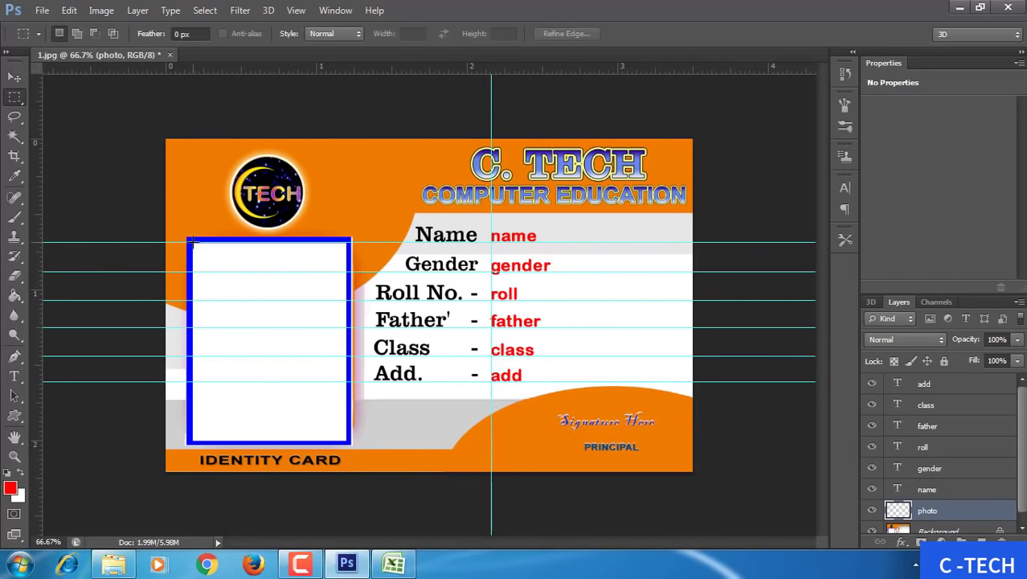
pyautogui.moveTo(193, 243); pyautogui.dragTo(347, 439)
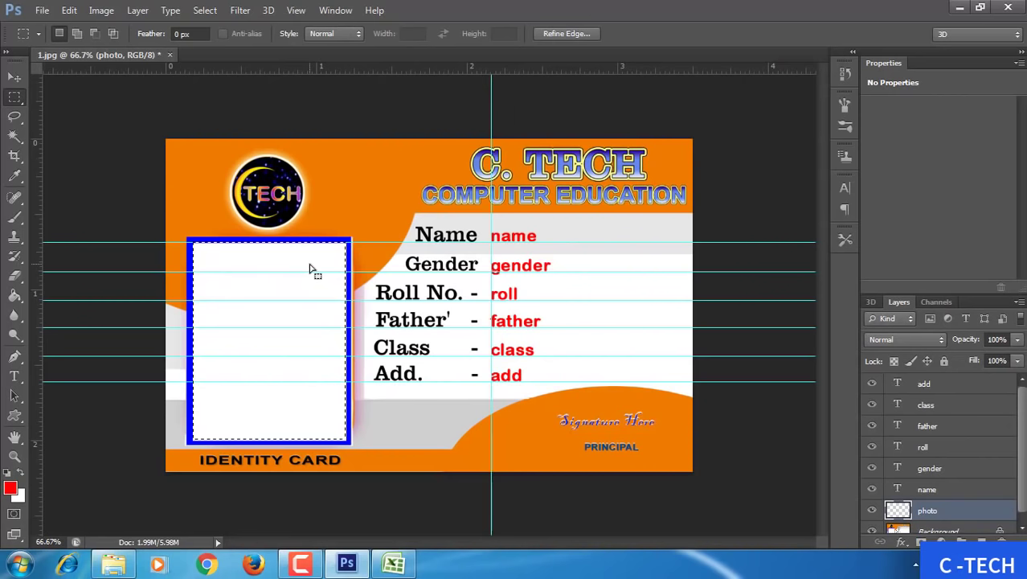
pyautogui.press('shift')
pyautogui.hotkey('shift', 'BackSpace')
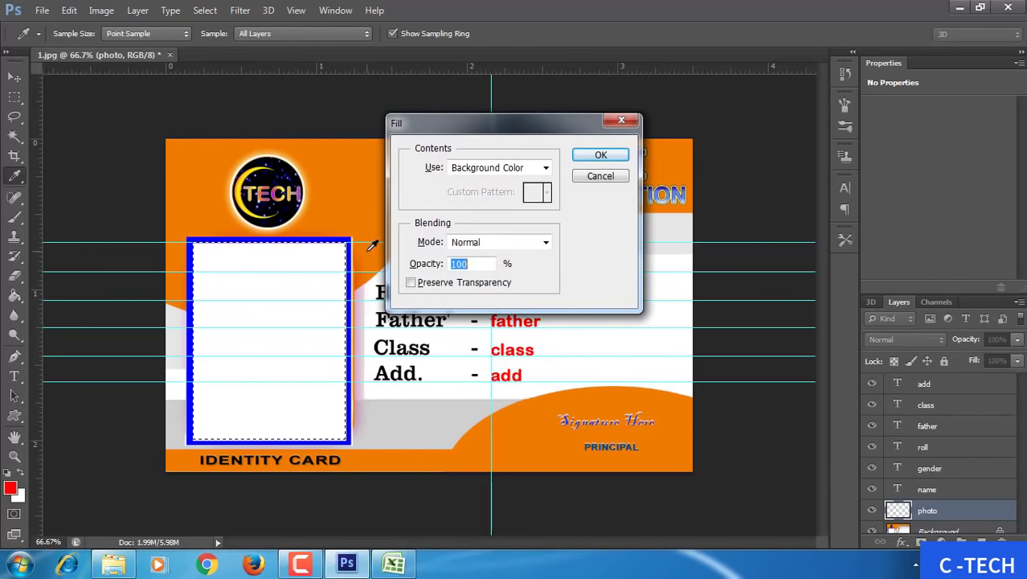
pyautogui.click(578, 157)
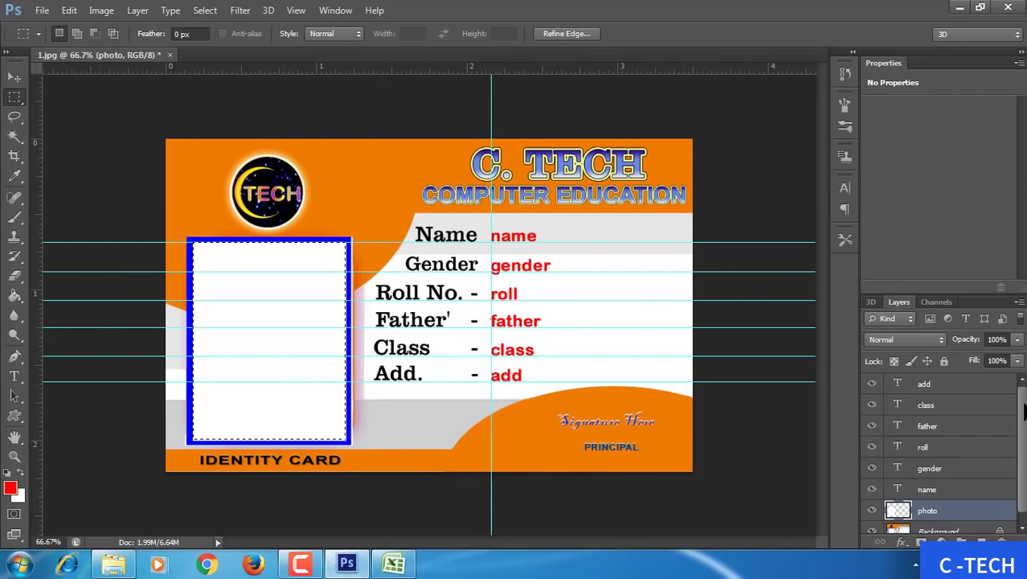
pyautogui.scroll(-1, 1024, 410)
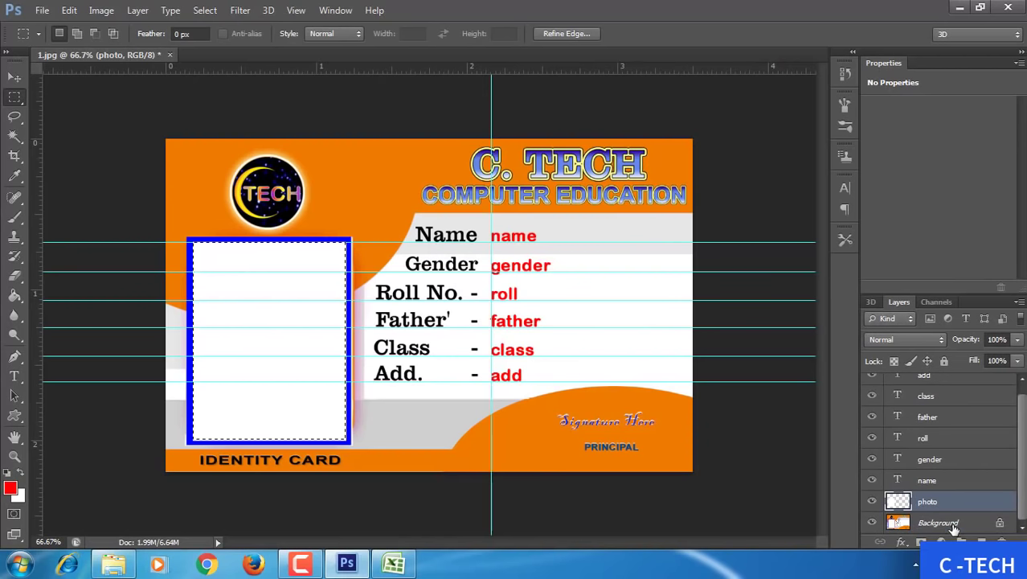
pyautogui.click(928, 523)
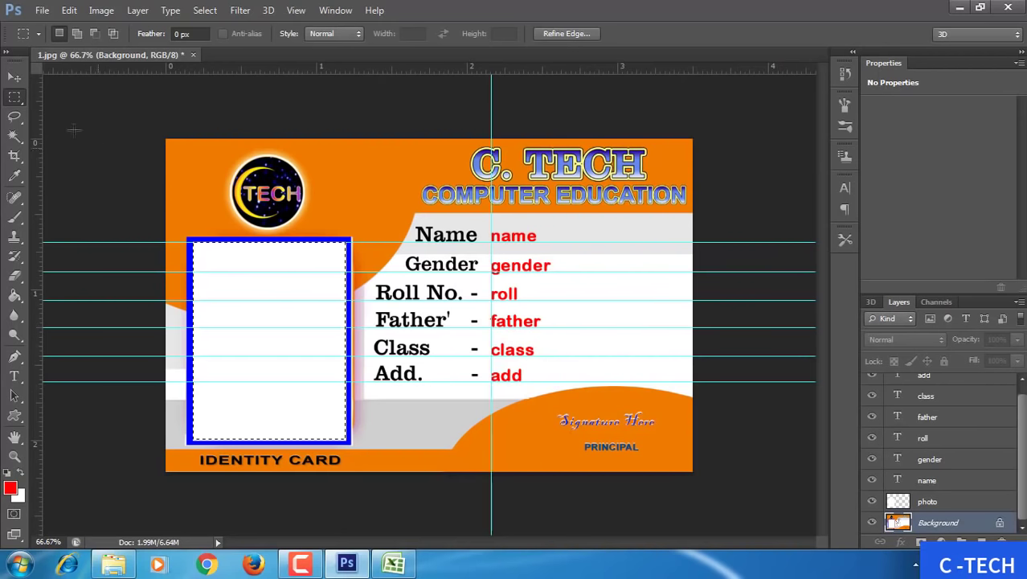
# Step: Deselect, then in Image > Variables > Define give the add layer a Text Replacement variable named 'add'
pyautogui.click(15, 76)
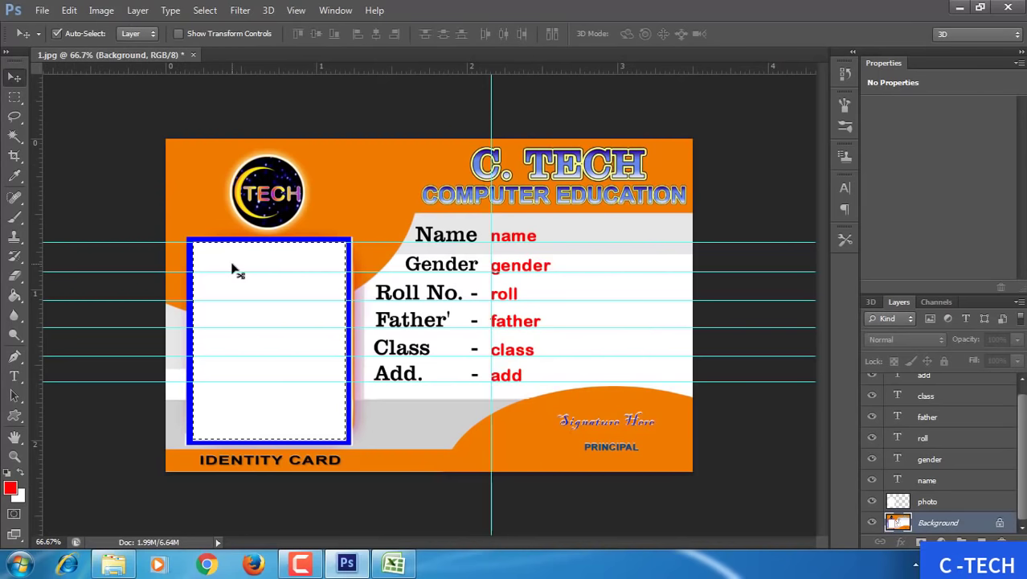
pyautogui.hotkey('ctrl', 'd')
pyautogui.click(108, 11)
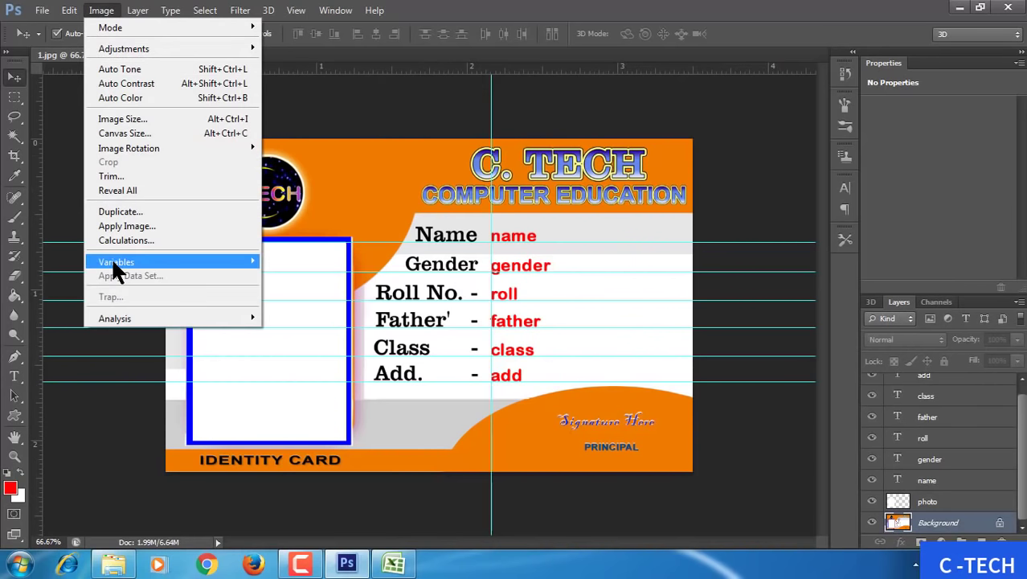
pyautogui.moveTo(116, 262)
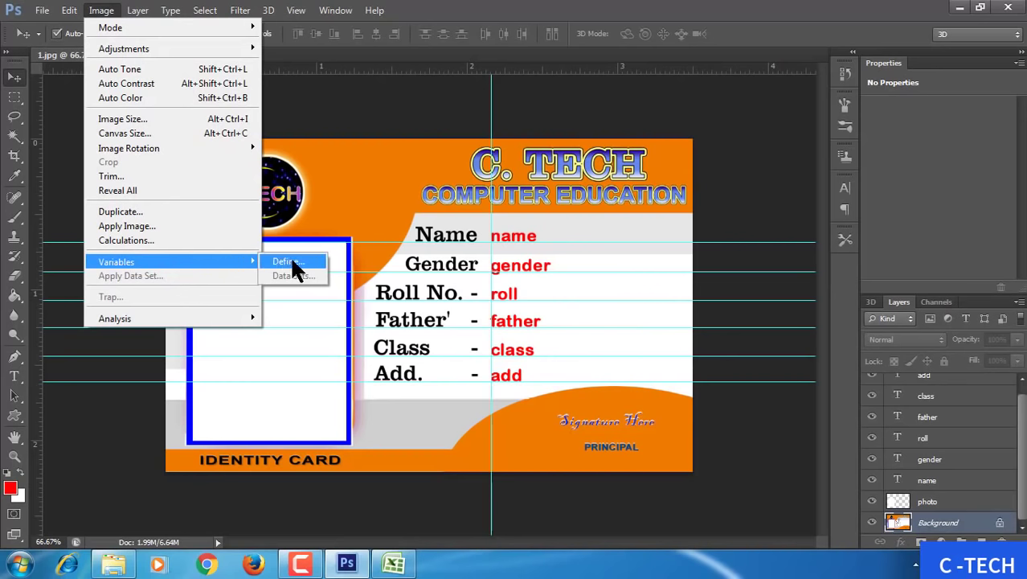
pyautogui.click(286, 262)
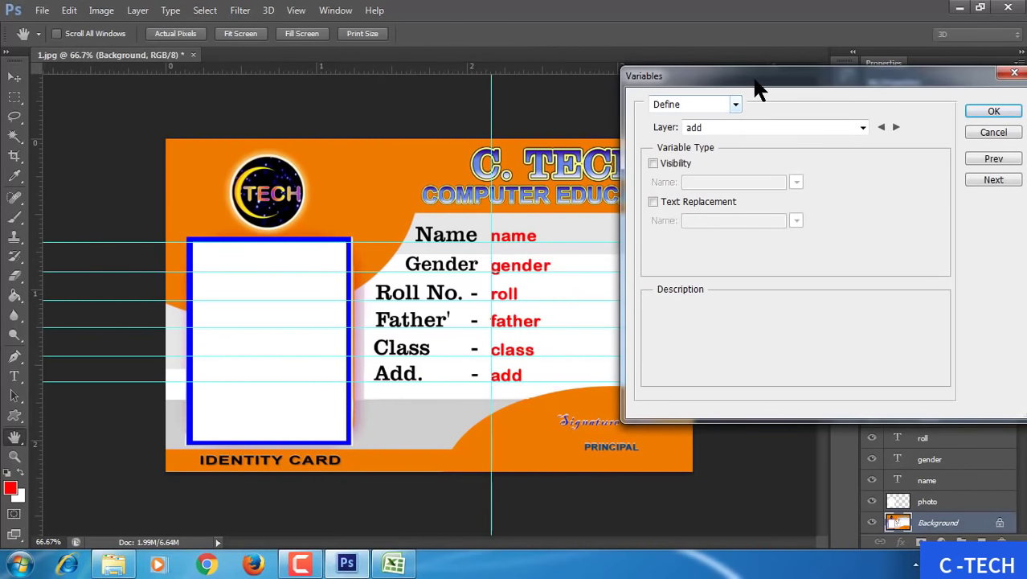
pyautogui.moveTo(756, 77)
pyautogui.mouseDown()
pyautogui.moveTo(469, 78)
pyautogui.moveTo(543, 88)
pyautogui.moveTo(364, 94)
pyautogui.moveTo(518, 197)
pyautogui.mouseUp()
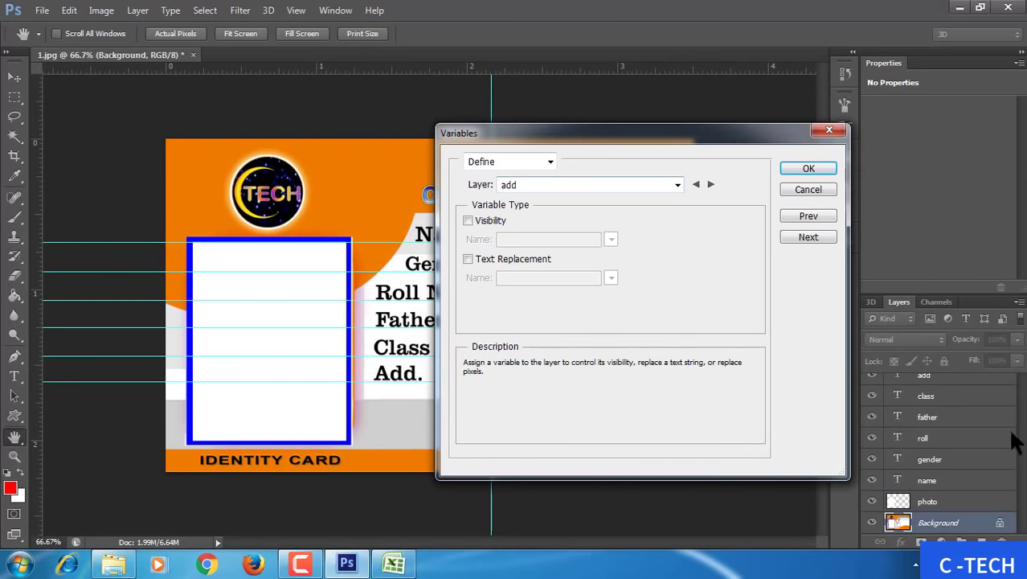
pyautogui.click(480, 257)
pyautogui.moveTo(568, 279); pyautogui.dragTo(499, 278)
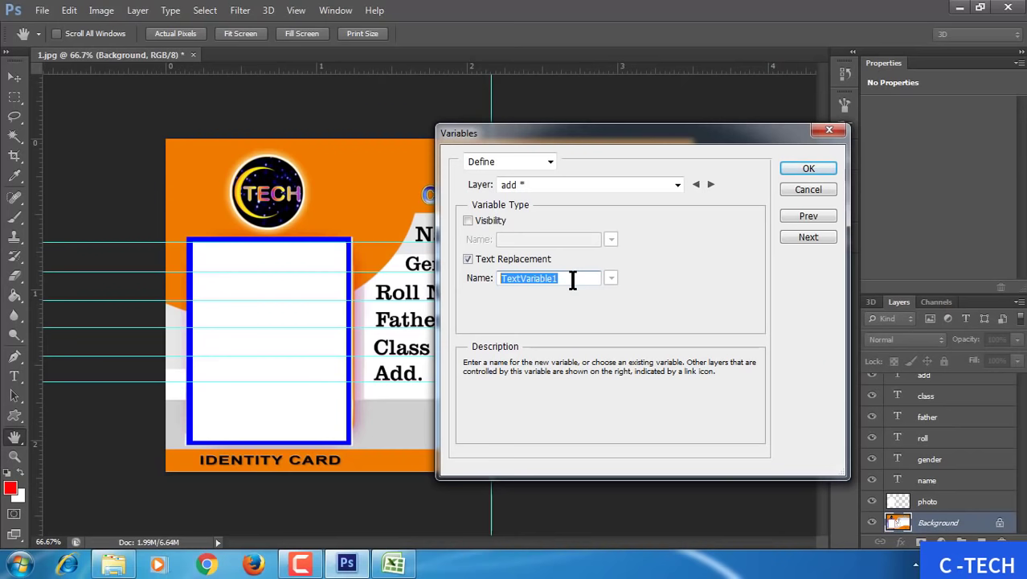
pyautogui.click(572, 279)
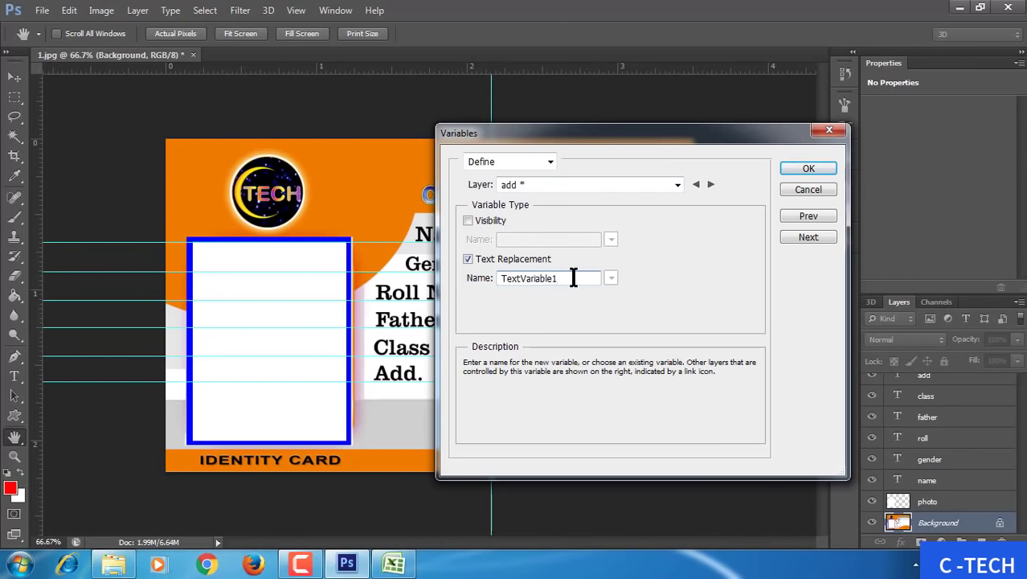
pyautogui.moveTo(572, 278); pyautogui.dragTo(478, 275)
pyautogui.press('BackSpace')
pyautogui.write('add')
# Step: Define Text Replacement variables named 'class' and 'father' for the class and father layers
pyautogui.click(709, 184)
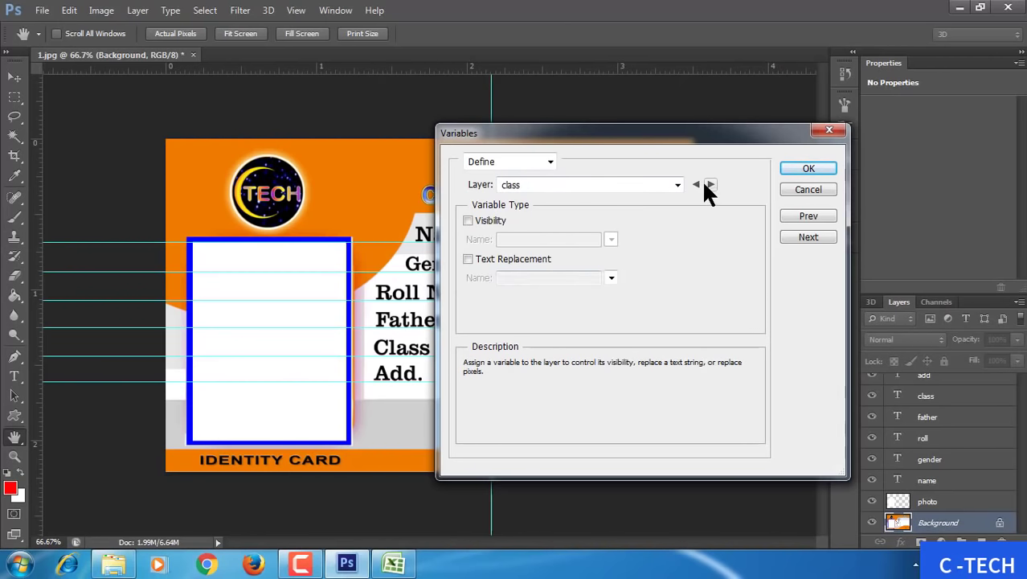
pyautogui.click(468, 259)
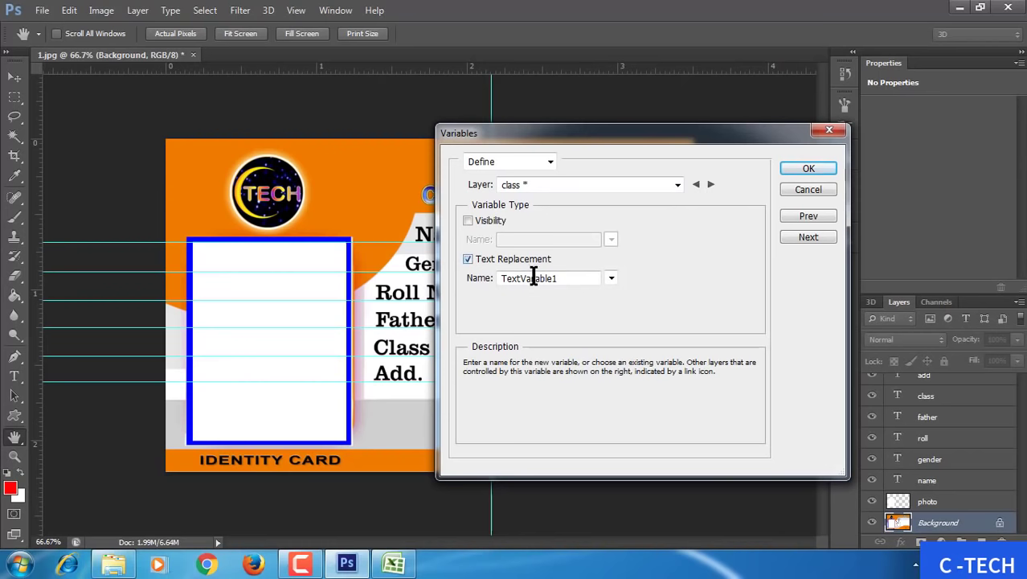
pyautogui.moveTo(563, 278); pyautogui.dragTo(471, 279)
pyautogui.write('c')
pyautogui.write('lass')
pyautogui.click(710, 184)
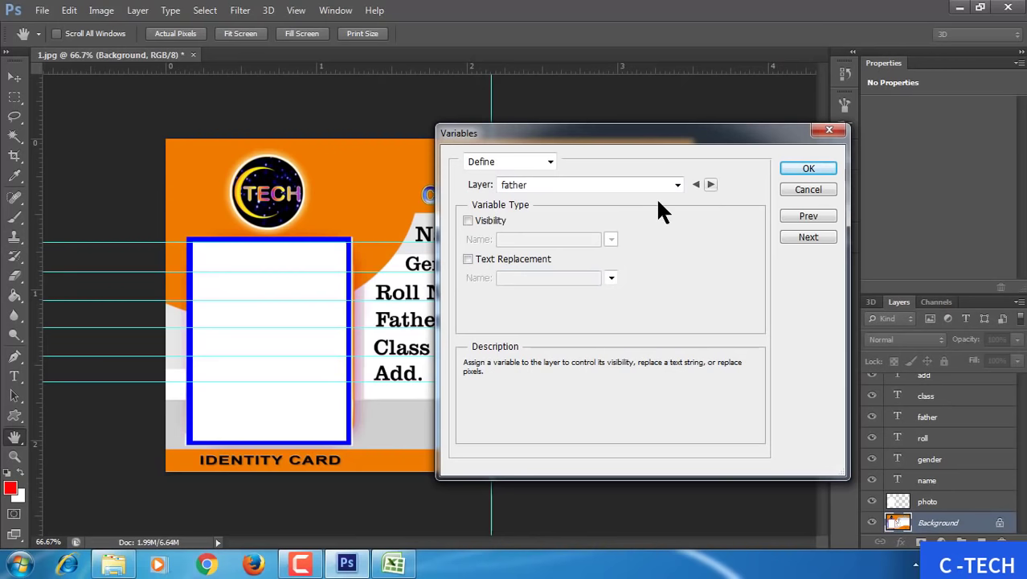
pyautogui.click(469, 259)
pyautogui.moveTo(563, 282); pyautogui.dragTo(482, 279)
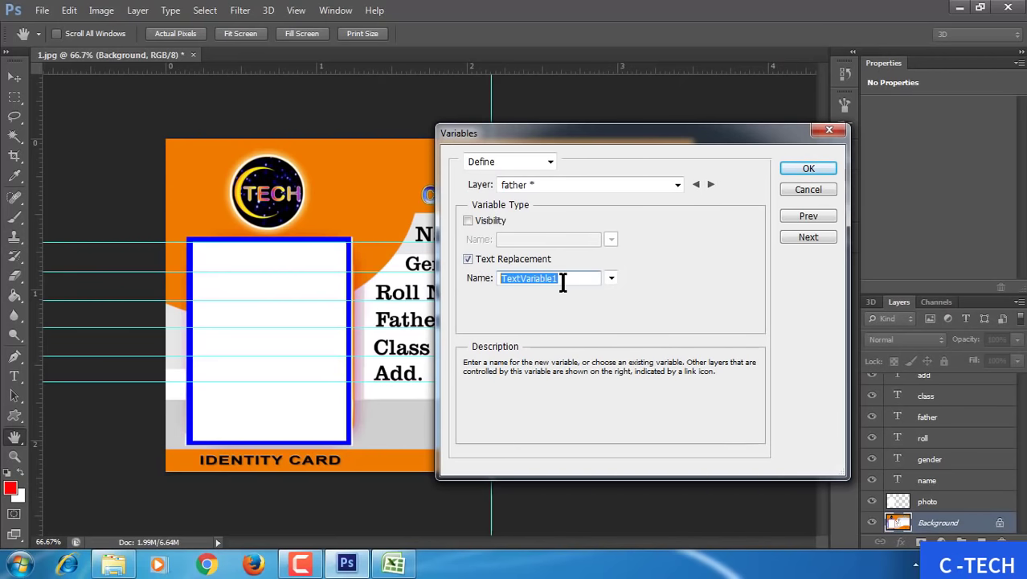
pyautogui.write('fat')
pyautogui.write('her')
# Step: Define Text Replacement variables named 'roll', 'gender' and 'name' for their matching layers
pyautogui.click(710, 184)
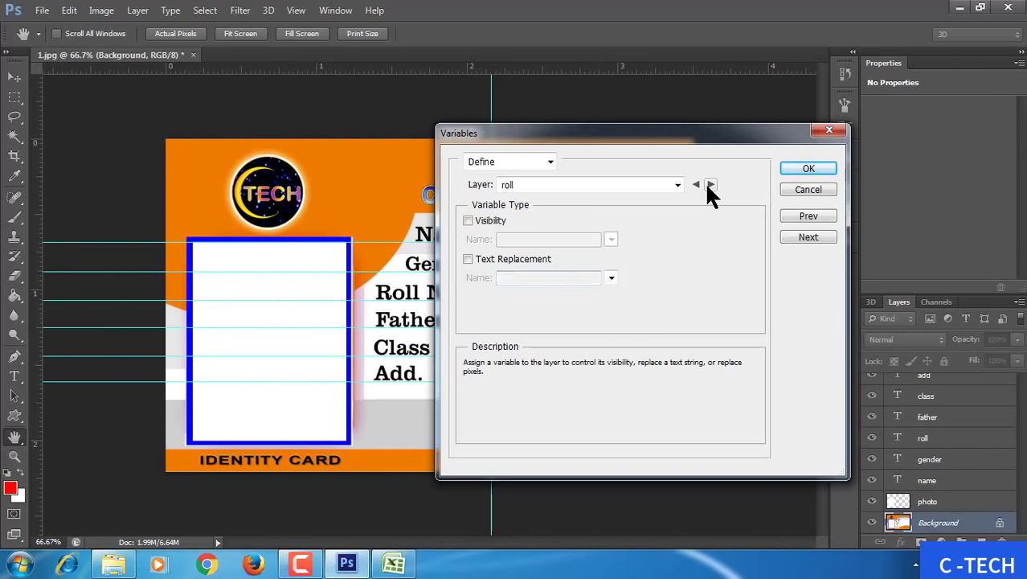
pyautogui.click(468, 259)
pyautogui.moveTo(562, 278); pyautogui.dragTo(472, 278)
pyautogui.write('roll')
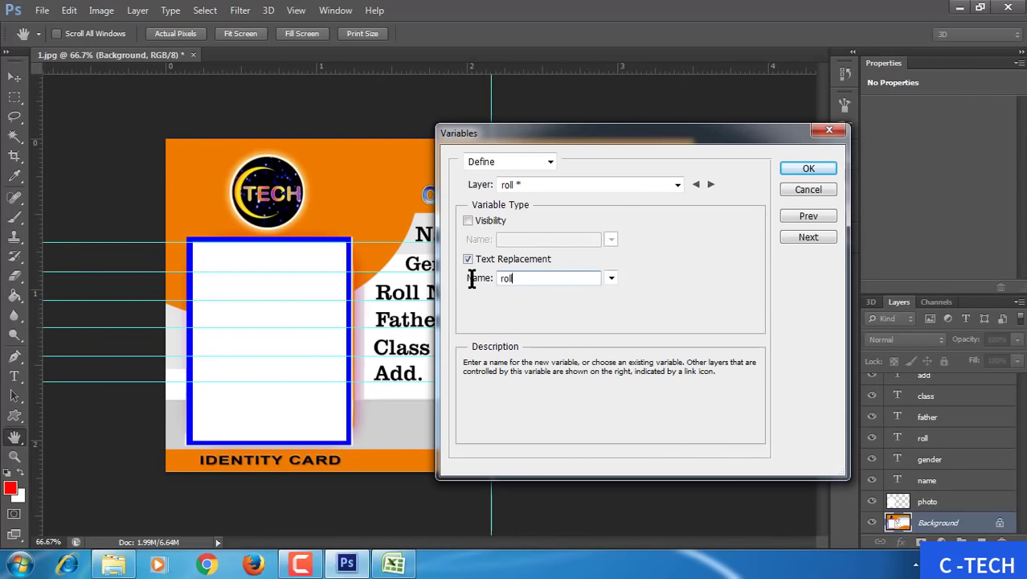
pyautogui.click(711, 184)
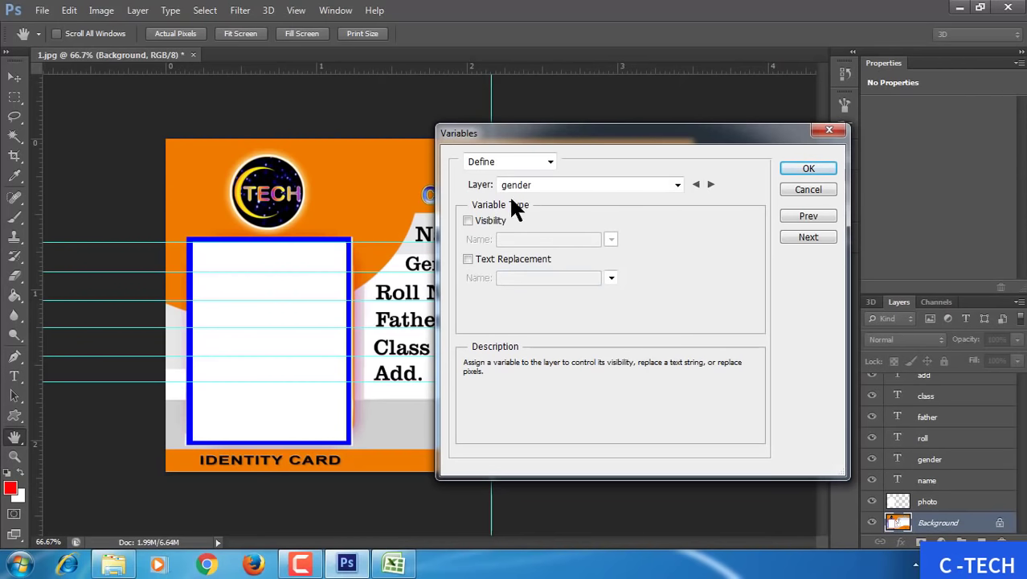
pyautogui.click(469, 259)
pyautogui.moveTo(556, 278); pyautogui.dragTo(479, 278)
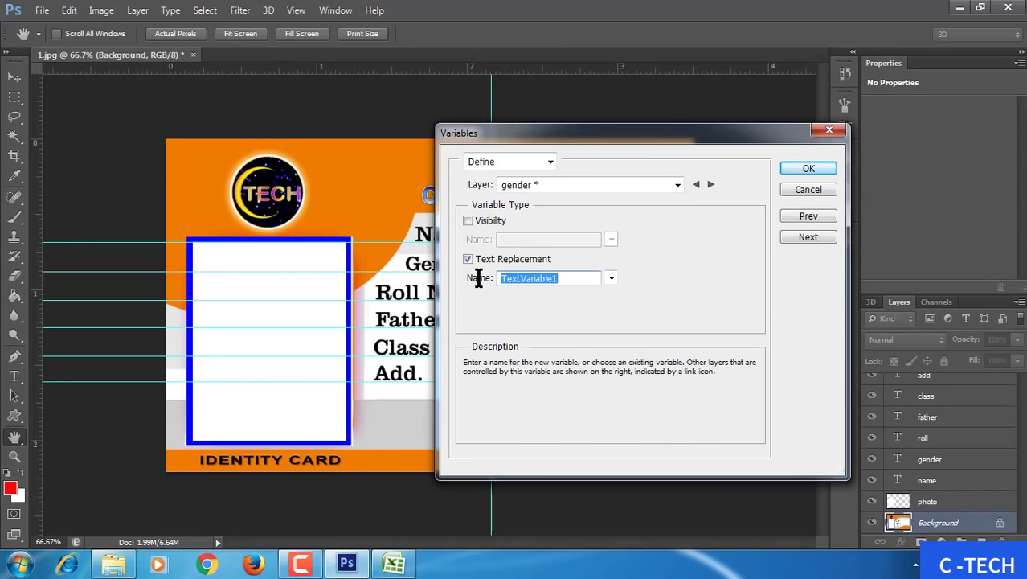
pyautogui.write('gen')
pyautogui.write('der')
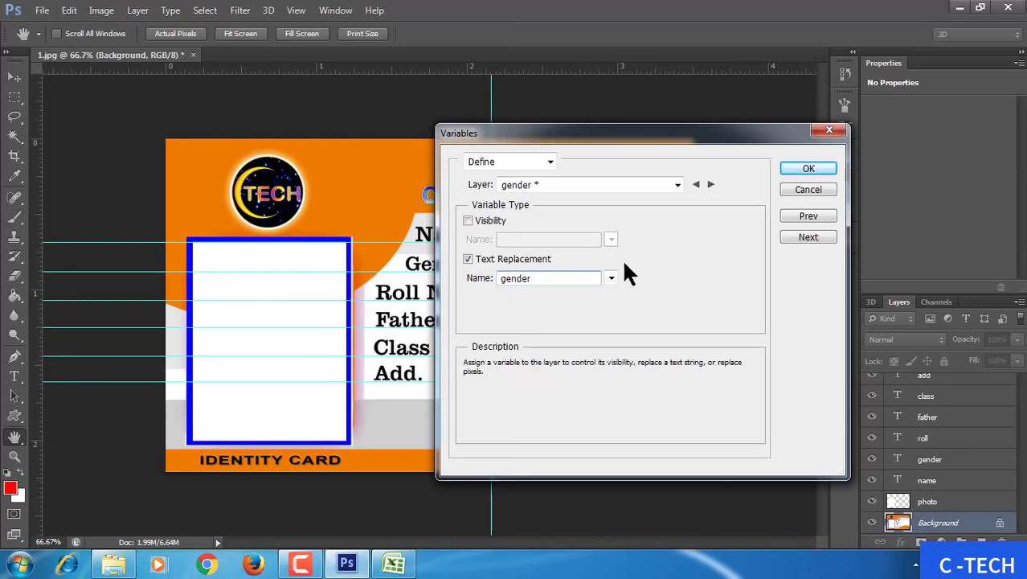
pyautogui.click(710, 184)
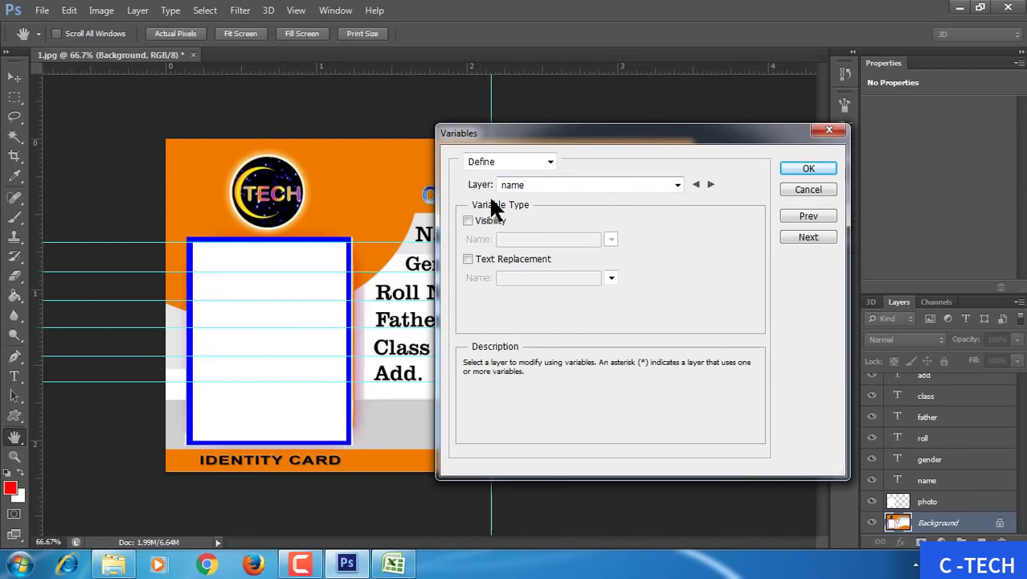
pyautogui.click(469, 259)
pyautogui.doubleClick(531, 277)
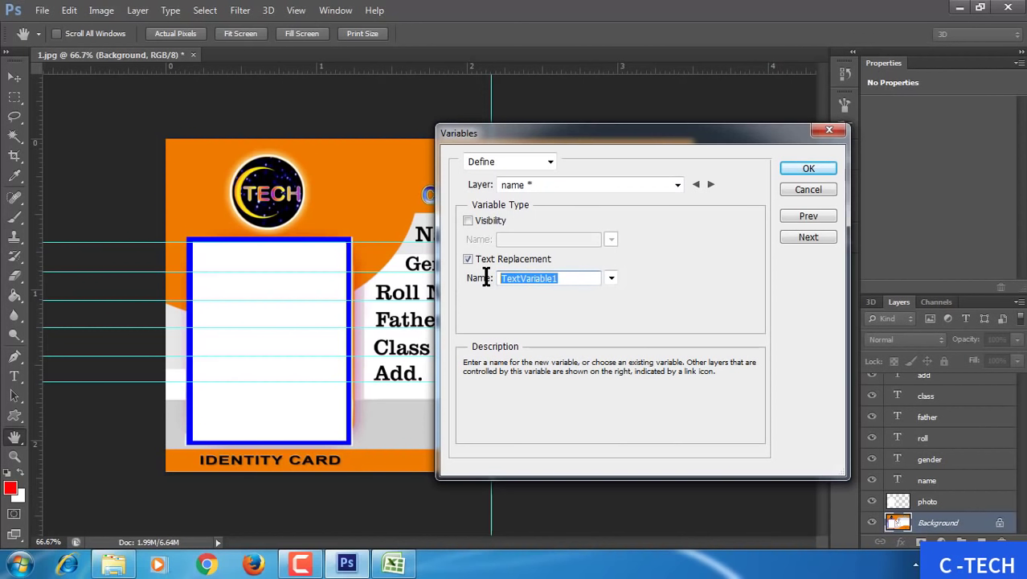
pyautogui.write('nam')
pyautogui.write('e')
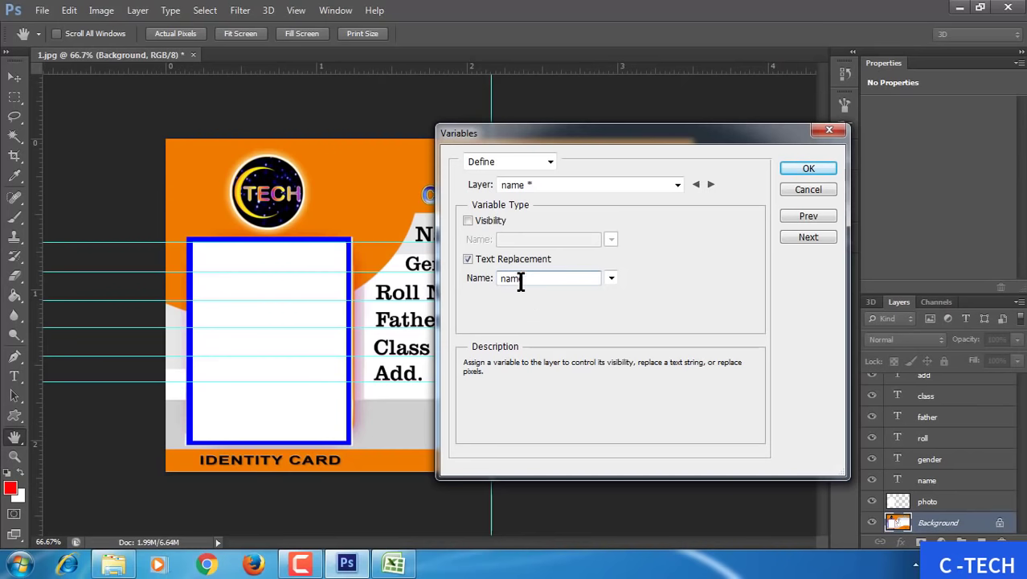
# Step: Give the photo layer a Pixel Replacement variable named 'photo' using the Fit method, then review the others
pyautogui.click(710, 185)
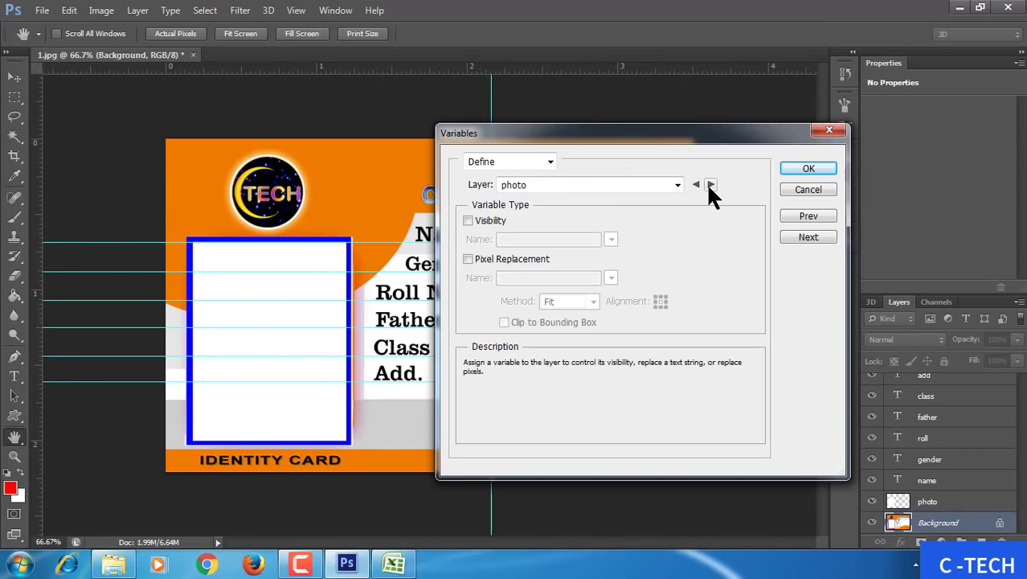
pyautogui.click(468, 260)
pyautogui.moveTo(573, 278); pyautogui.dragTo(474, 279)
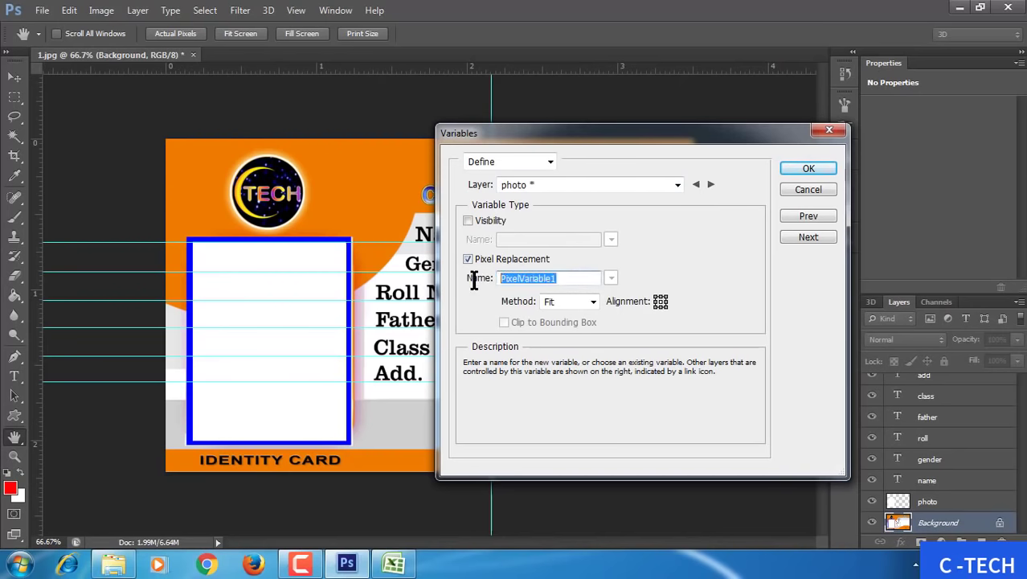
pyautogui.write('phot')
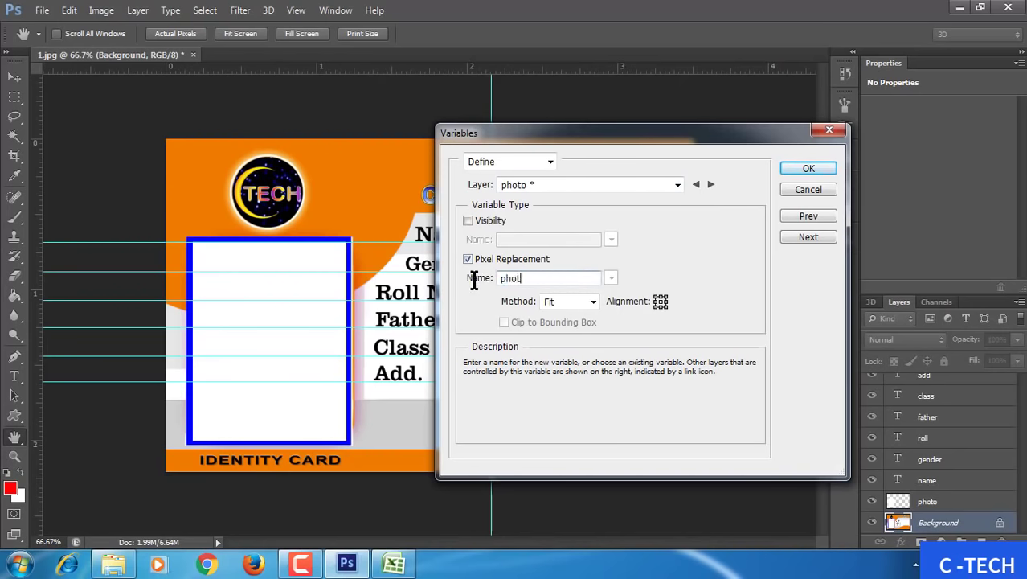
pyautogui.write('o')
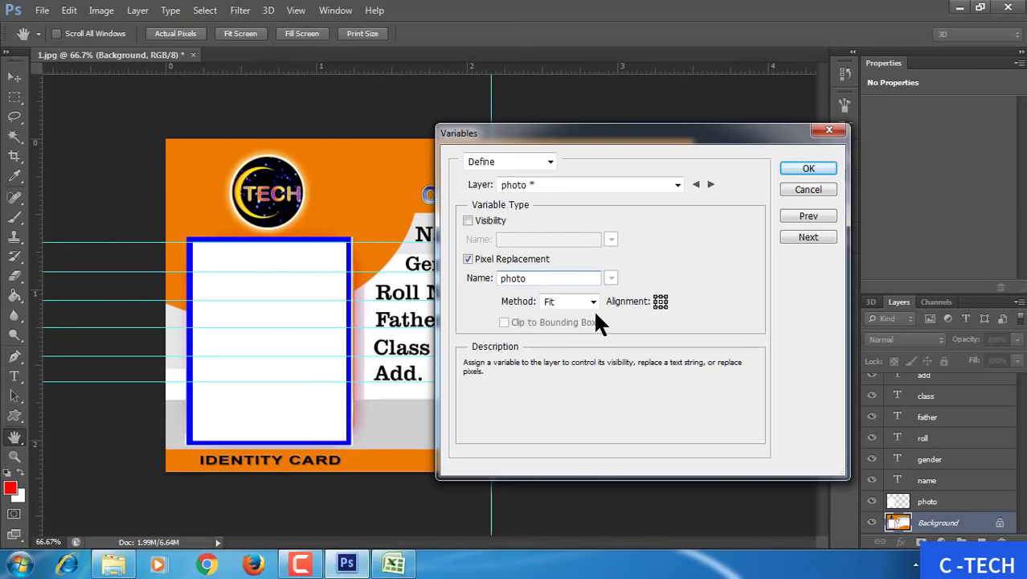
pyautogui.click(594, 301)
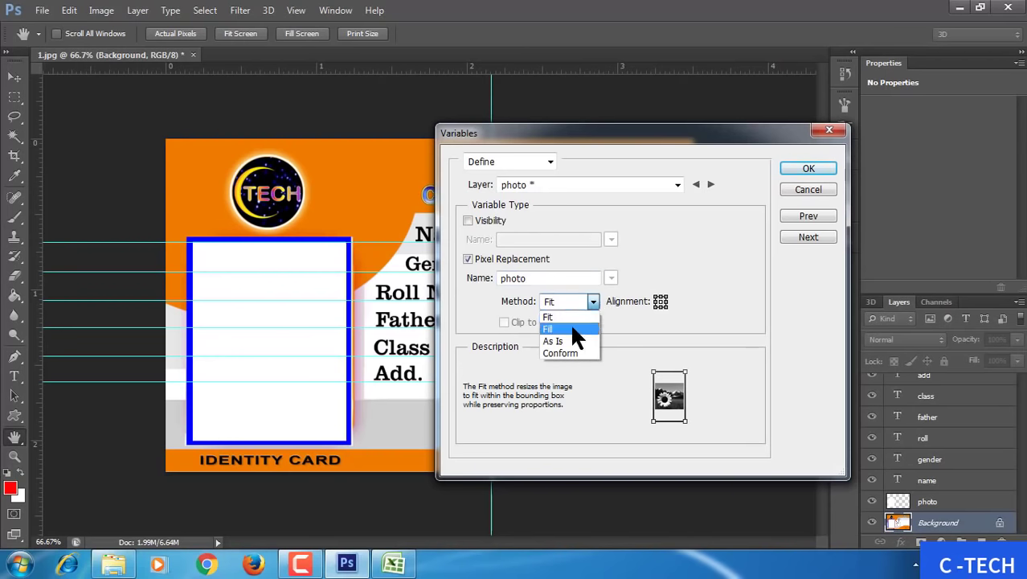
pyautogui.click(571, 327)
pyautogui.click(590, 300)
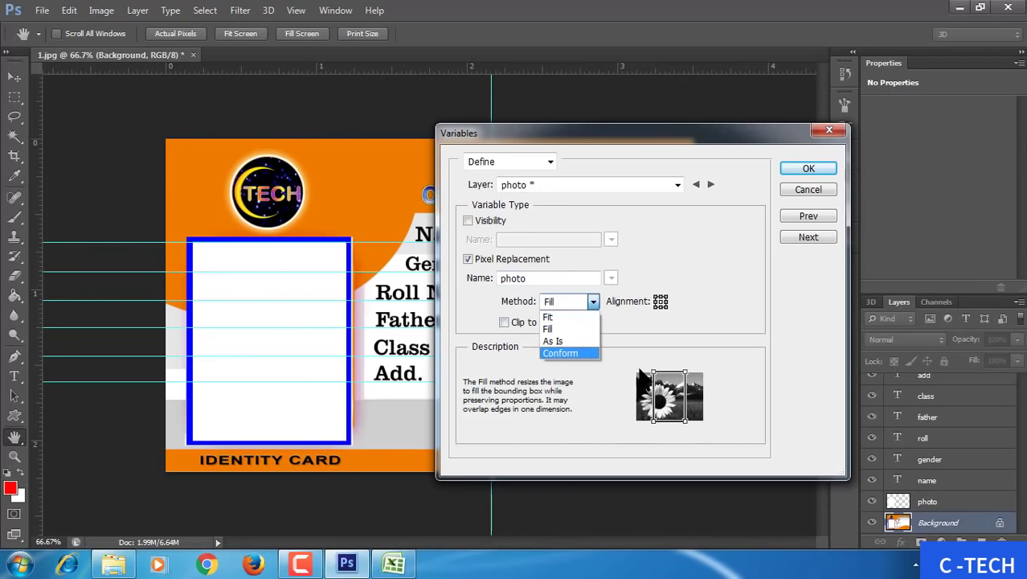
pyautogui.click(565, 315)
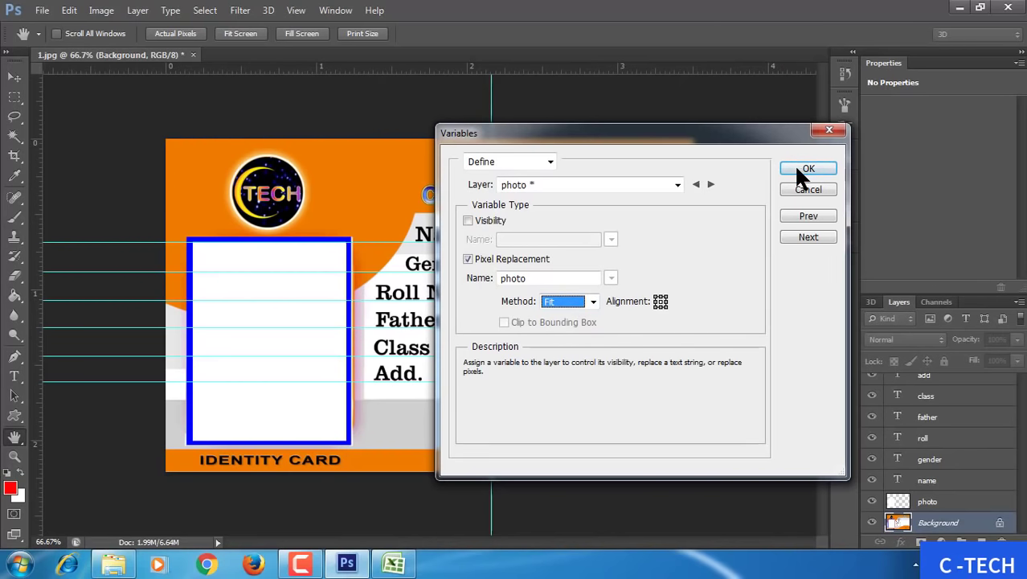
pyautogui.click(710, 184)
pyautogui.click(710, 184)
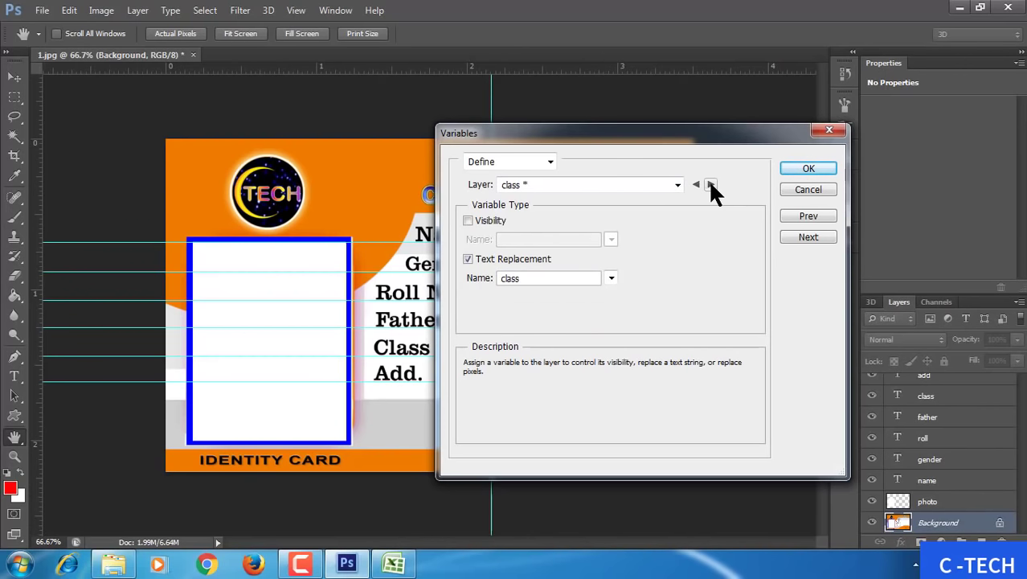
pyautogui.click(698, 184)
pyautogui.click(699, 184)
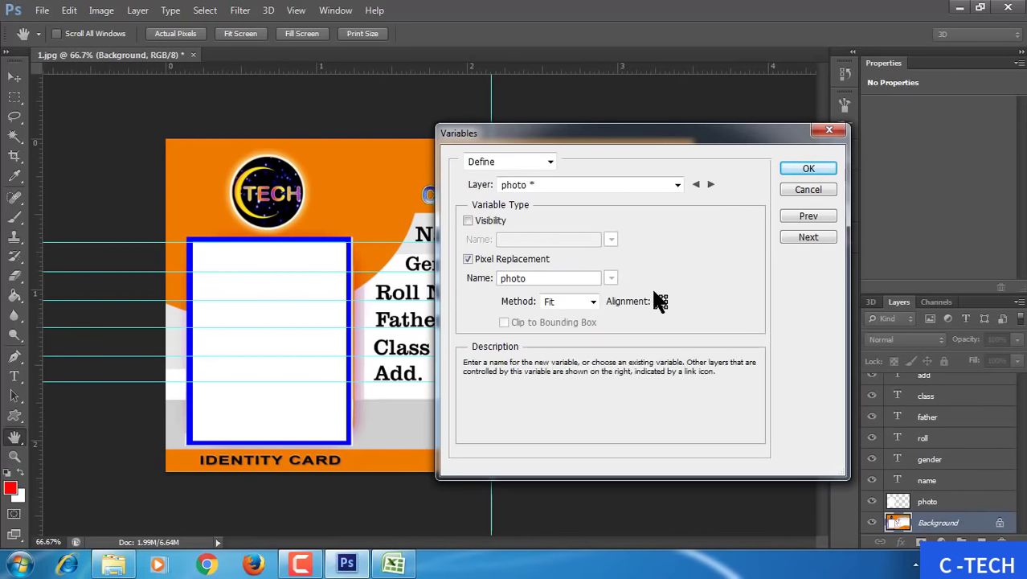
# Step: Confirm the variable definitions and open the Image > Variables > Data Sets page
pyautogui.click(801, 169)
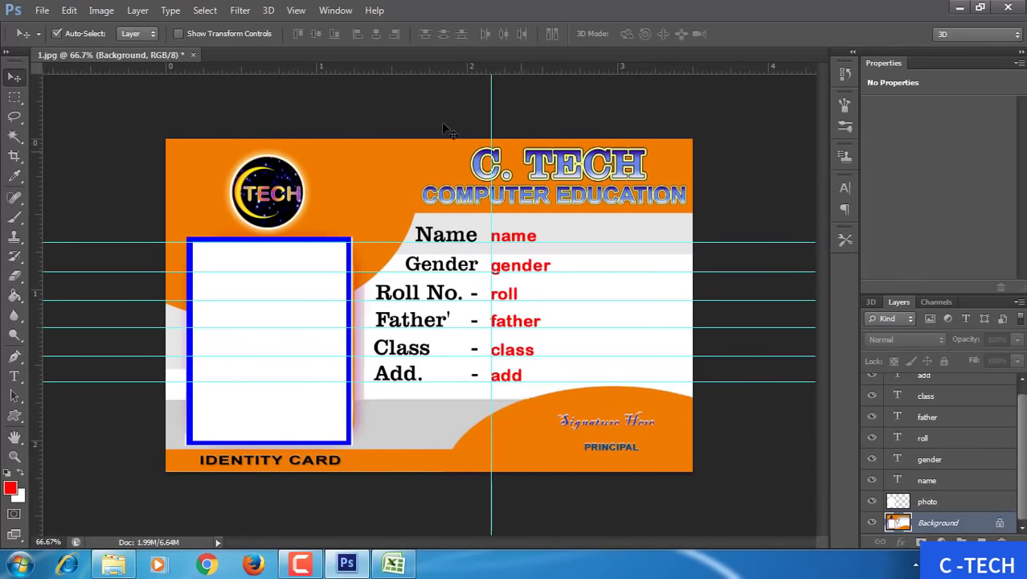
pyautogui.click(111, 11)
pyautogui.moveTo(116, 262)
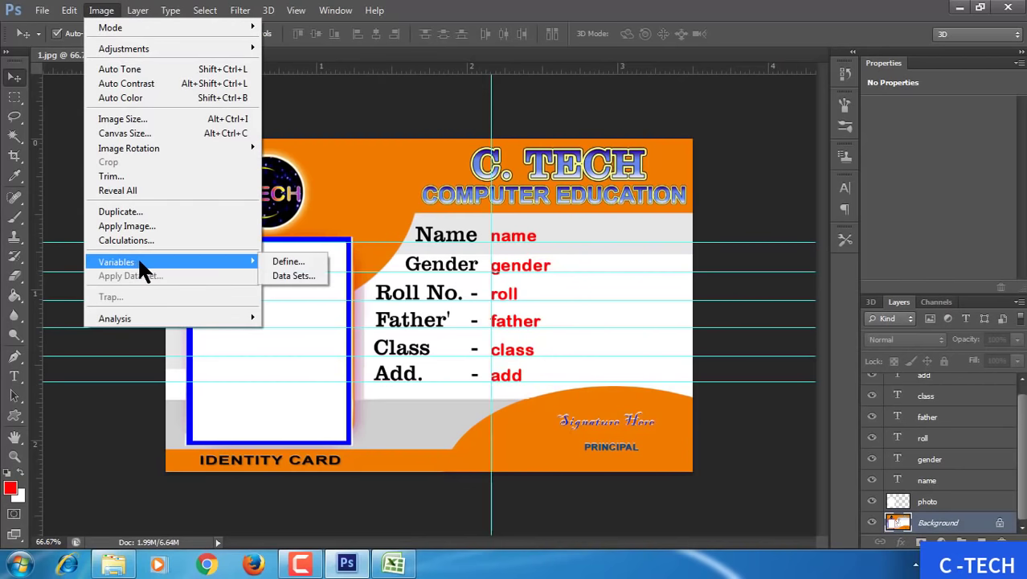
pyautogui.click(310, 275)
pyautogui.moveTo(633, 143); pyautogui.dragTo(549, 134)
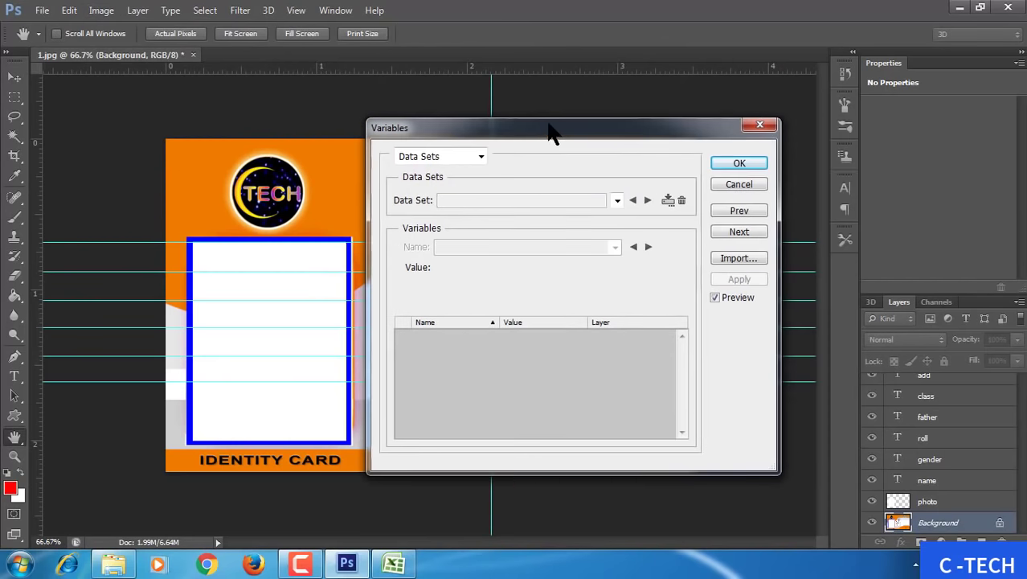
pyautogui.click(111, 562)
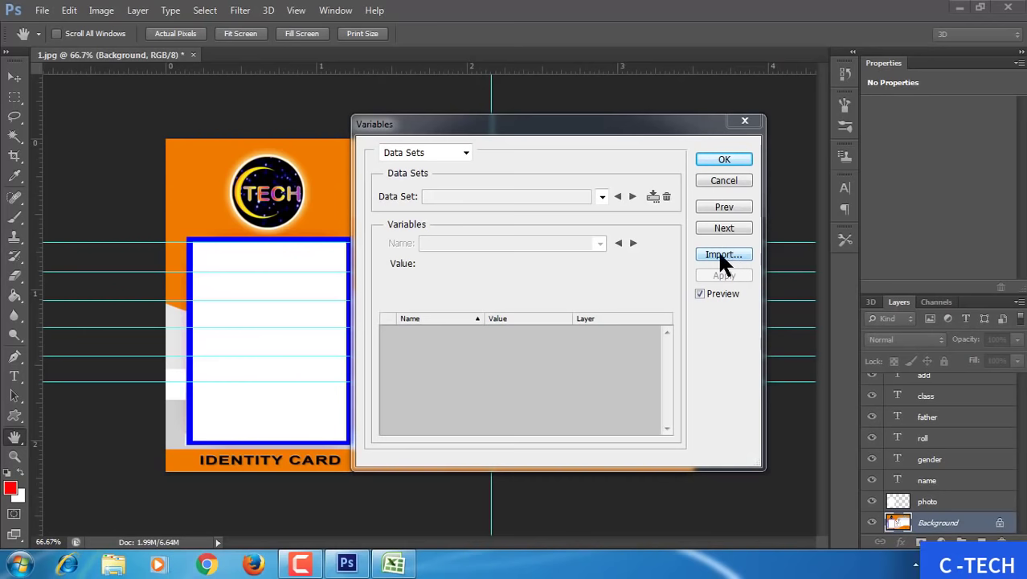
# Step: Switch to the Excel workbook listing all 20 students with their photo file names
pyautogui.click(394, 563)
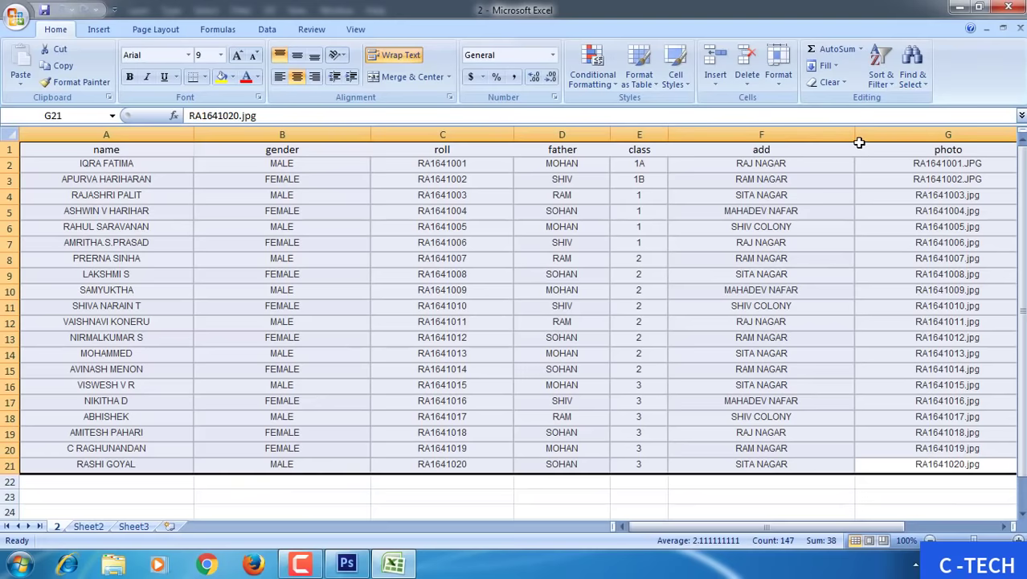
# Step: Import Desktop\ID CARD\2.txt as the data set so Data Set 1 fills the card
pyautogui.click(958, 8)
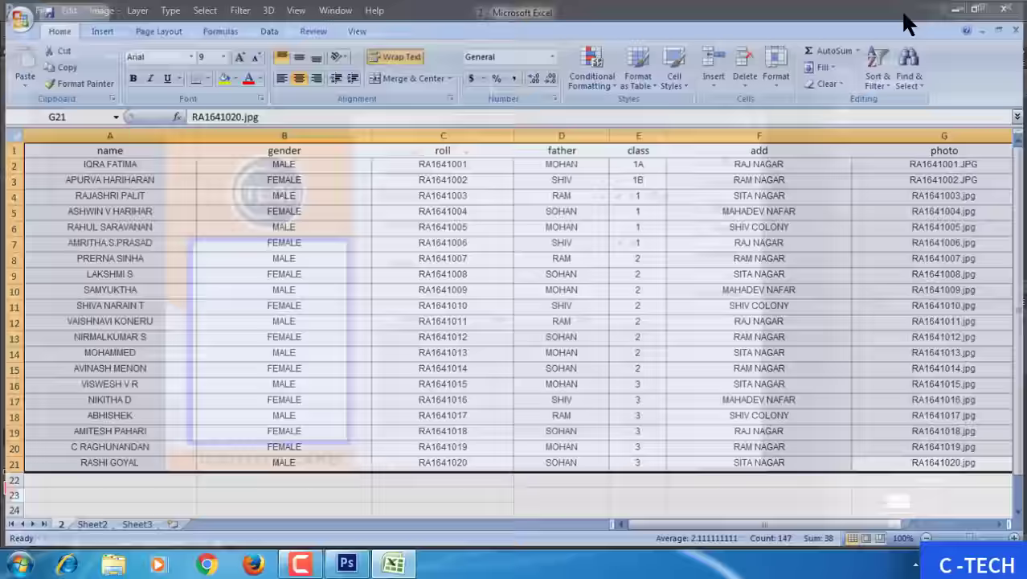
pyautogui.click(715, 253)
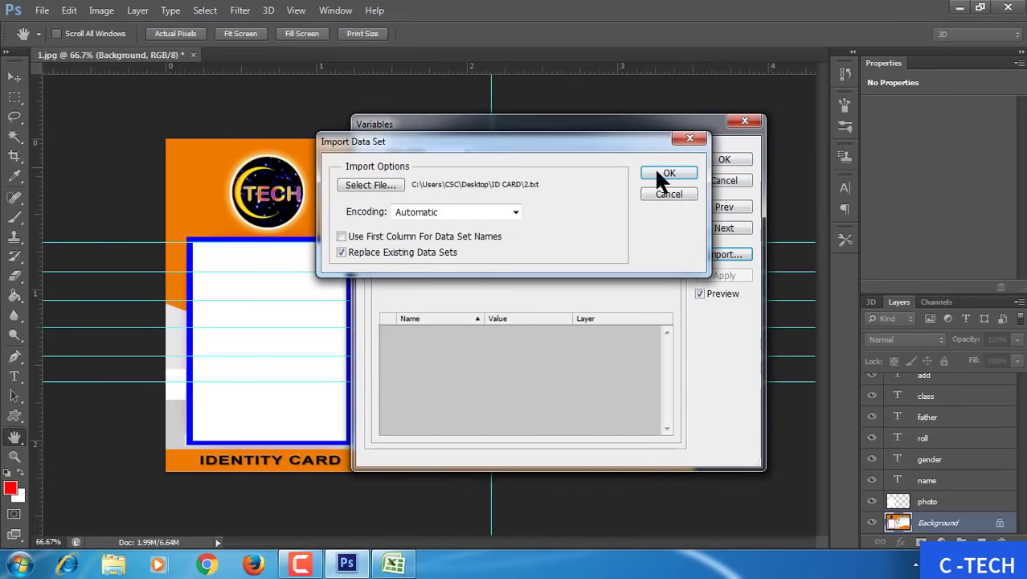
pyautogui.click(379, 186)
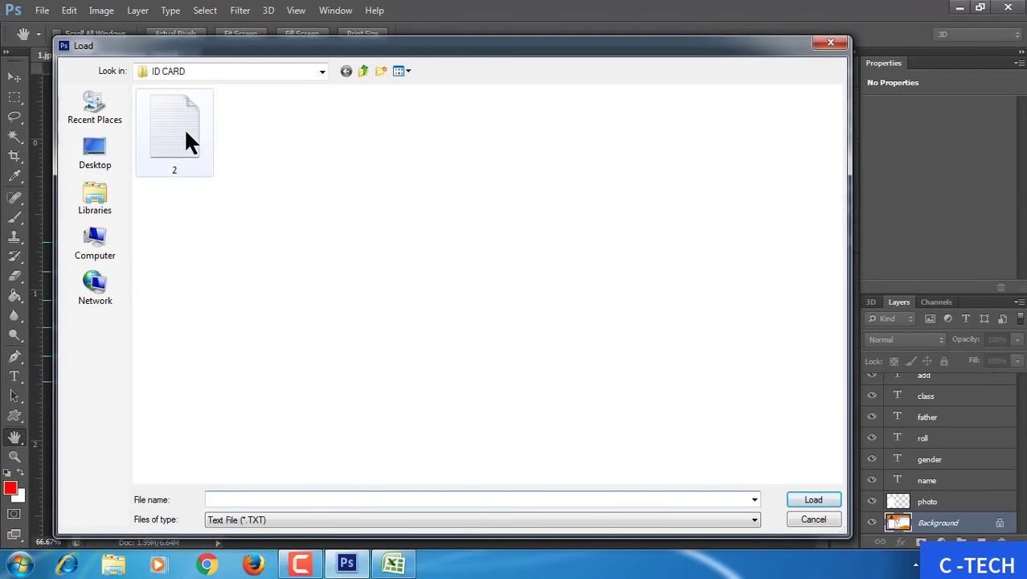
pyautogui.click(107, 146)
pyautogui.doubleClick(366, 158)
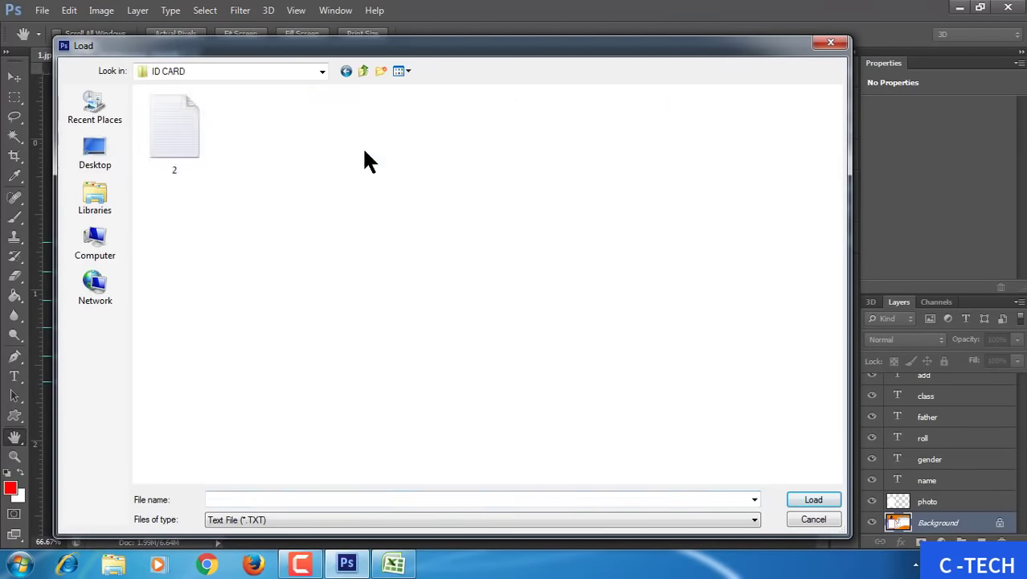
pyautogui.click(175, 135)
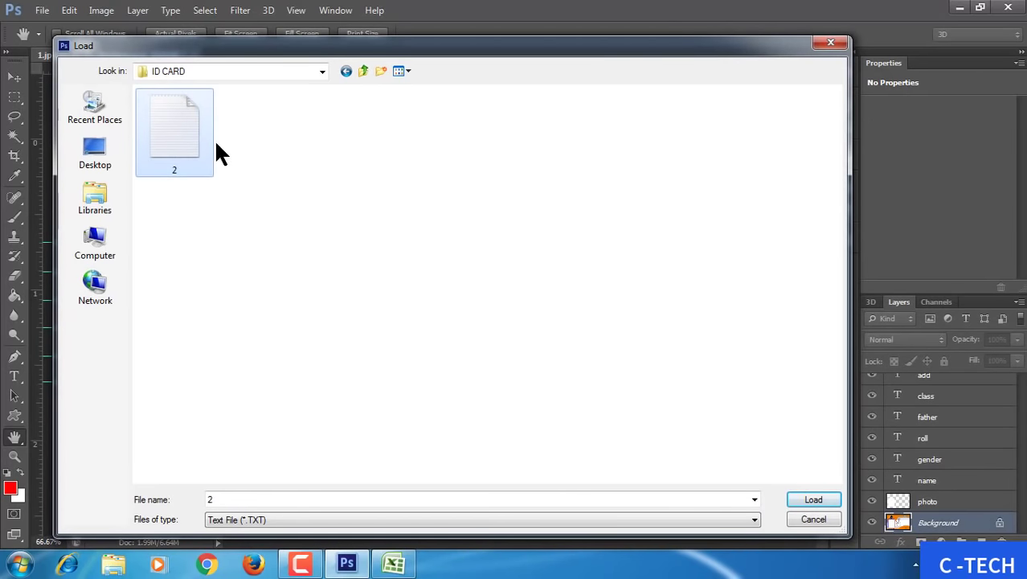
pyautogui.click(812, 499)
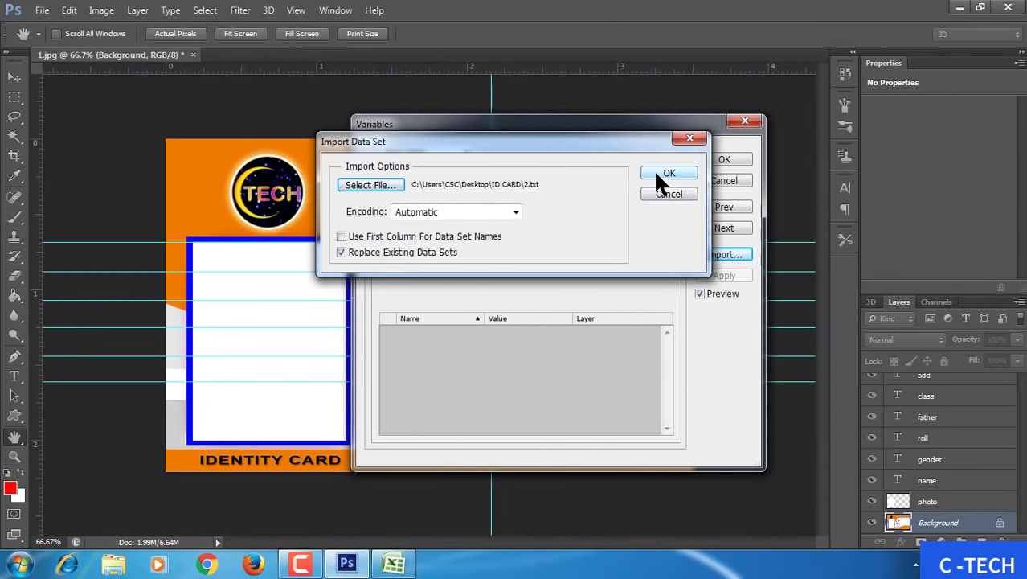
pyautogui.click(656, 172)
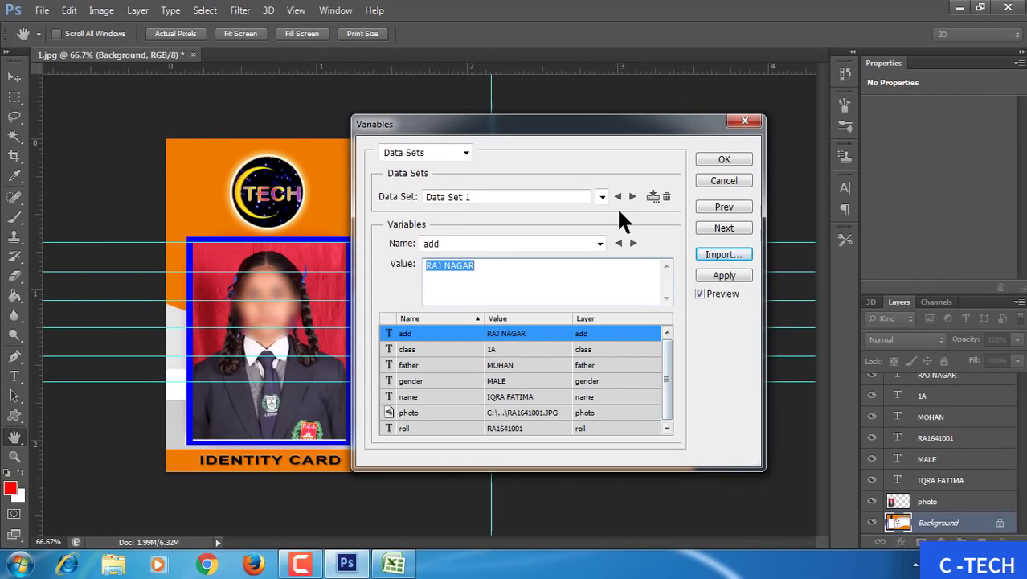
# Step: Move the Variables dialog off the card and advance the preview three records to Data Set 4
pyautogui.moveTo(560, 129)
pyautogui.mouseDown()
pyautogui.moveTo(807, 127)
pyautogui.moveTo(836, 136)
pyautogui.mouseUp()
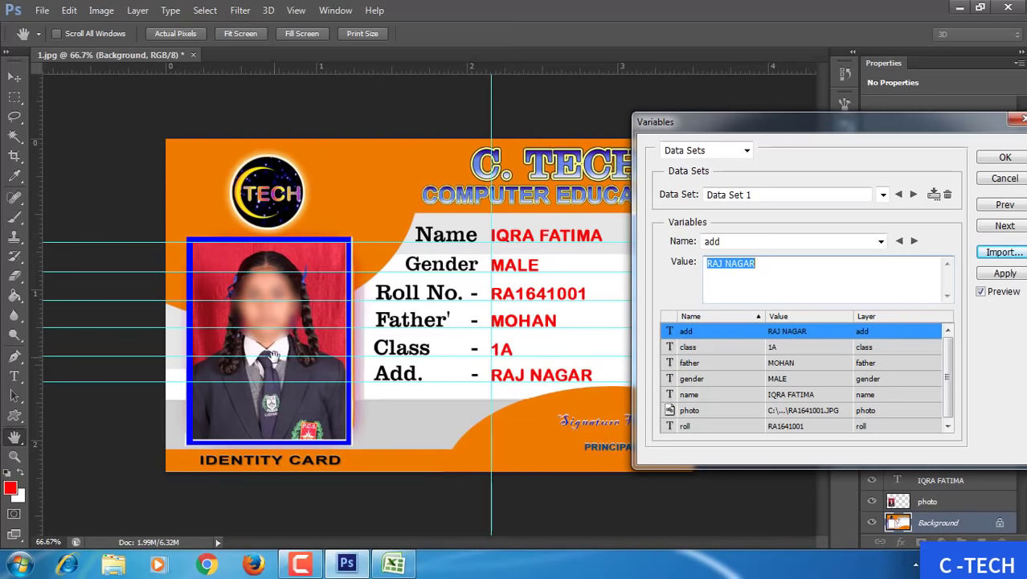
pyautogui.click(913, 194)
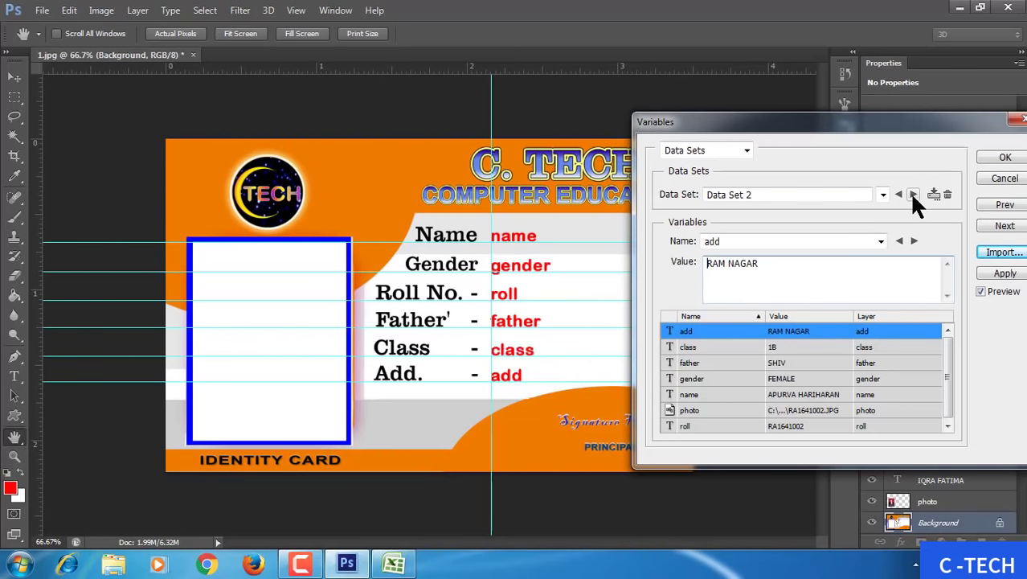
pyautogui.click(912, 194)
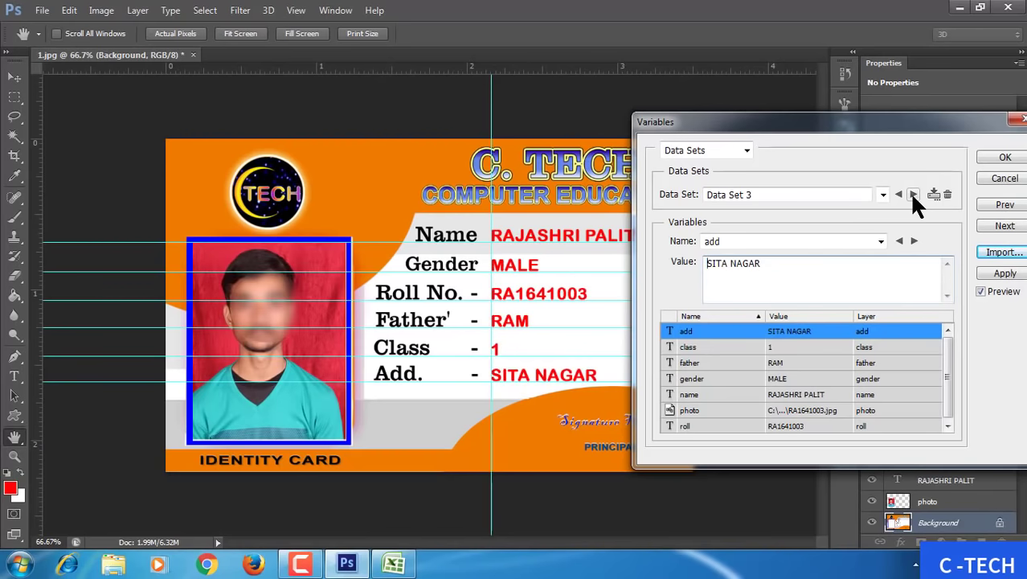
pyautogui.click(913, 195)
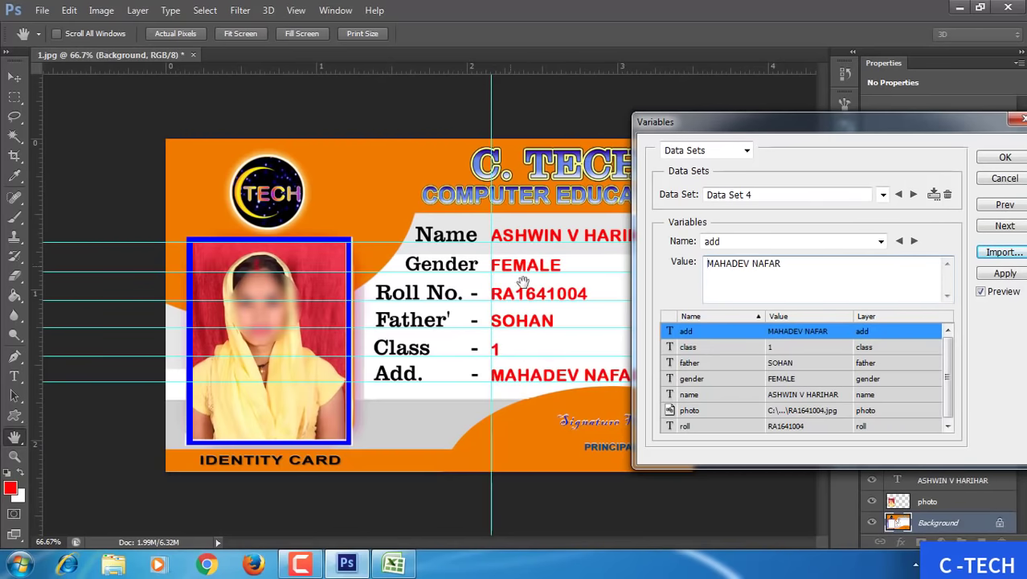
pyautogui.moveTo(834, 124); pyautogui.dragTo(535, 126)
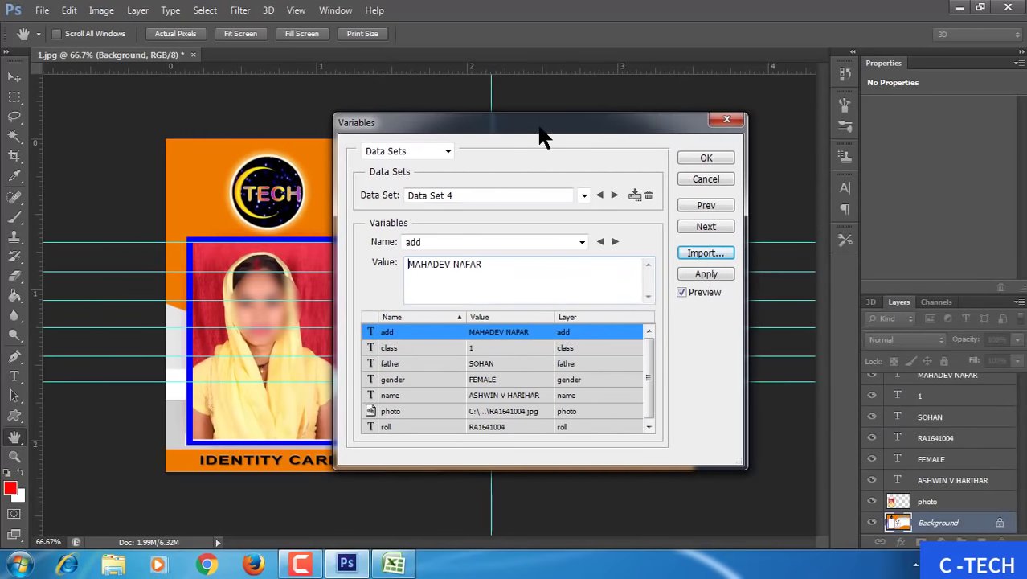
# Step: Close the Variables dialog, keeping the data, and float and enlarge the card document window
pyautogui.click(700, 157)
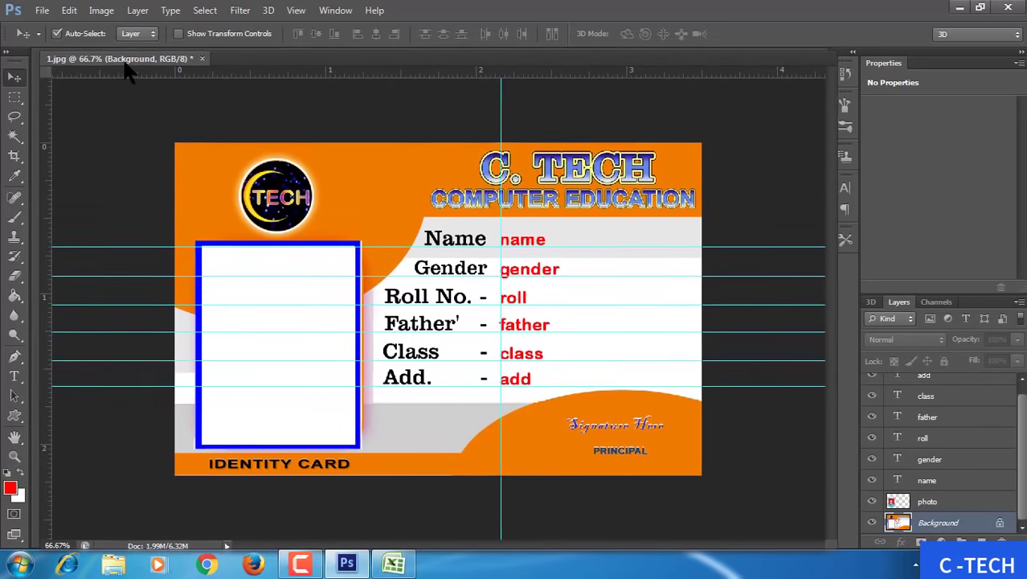
pyautogui.moveTo(116, 68); pyautogui.dragTo(129, 64)
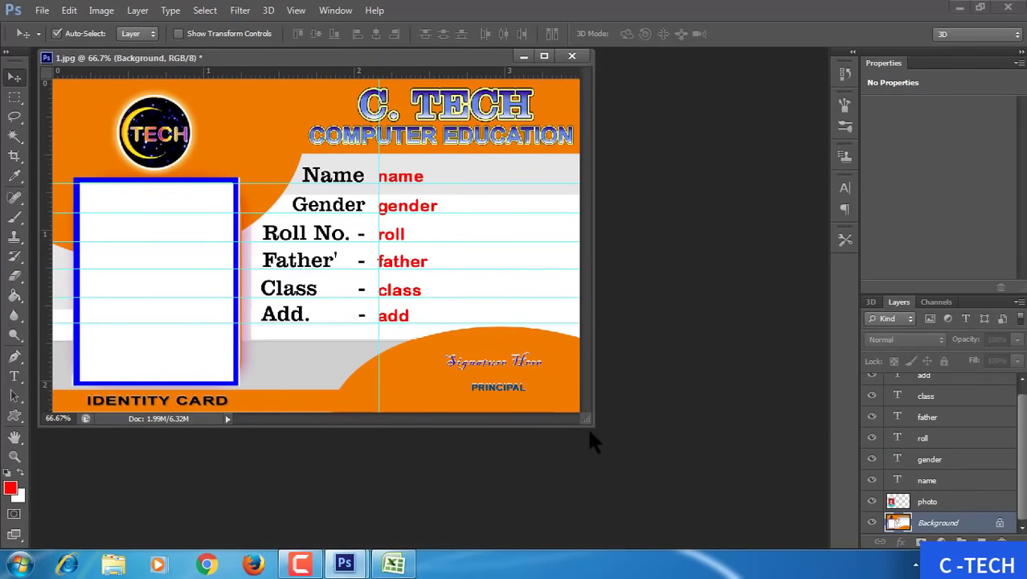
pyautogui.moveTo(586, 426); pyautogui.dragTo(728, 475)
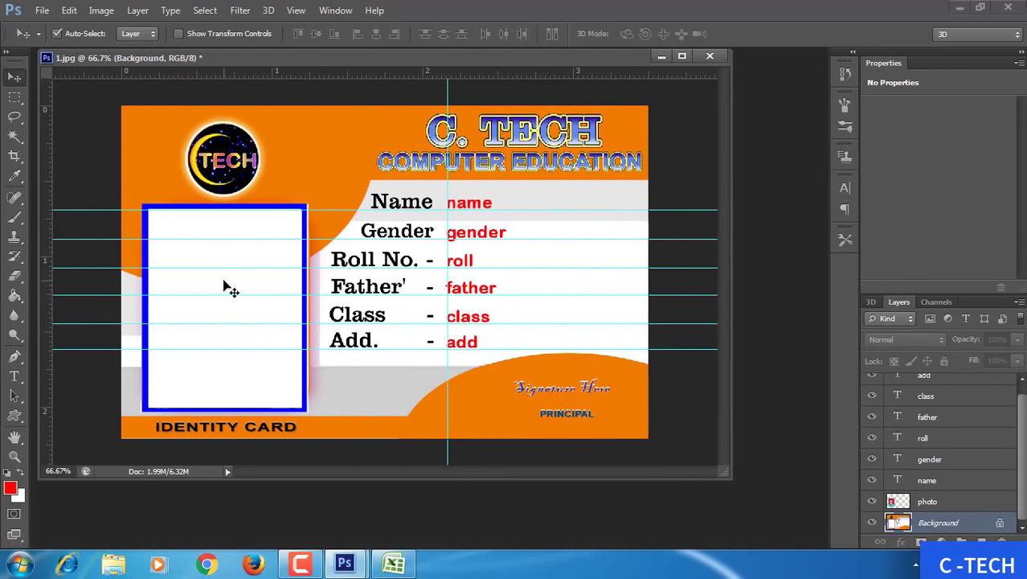
# Step: Export Data Sets as Files into a new Desktop folder named 444444444
pyautogui.click(42, 9)
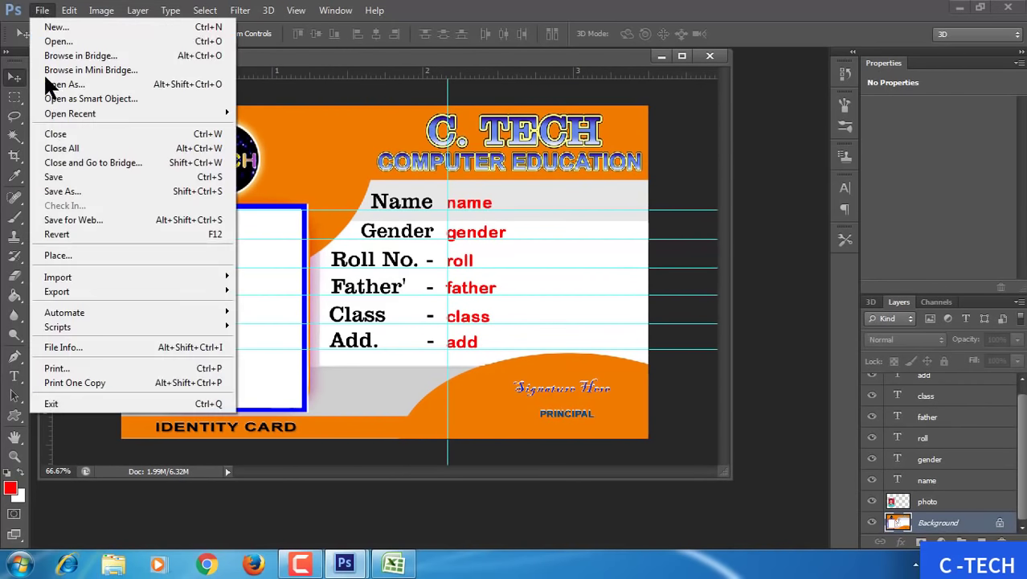
pyautogui.moveTo(57, 291)
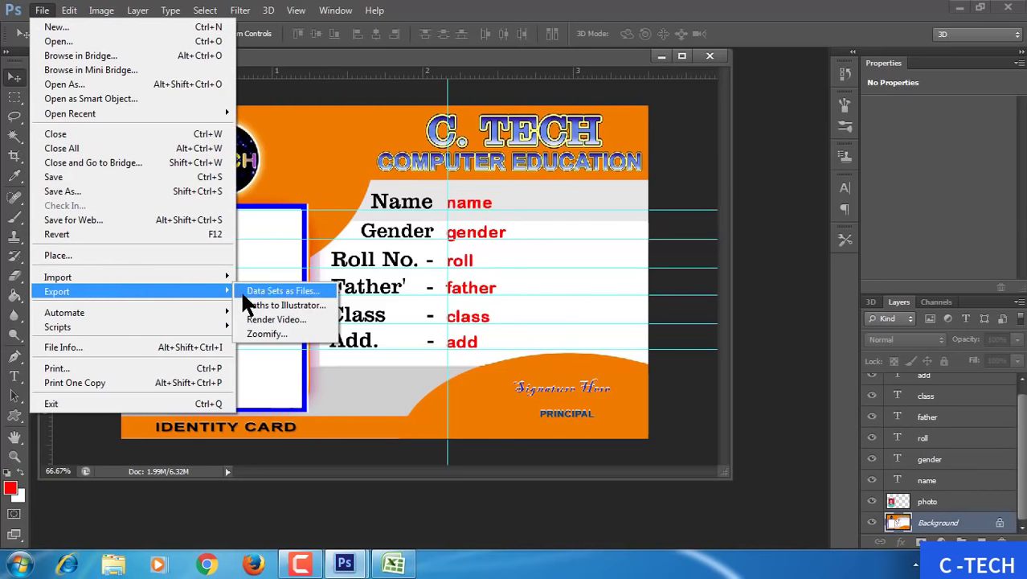
pyautogui.click(288, 290)
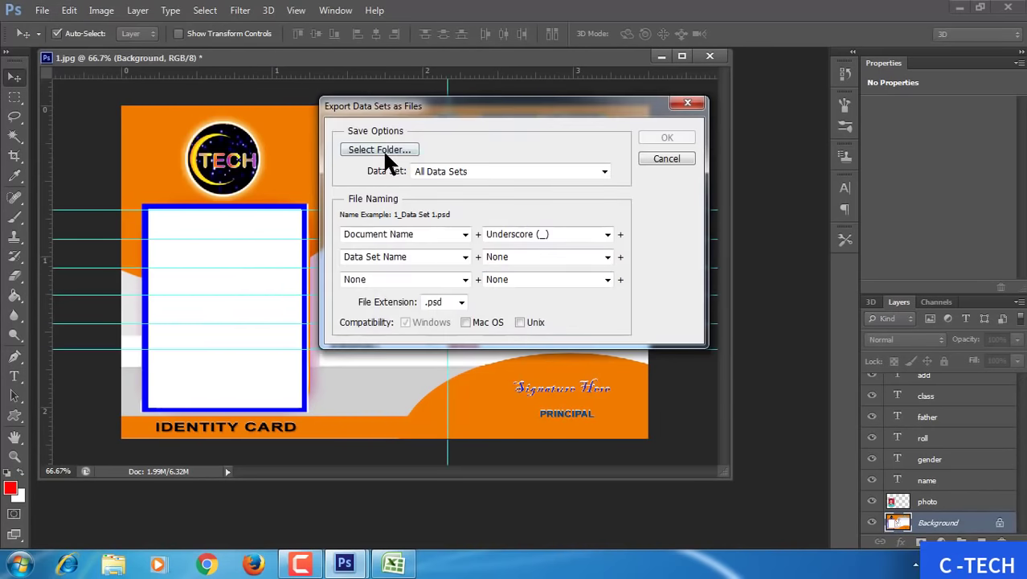
pyautogui.click(384, 151)
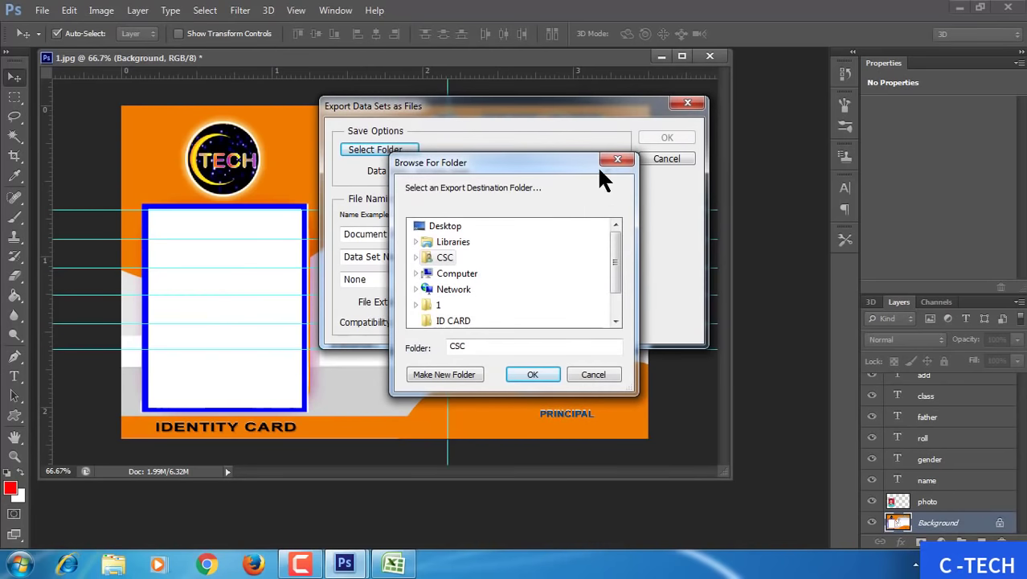
pyautogui.click(443, 229)
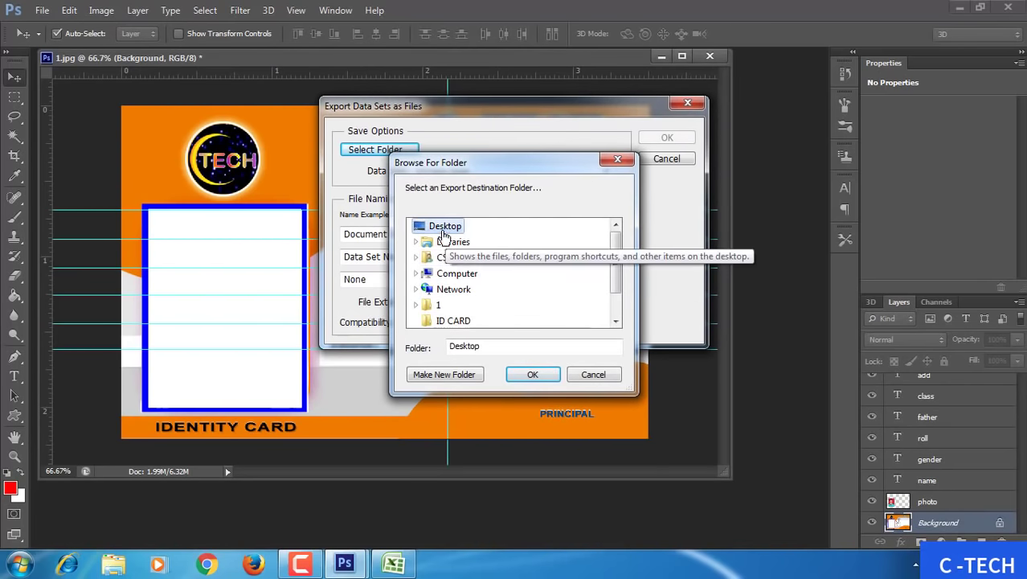
pyautogui.click(444, 371)
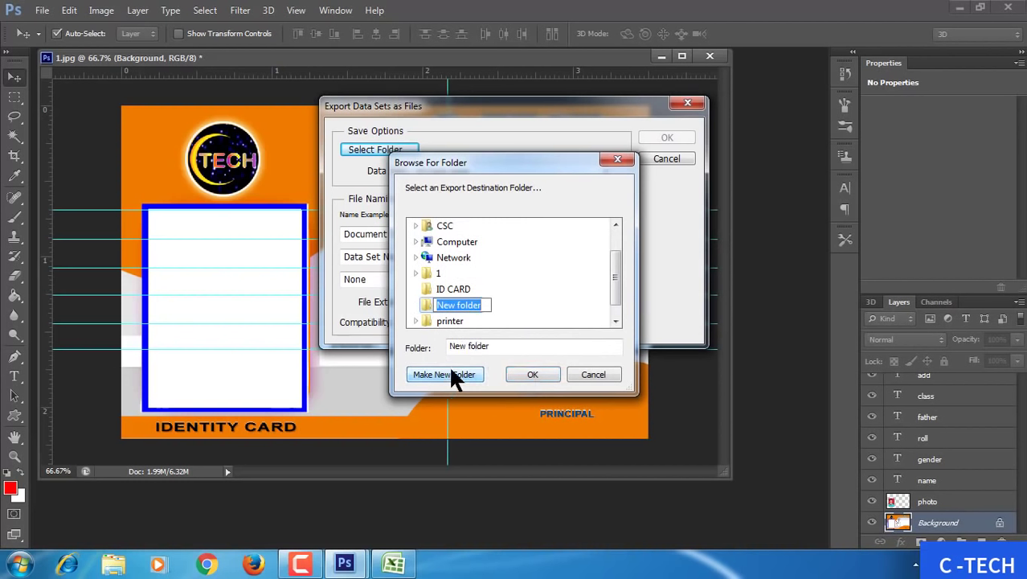
pyautogui.write('444444444')
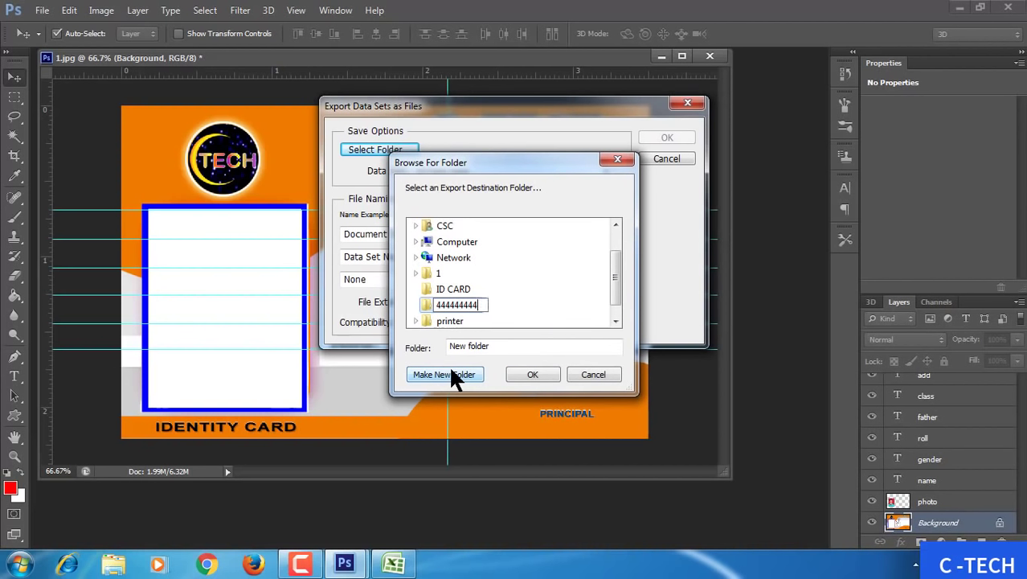
pyautogui.press('Return')
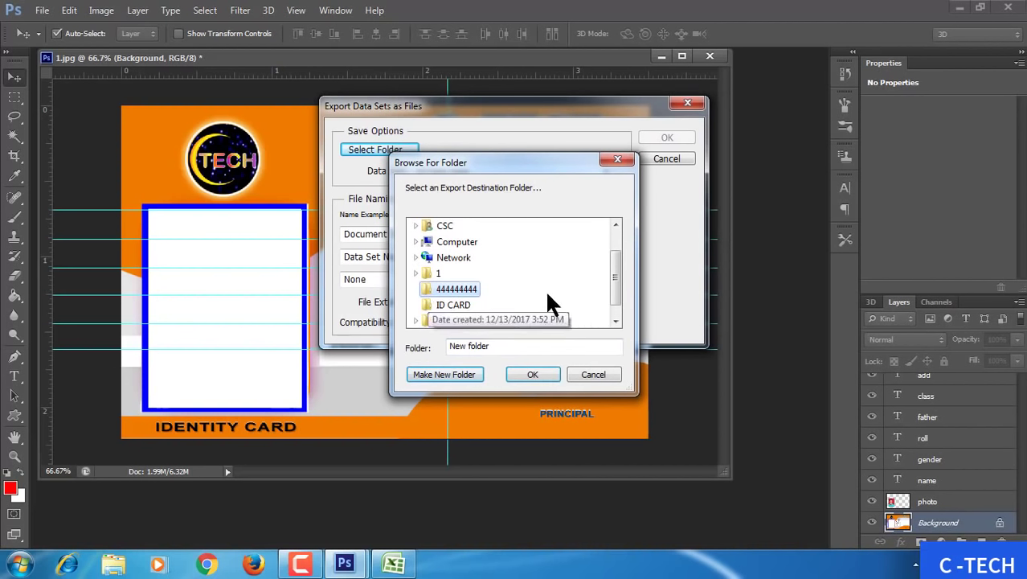
pyautogui.click(538, 372)
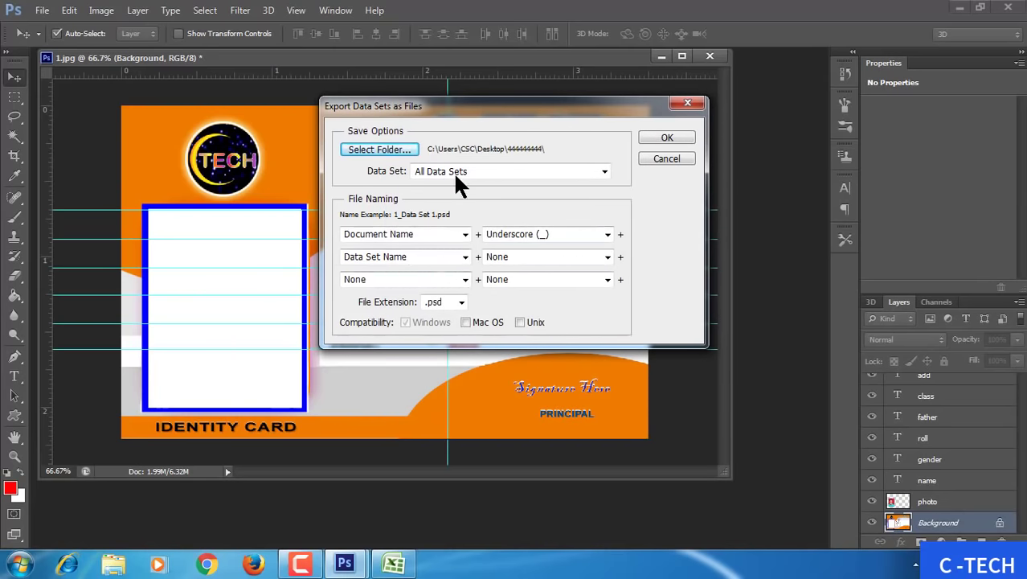
pyautogui.click(666, 138)
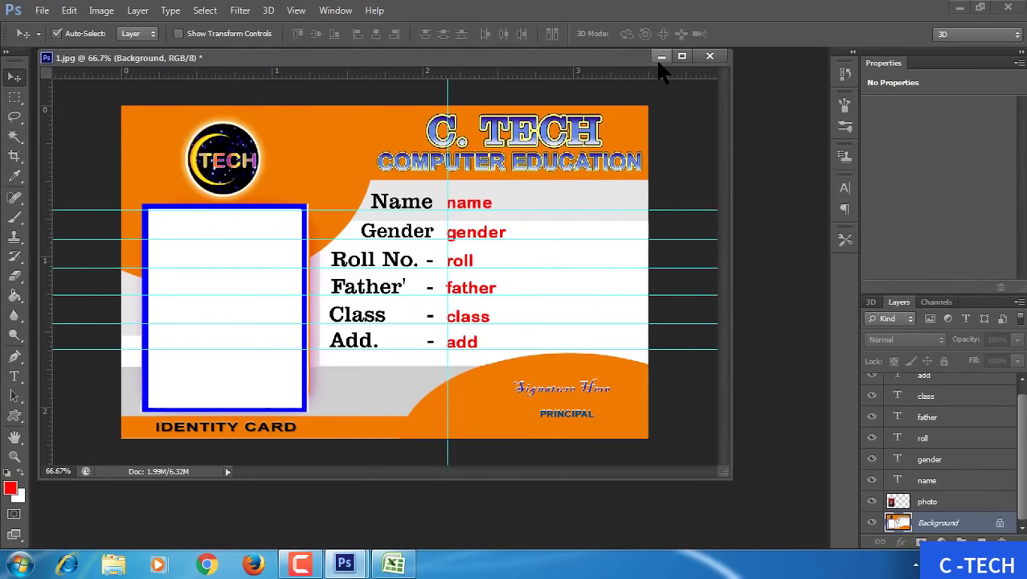
# Step: Open the 444444444 Desktop folder, refresh it to see the 20 PSD cards, then close it
pyautogui.click(960, 8)
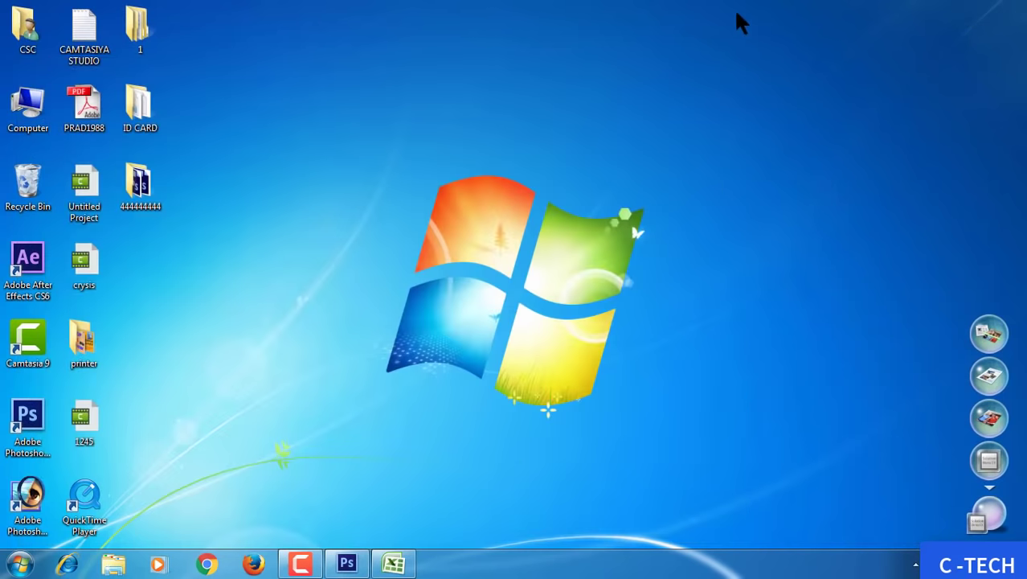
pyautogui.doubleClick(139, 183)
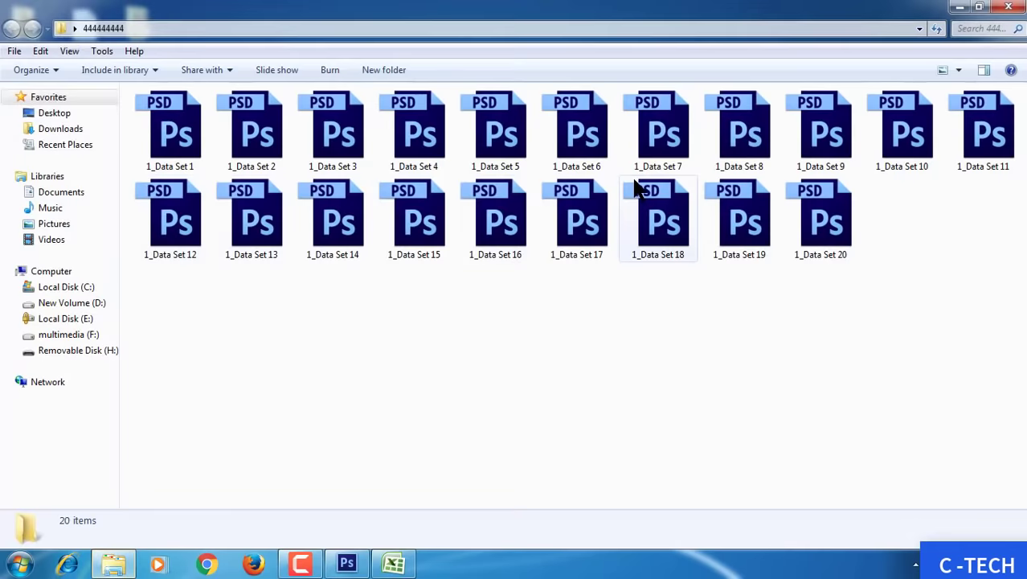
pyautogui.rightClick(659, 309)
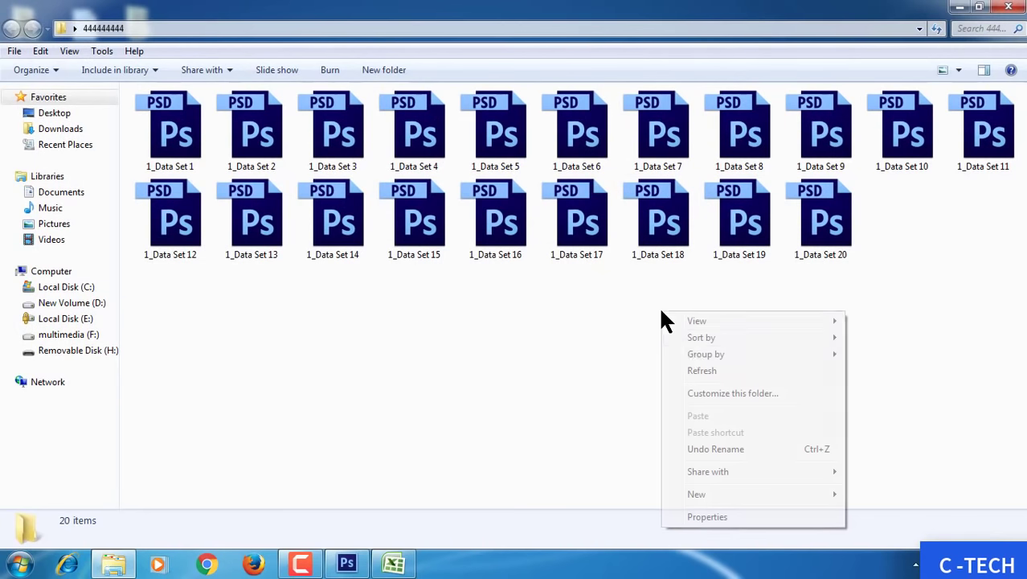
pyautogui.click(707, 369)
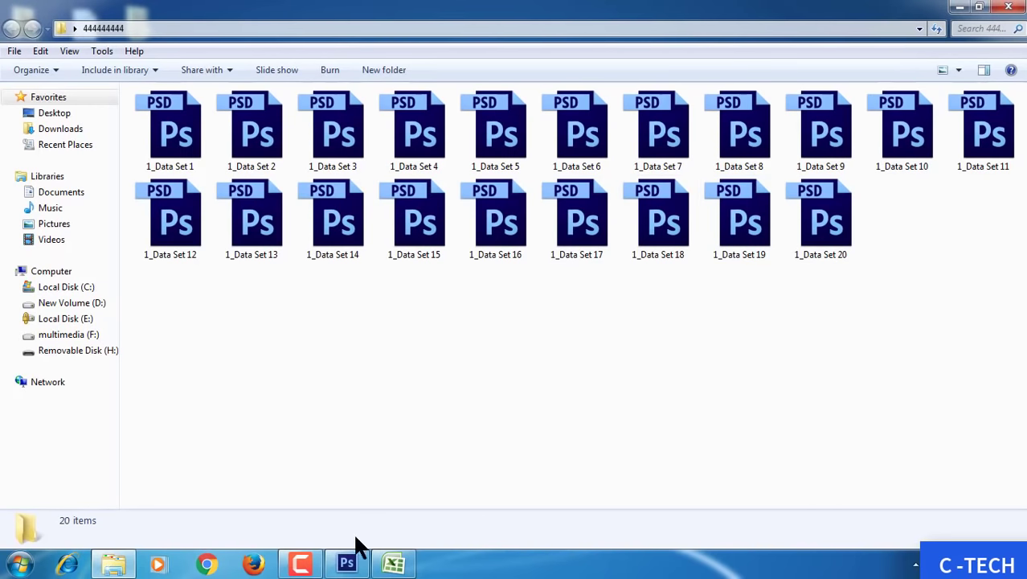
pyautogui.click(1016, 10)
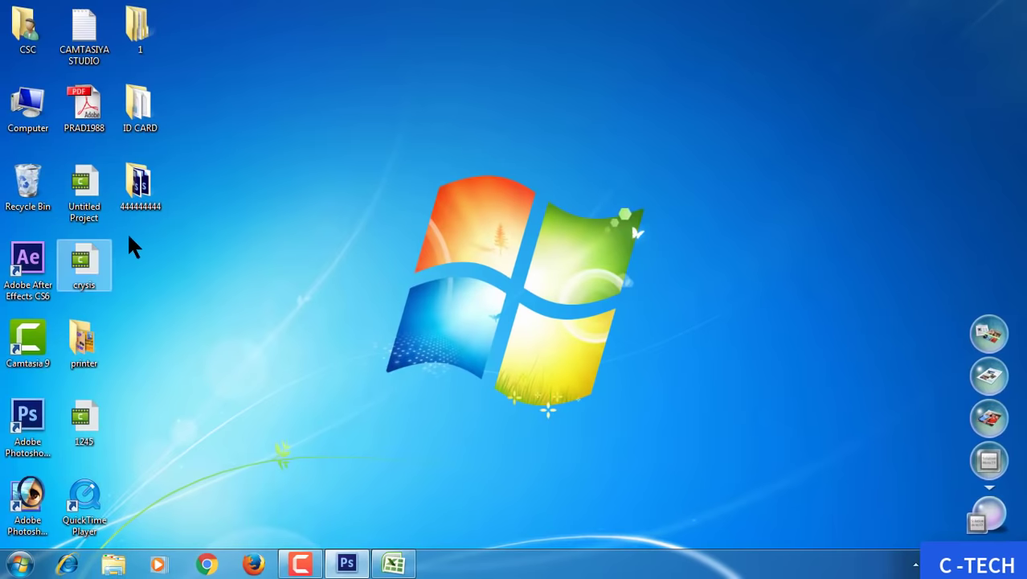
# Step: Quit Photoshop CS6 without saving 1.jpg and start Adobe Photoshop 7.0 from the Start menu
pyautogui.click(346, 562)
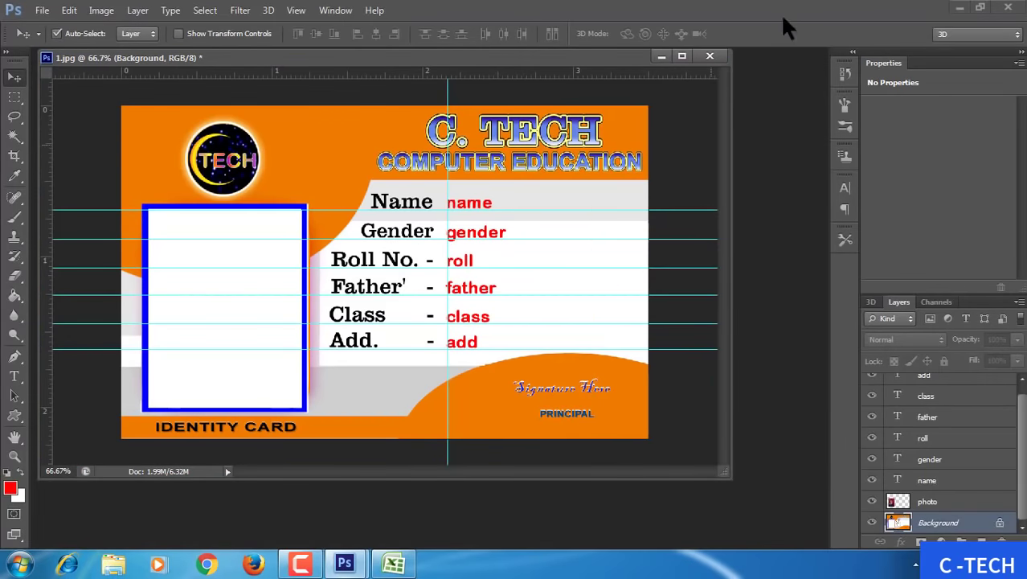
pyautogui.click(1007, 8)
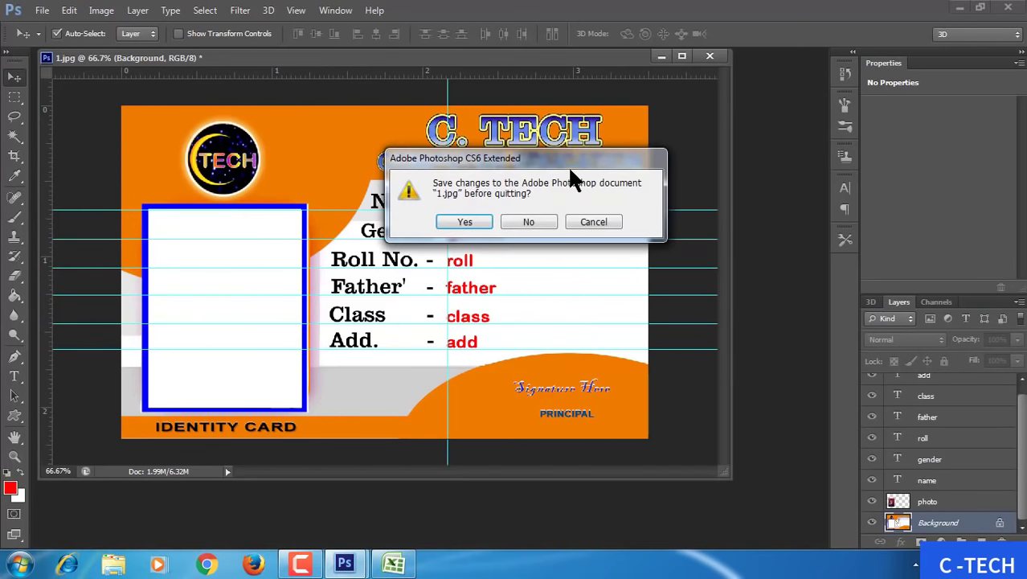
pyautogui.click(540, 222)
pyautogui.press('super')
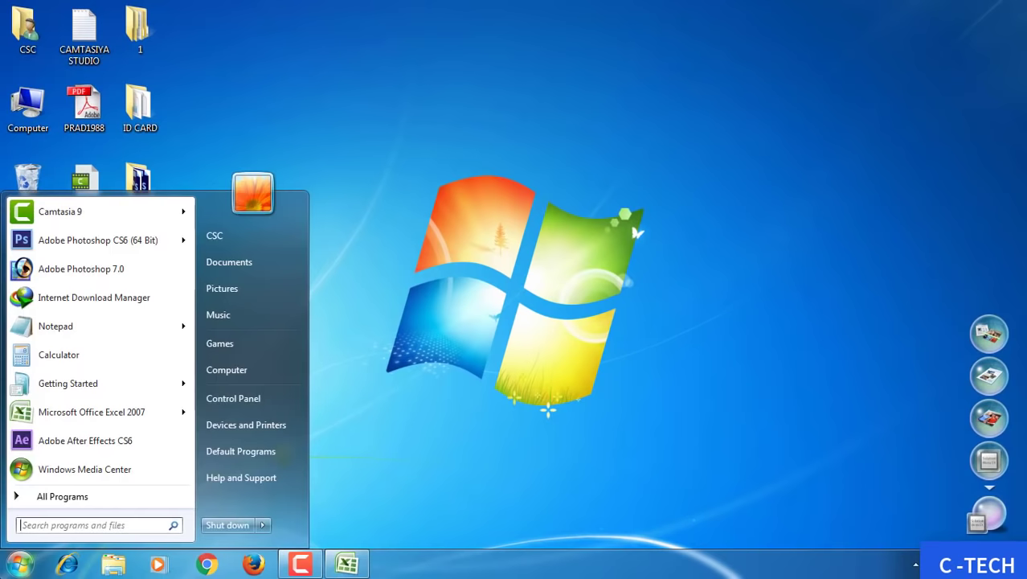
pyautogui.click(89, 265)
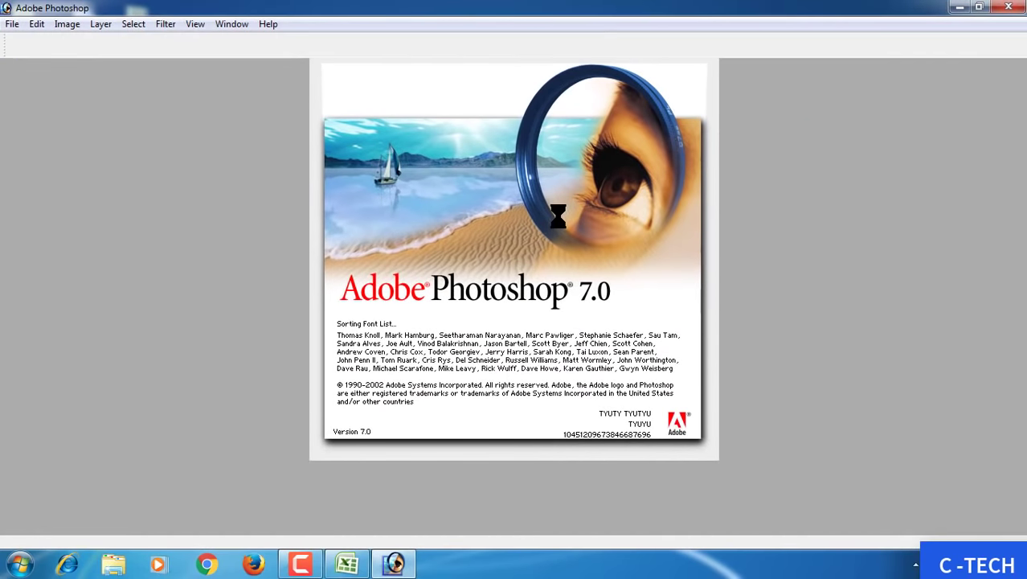
# Step: Open 1_Data Set 5 to 8 from the 444444444 folder, updating text layers only for the first
pyautogui.hotkey('ctrl', 'o')
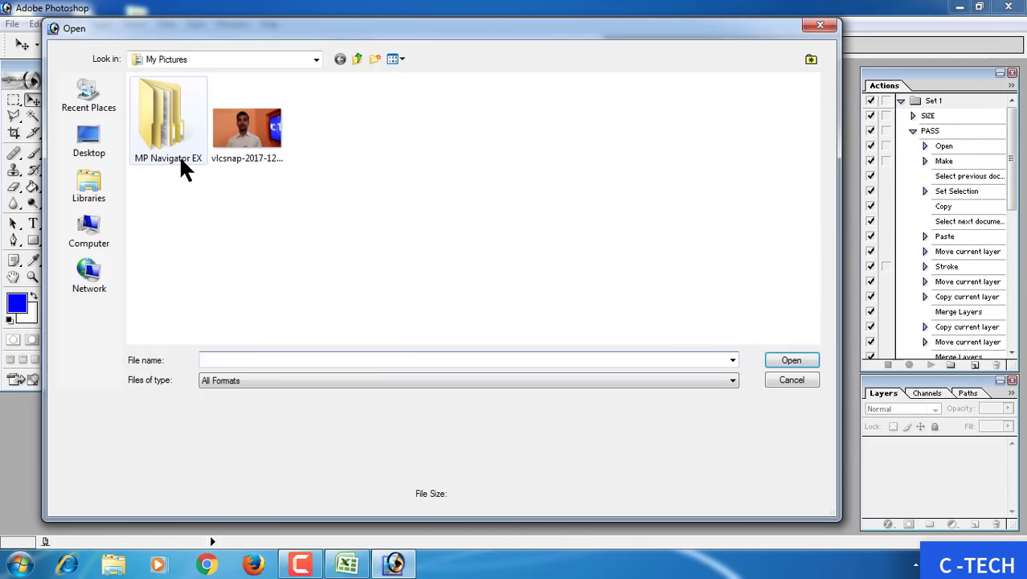
pyautogui.click(97, 142)
pyautogui.doubleClick(358, 141)
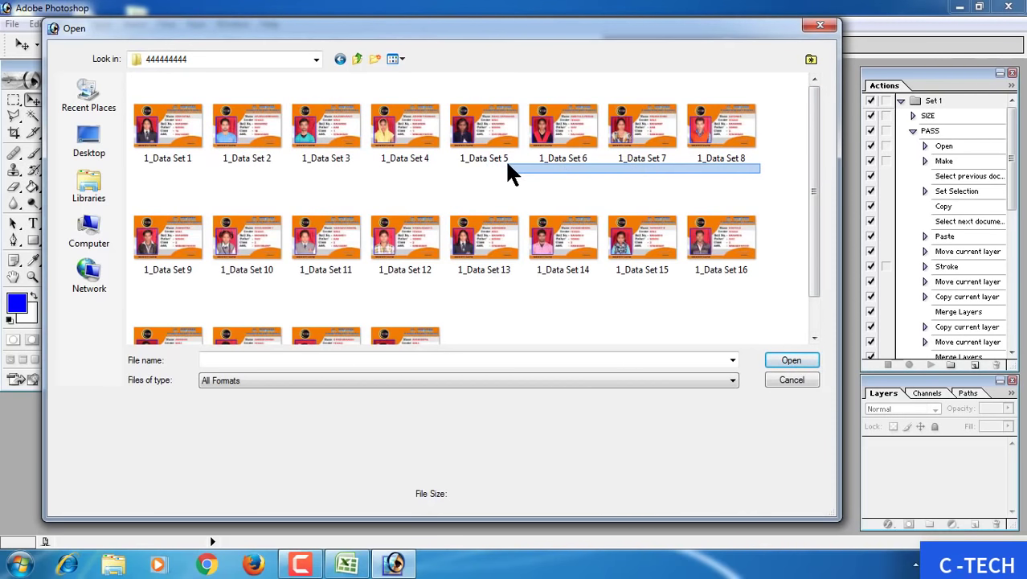
pyautogui.moveTo(760, 171); pyautogui.dragTo(507, 136)
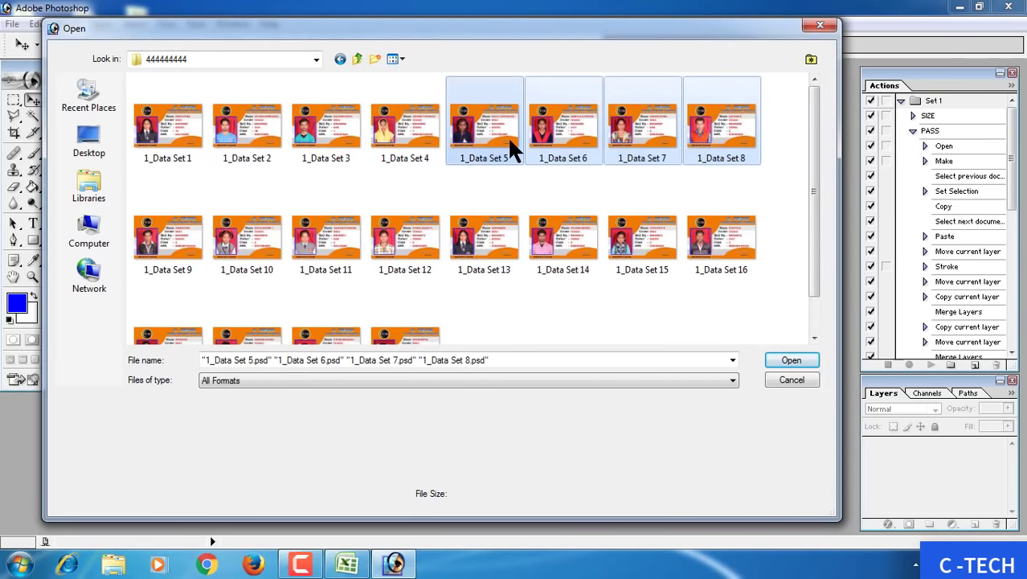
pyautogui.click(781, 360)
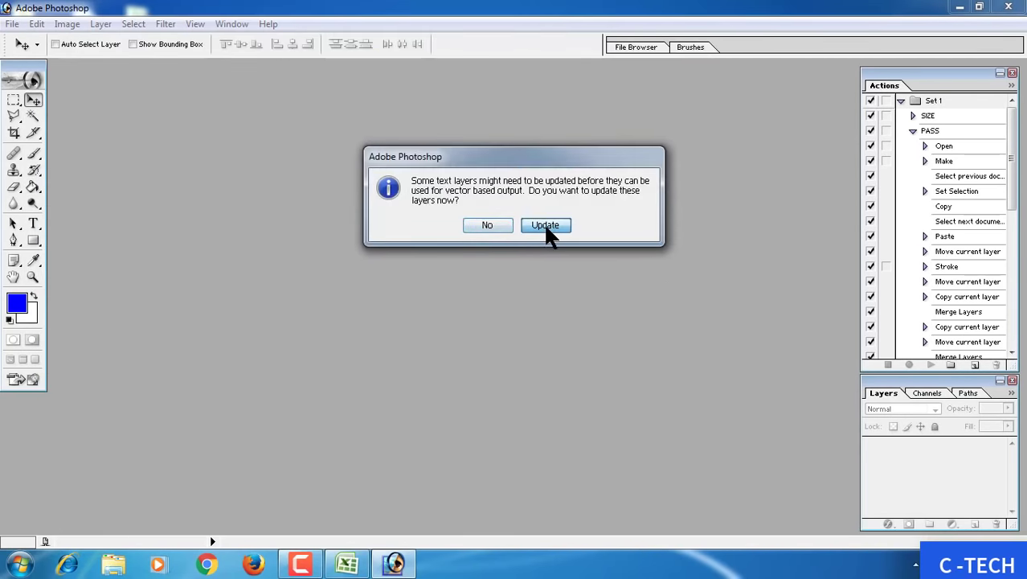
pyautogui.click(468, 224)
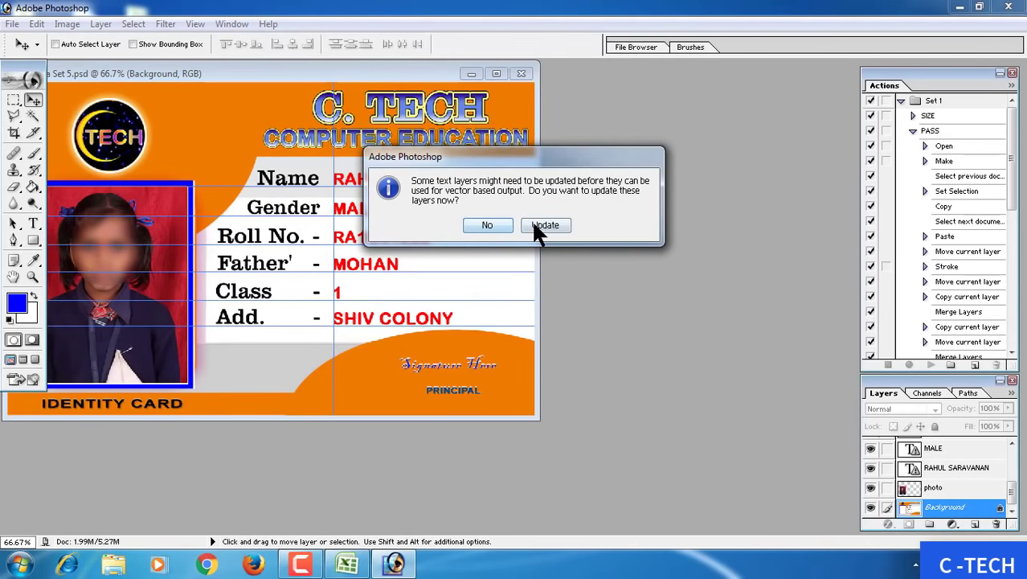
pyautogui.click(488, 225)
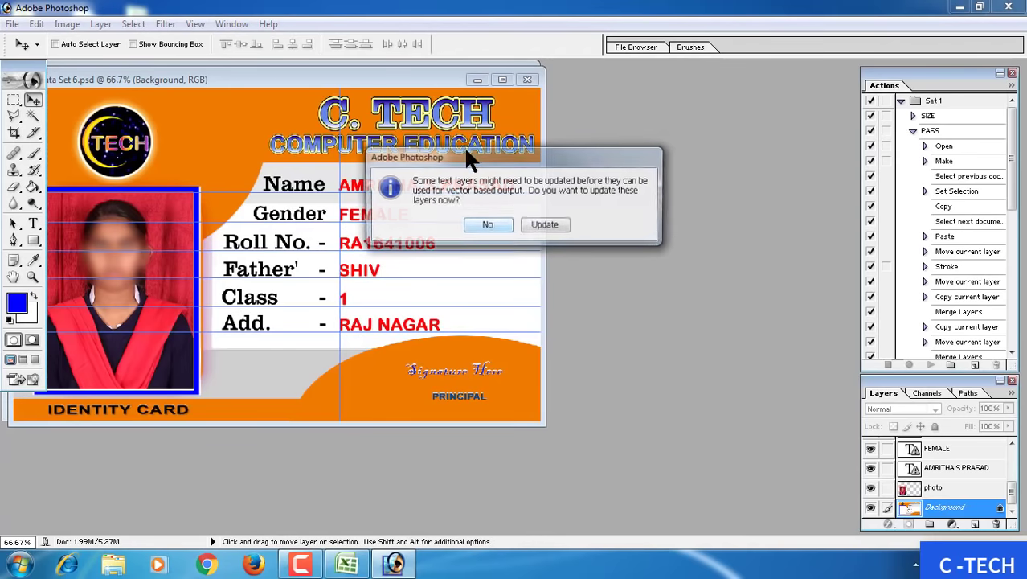
pyautogui.click(491, 225)
pyautogui.click(488, 225)
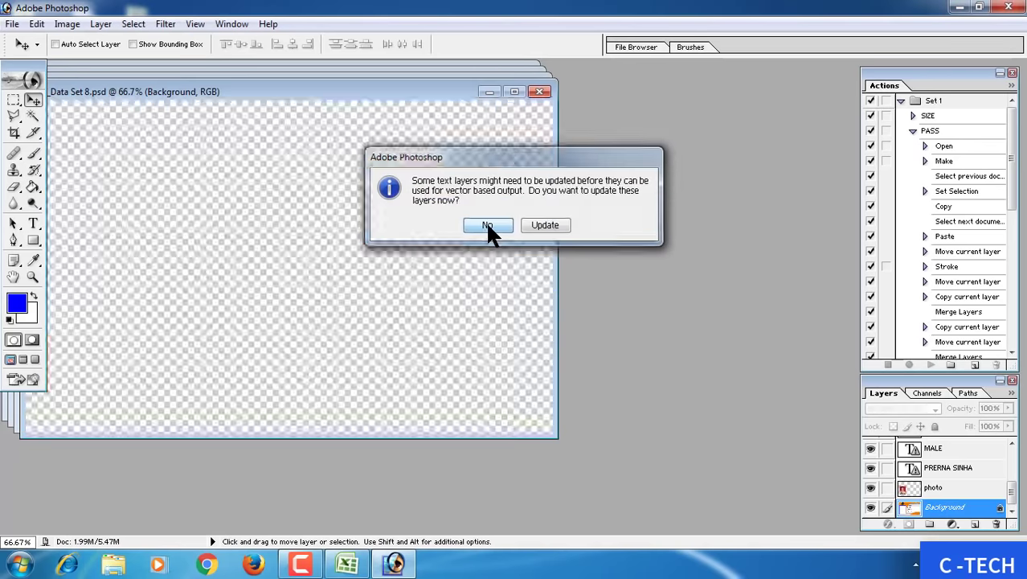
pyautogui.click(486, 225)
# Step: Review the Set 7 and Set 8 cards, close them, and exit Photoshop 7.0
pyautogui.moveTo(385, 86); pyautogui.dragTo(533, 103)
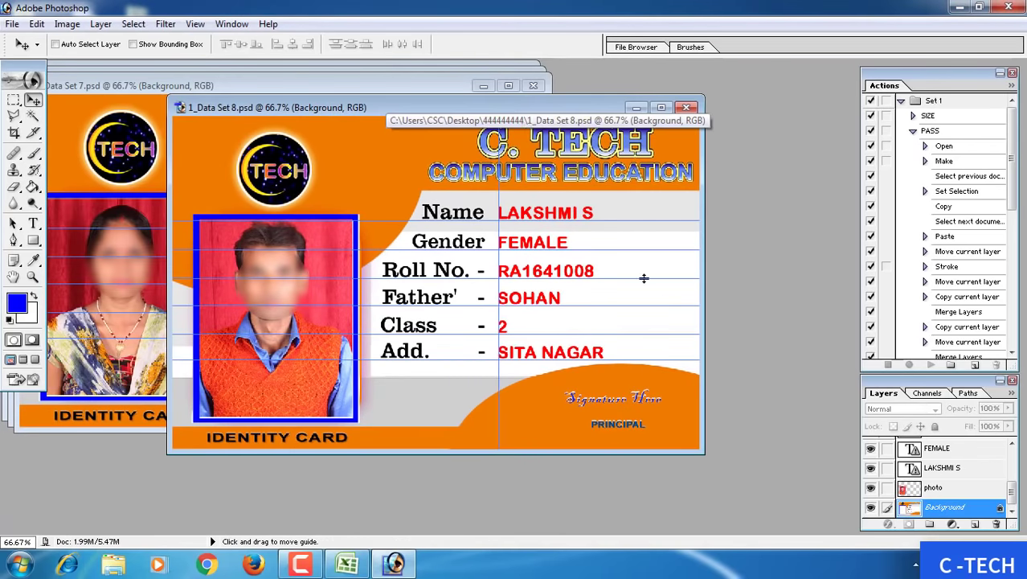
pyautogui.moveTo(702, 452); pyautogui.dragTo(789, 482)
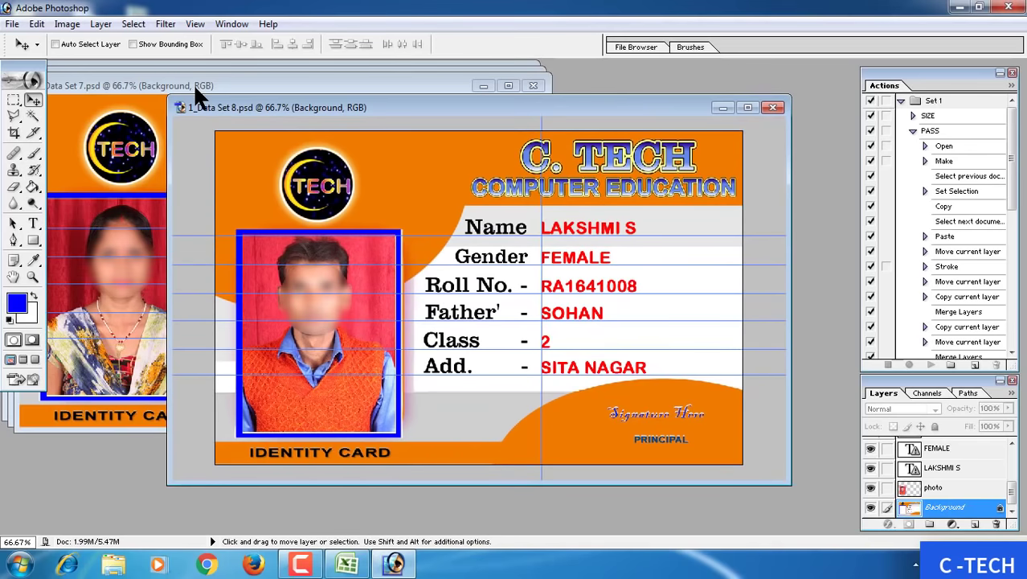
pyautogui.moveTo(197, 85); pyautogui.dragTo(318, 107)
pyautogui.click(773, 107)
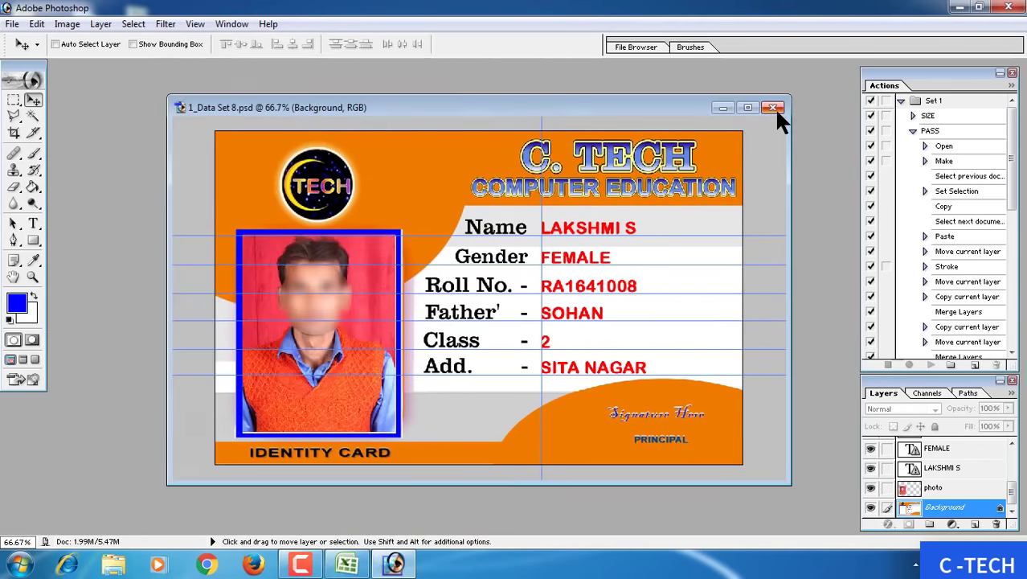
pyautogui.click(774, 108)
pyautogui.click(1007, 8)
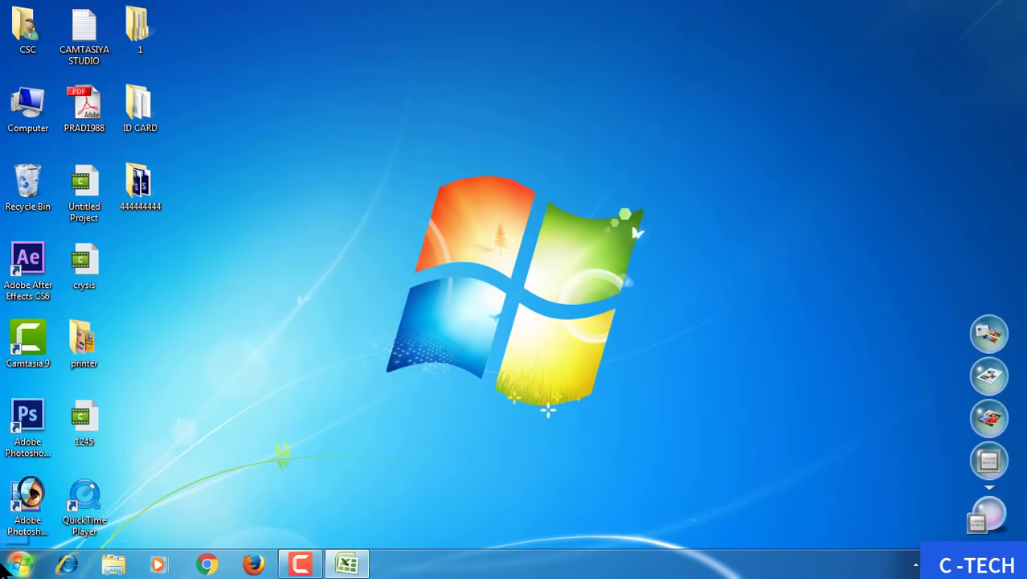
# Step: Relaunch Photoshop CS6, browse the Open dialog to the 444444444 folder, then cancel it
pyautogui.doubleClick(24, 426)
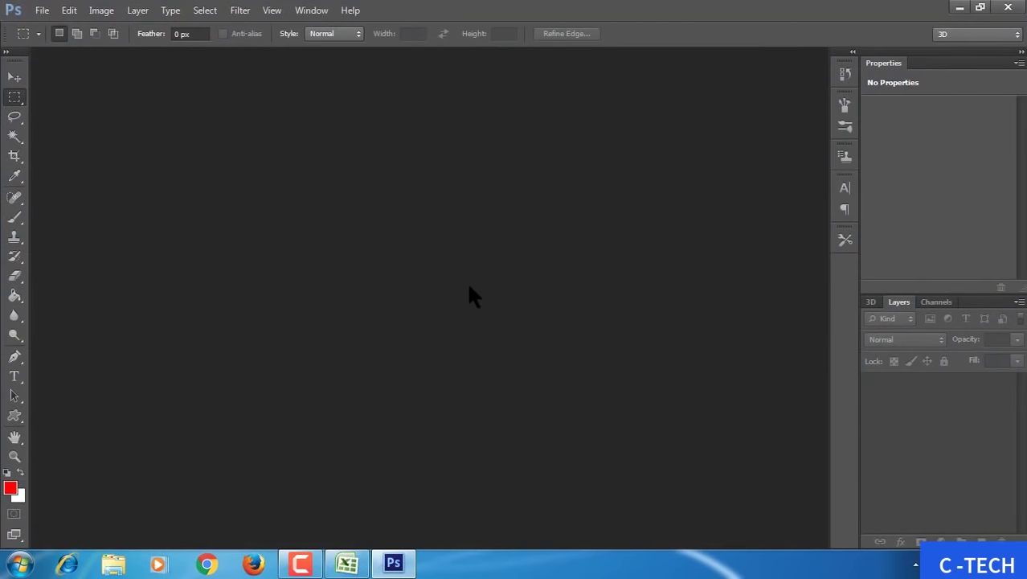
pyautogui.doubleClick(467, 281)
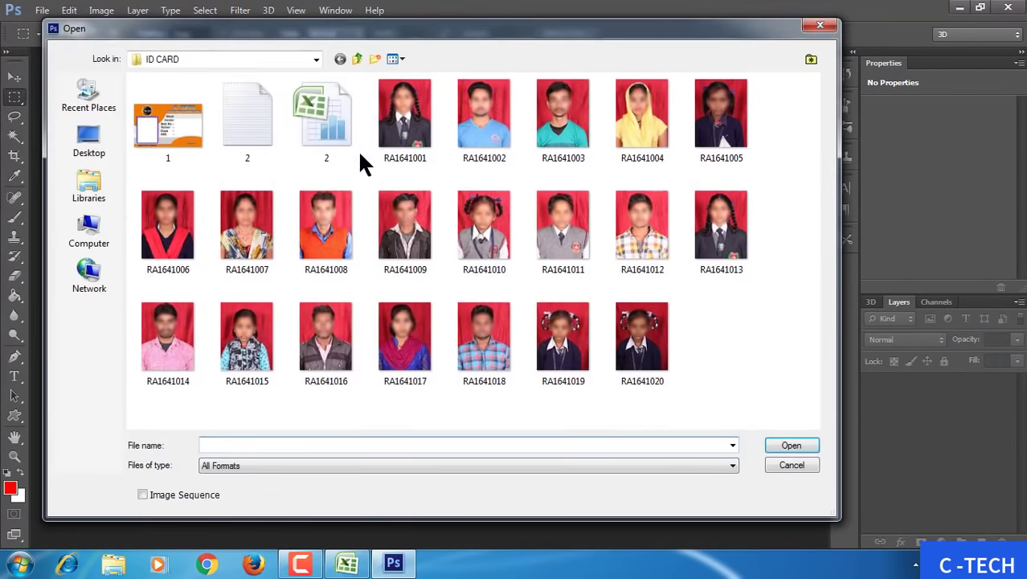
pyautogui.click(358, 60)
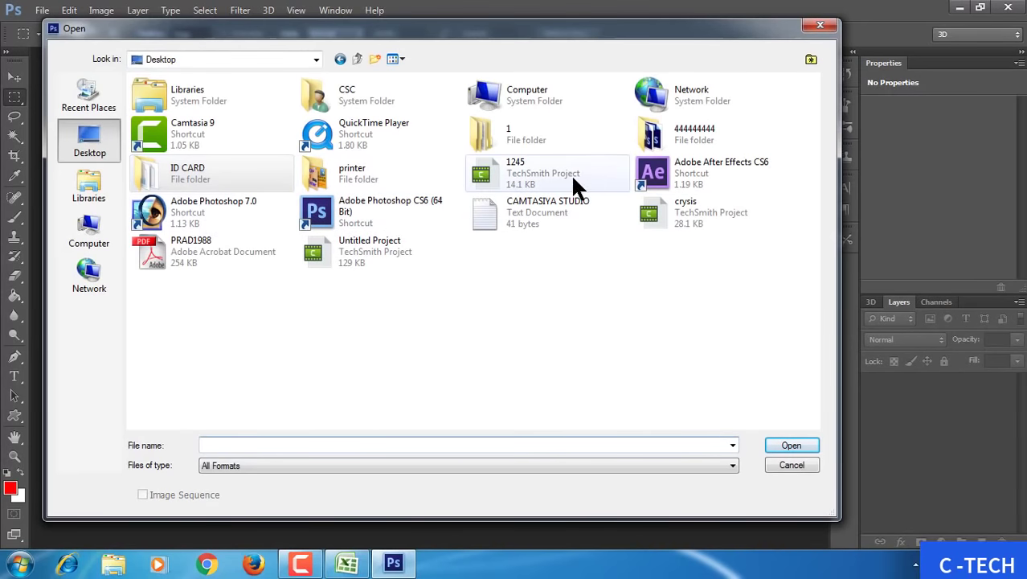
pyautogui.doubleClick(730, 134)
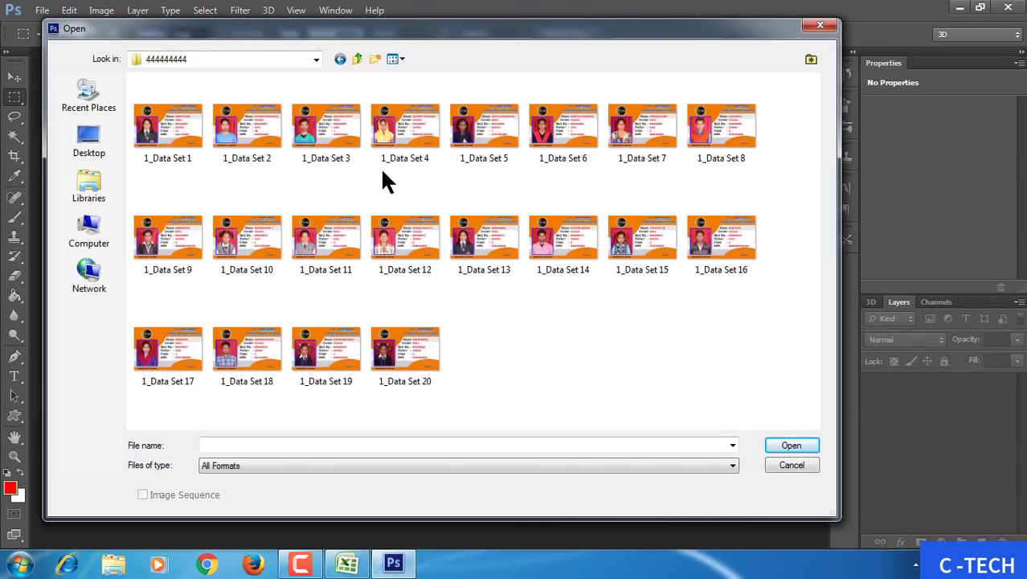
pyautogui.click(819, 26)
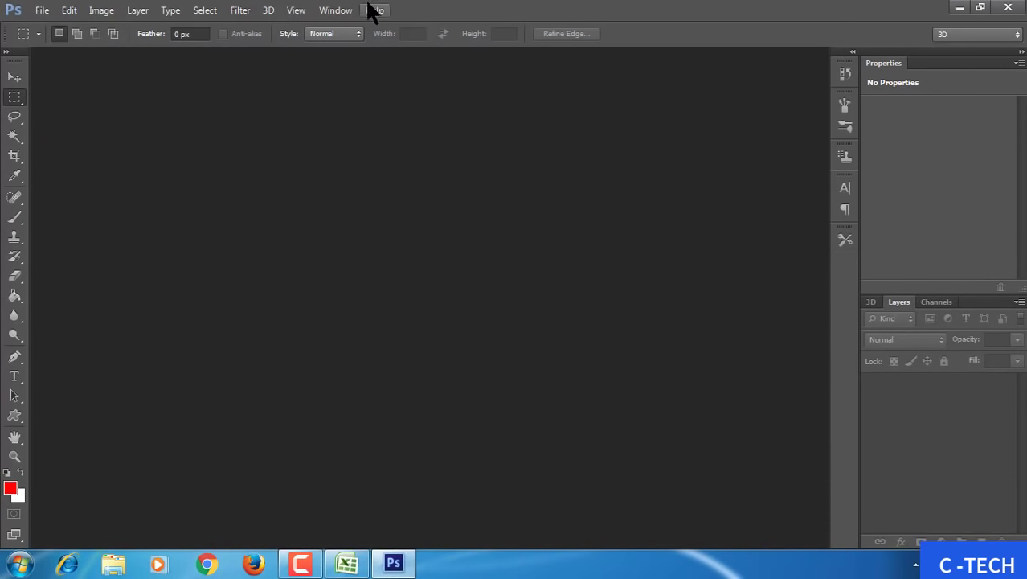
# Step: In the Actions panel, create a new action named 'jpg' with shortcut F9 and start recording
pyautogui.click(335, 10)
pyautogui.click(400, 108)
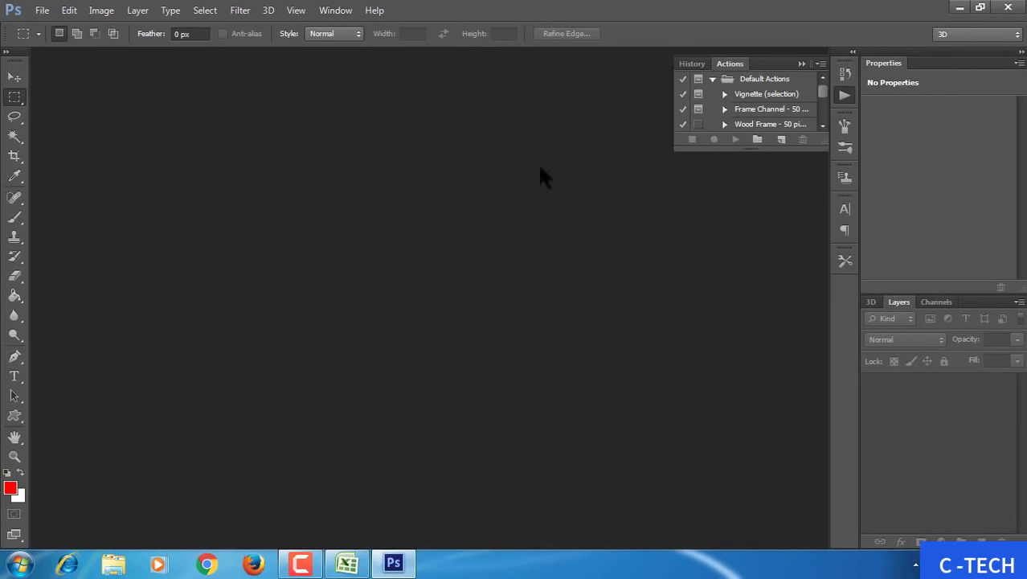
pyautogui.click(781, 141)
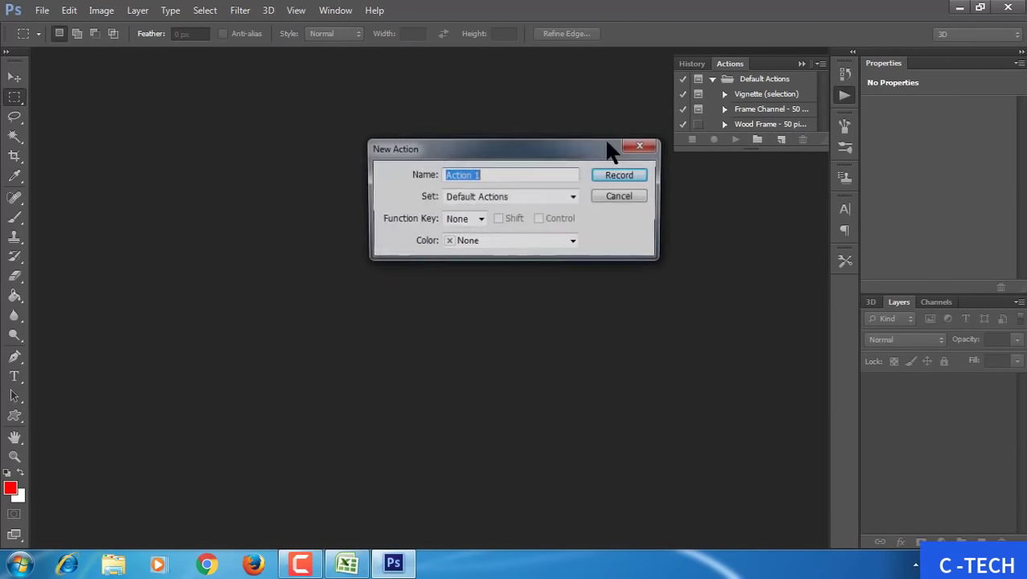
pyautogui.write('jp')
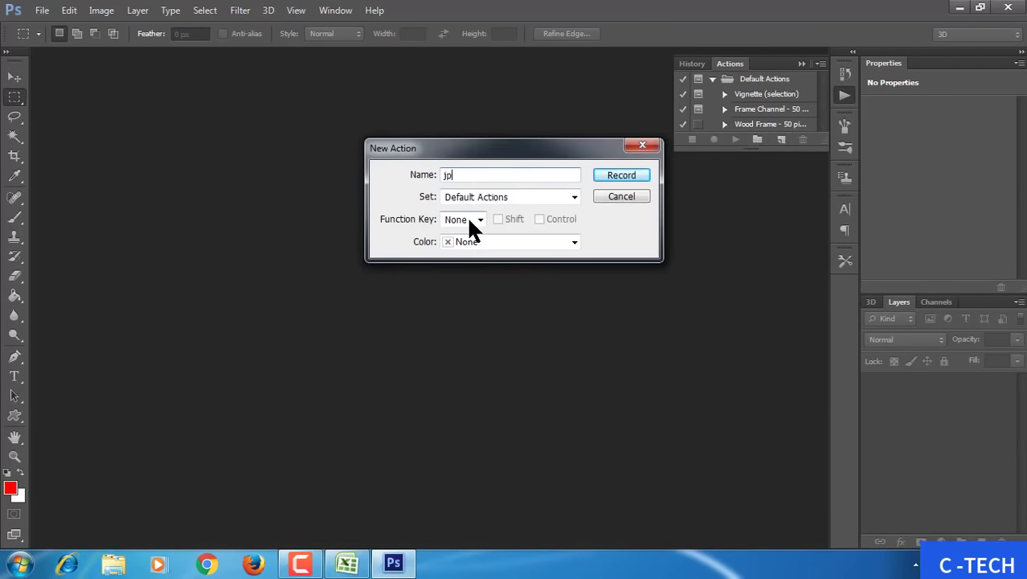
pyautogui.write('g')
pyautogui.click(474, 219)
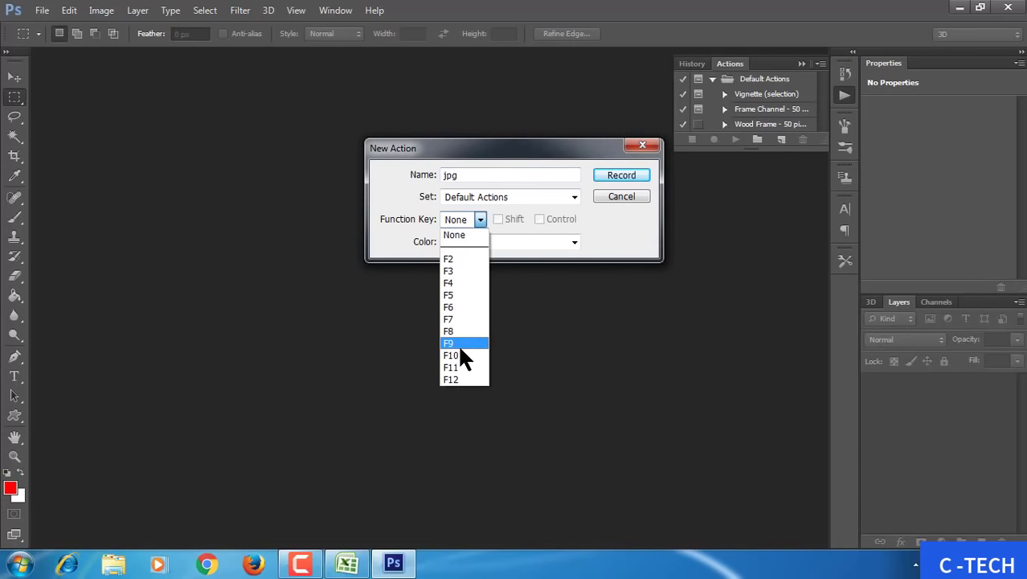
pyautogui.click(457, 339)
pyautogui.click(620, 175)
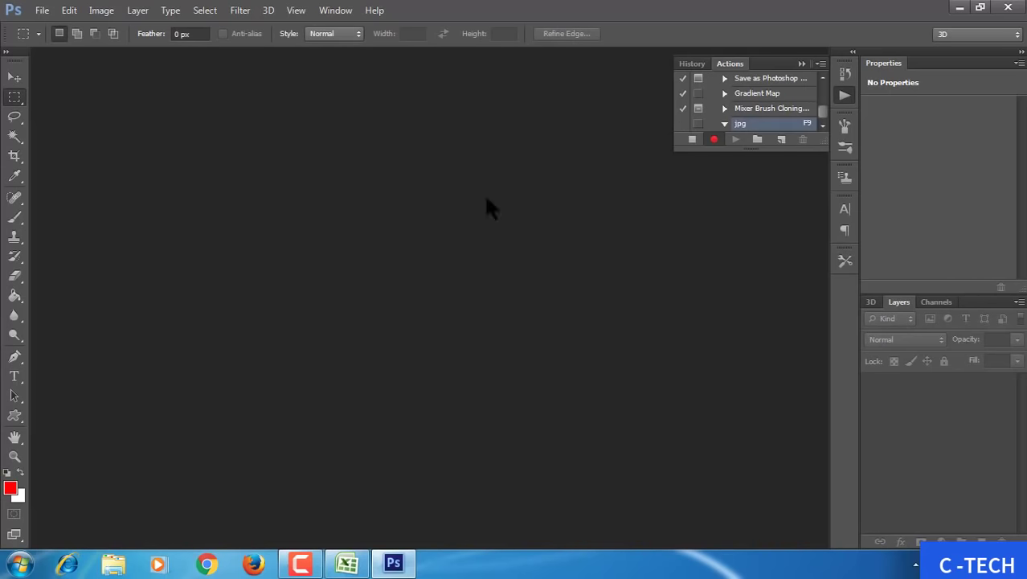
# Step: Open the 1_Data Set 1 card from the 444444444 Desktop folder
pyautogui.hotkey('ctrl', 'o')
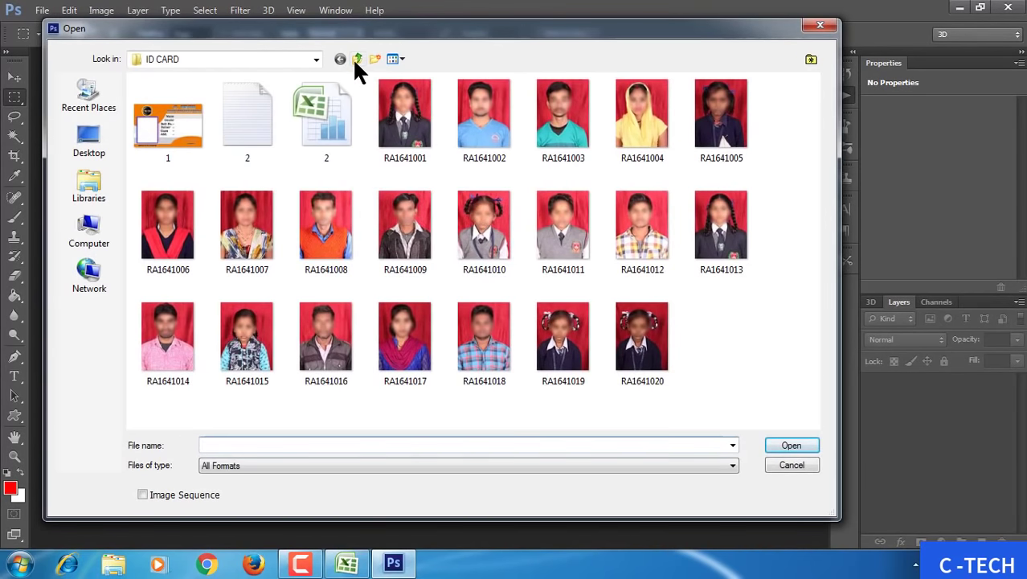
pyautogui.click(356, 58)
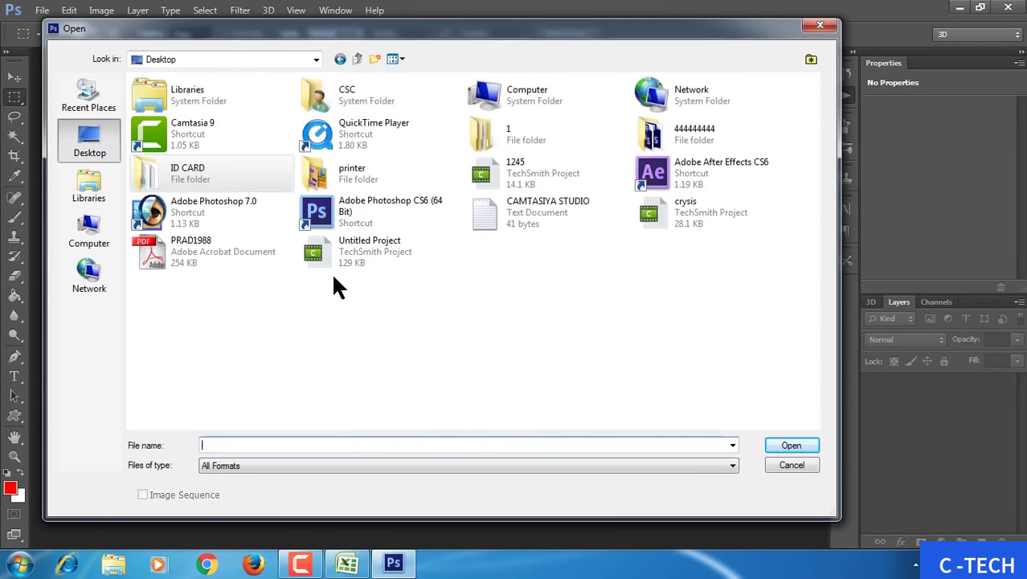
pyautogui.doubleClick(651, 133)
pyautogui.click(199, 117)
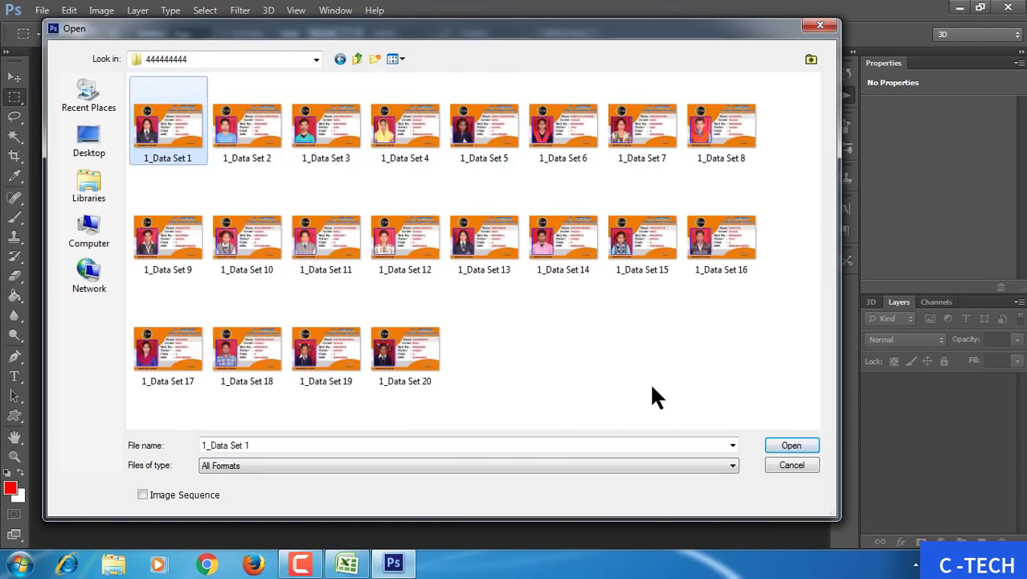
pyautogui.click(802, 445)
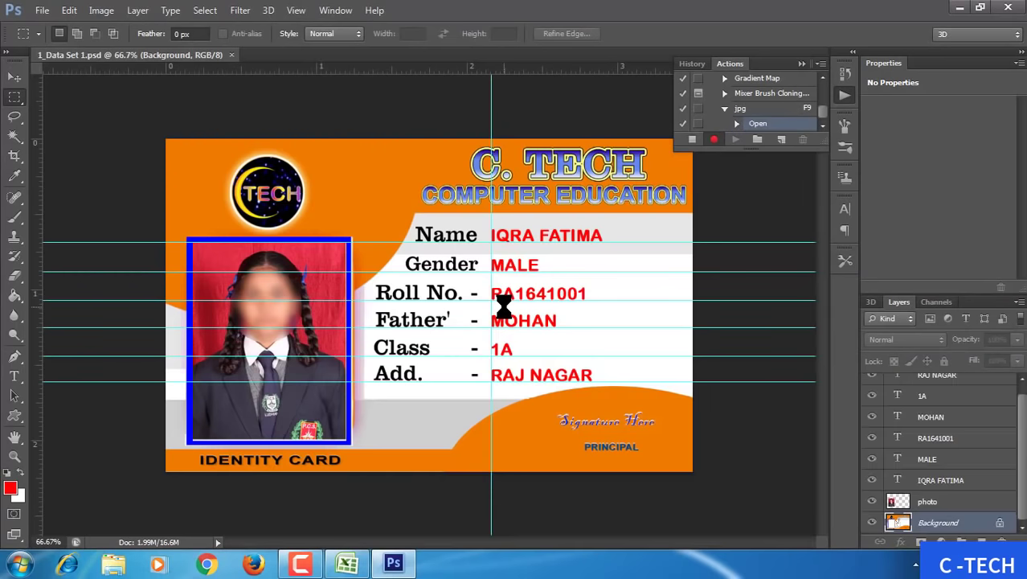
# Step: Save the card as a copy in a new Desktop folder, close it, and stop recording
pyautogui.hotkey('ctrl', 'shift', 's')
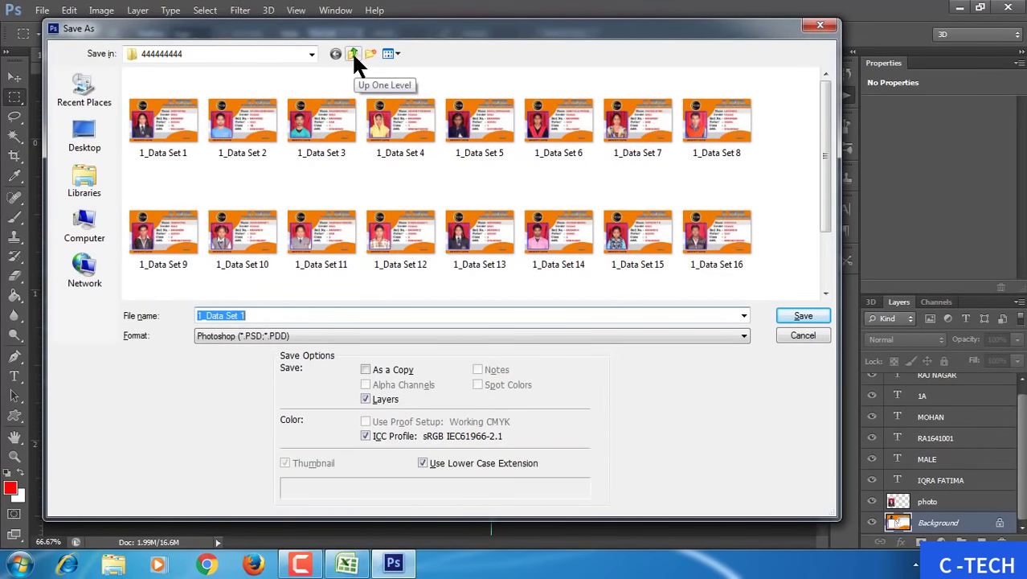
pyautogui.click(353, 55)
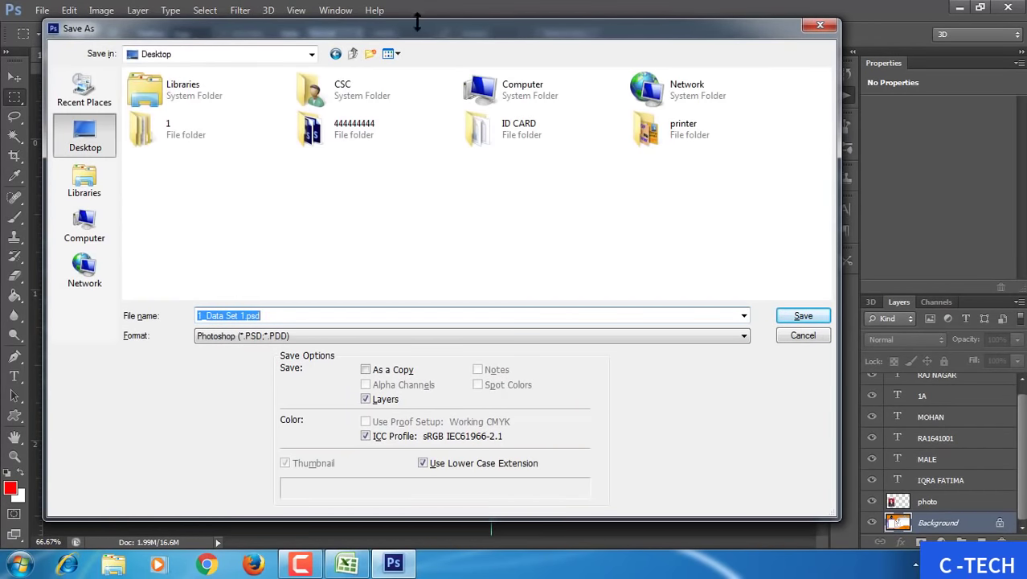
pyautogui.click(372, 53)
pyautogui.click(246, 165)
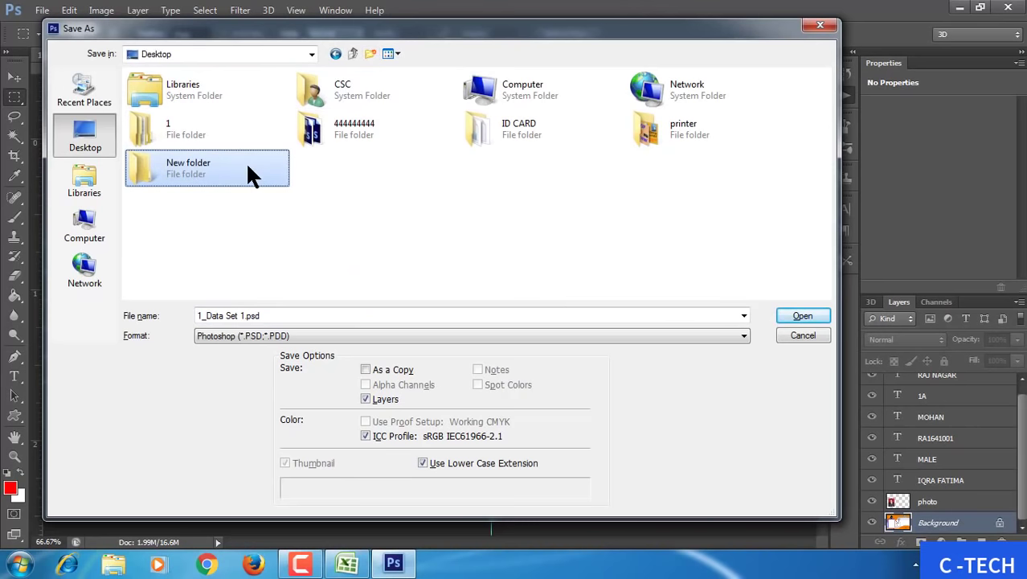
pyautogui.click(807, 315)
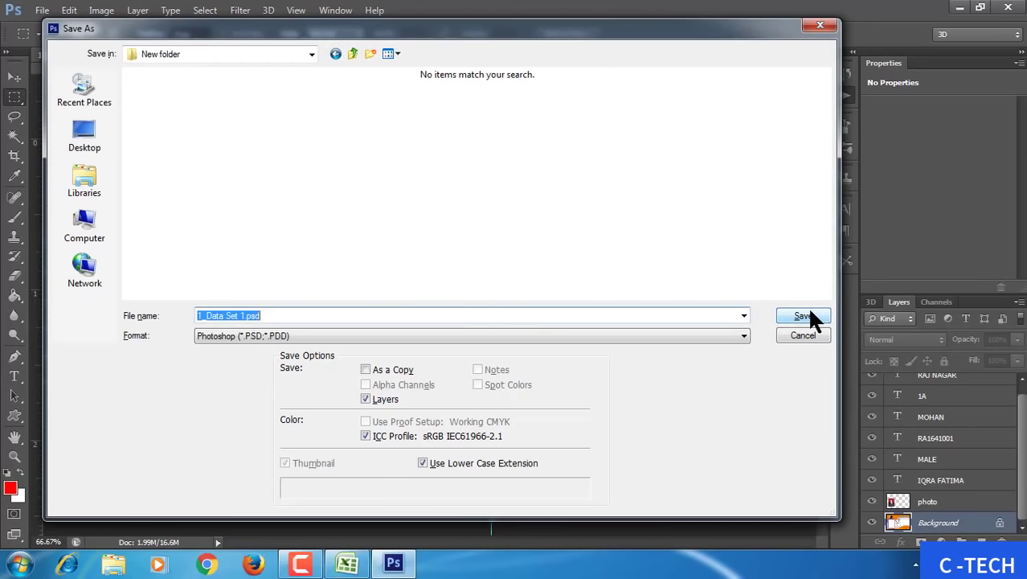
pyautogui.click(808, 315)
pyautogui.click(683, 166)
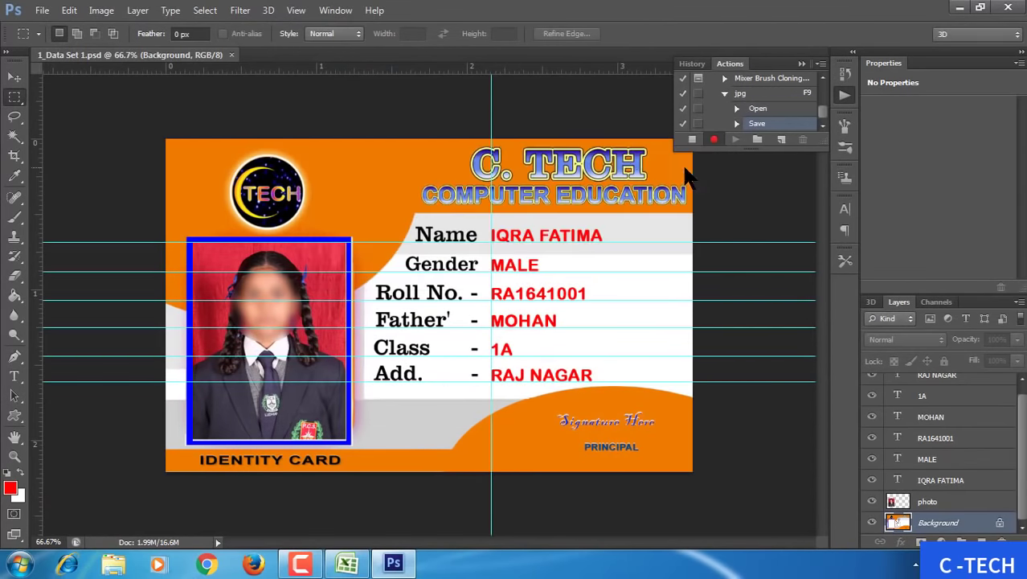
pyautogui.click(230, 55)
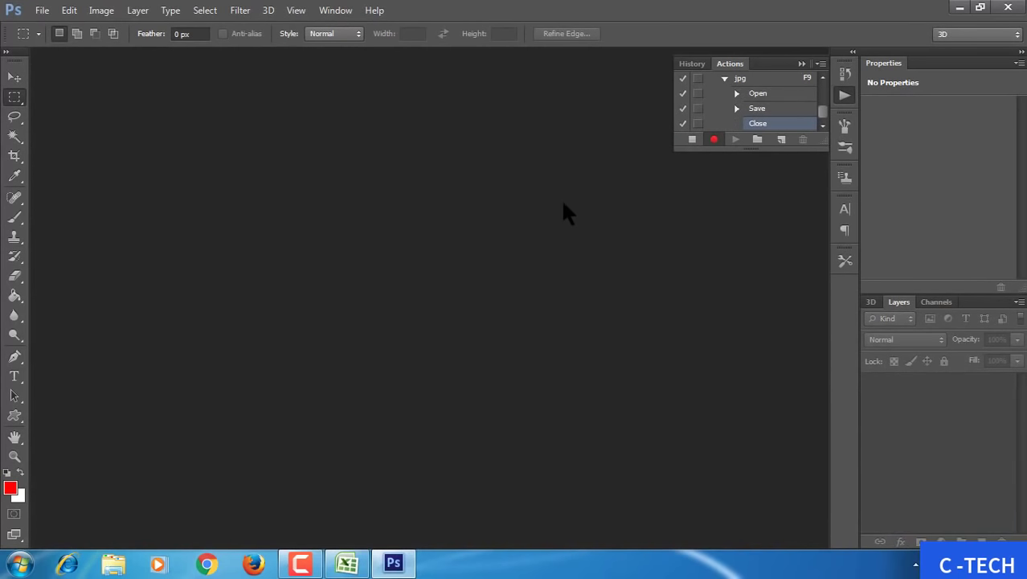
pyautogui.click(691, 139)
# Step: Open File > Automate > Batch and set the source folder to 444444444
pyautogui.click(39, 11)
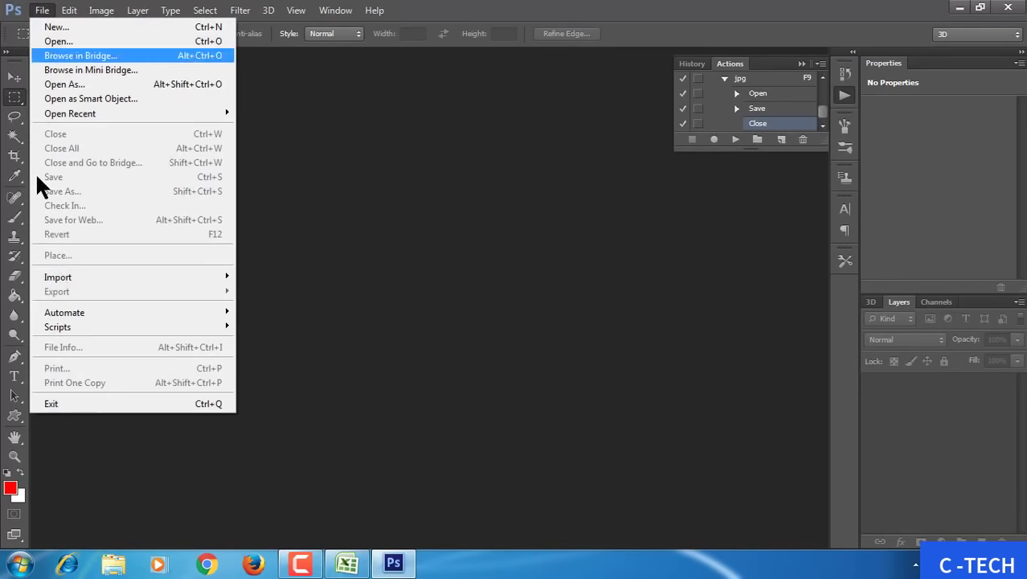
pyautogui.moveTo(65, 313)
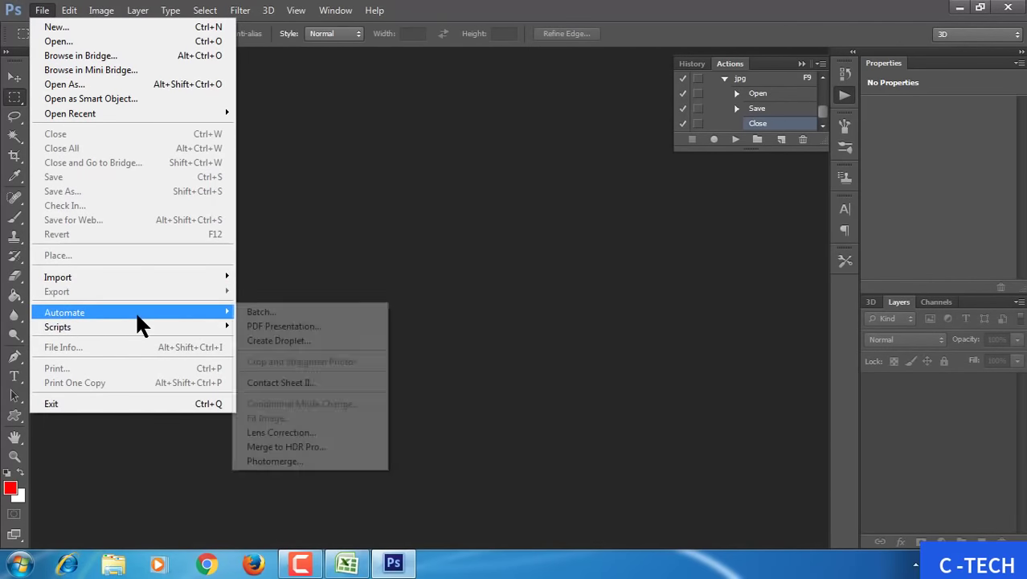
pyautogui.click(266, 314)
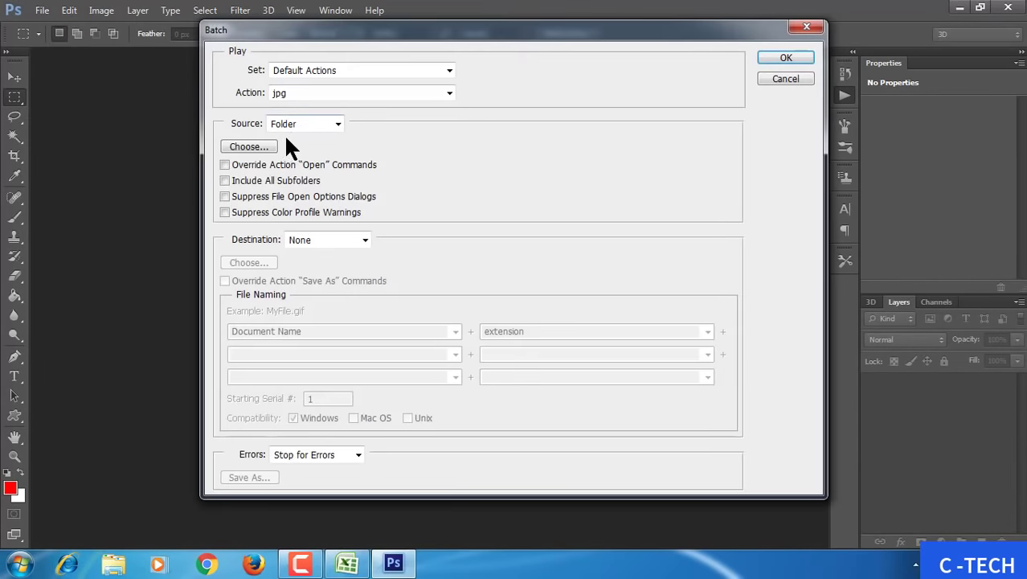
pyautogui.click(335, 127)
pyautogui.click(242, 146)
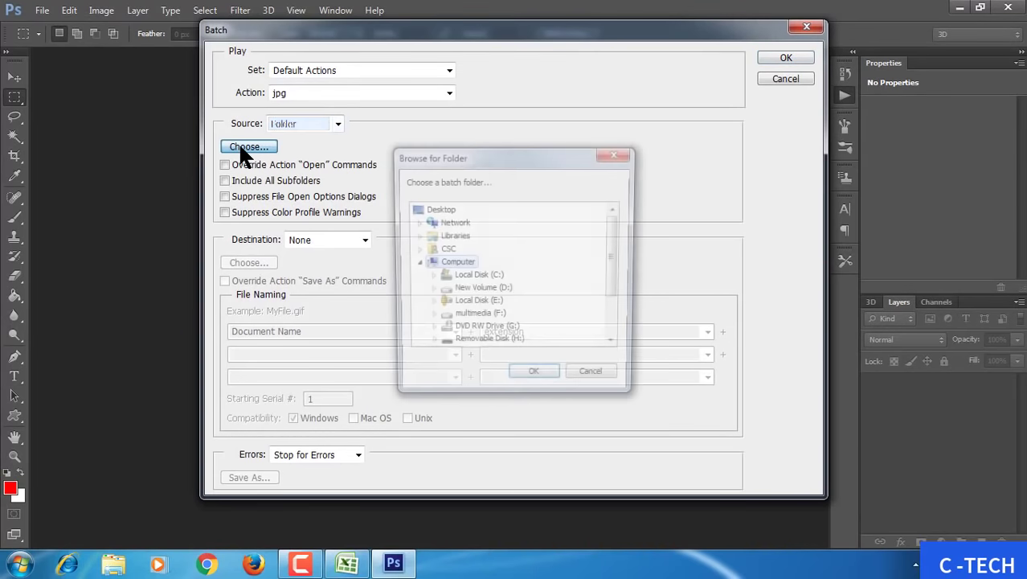
pyautogui.moveTo(609, 241); pyautogui.dragTo(613, 287)
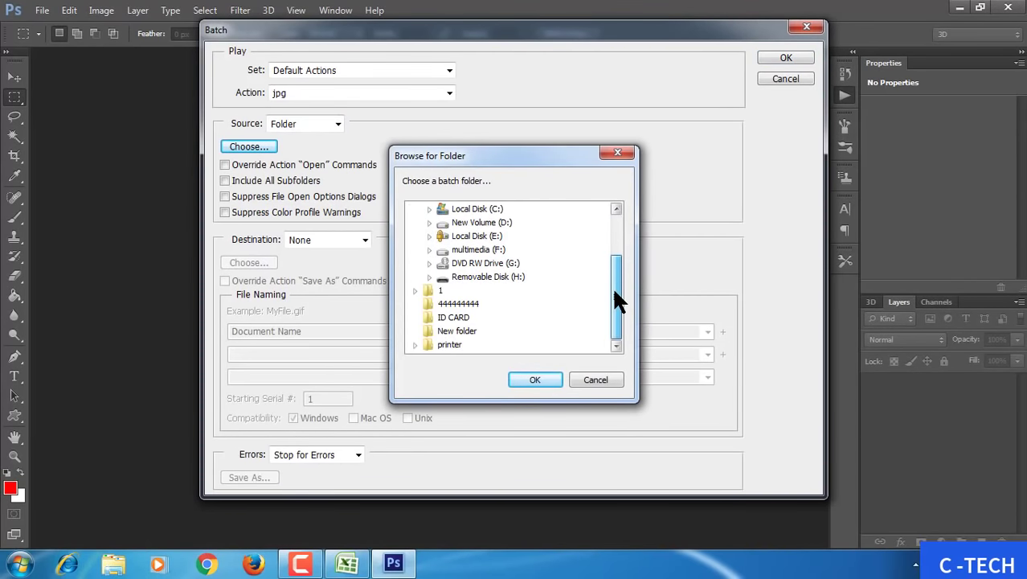
pyautogui.click(537, 380)
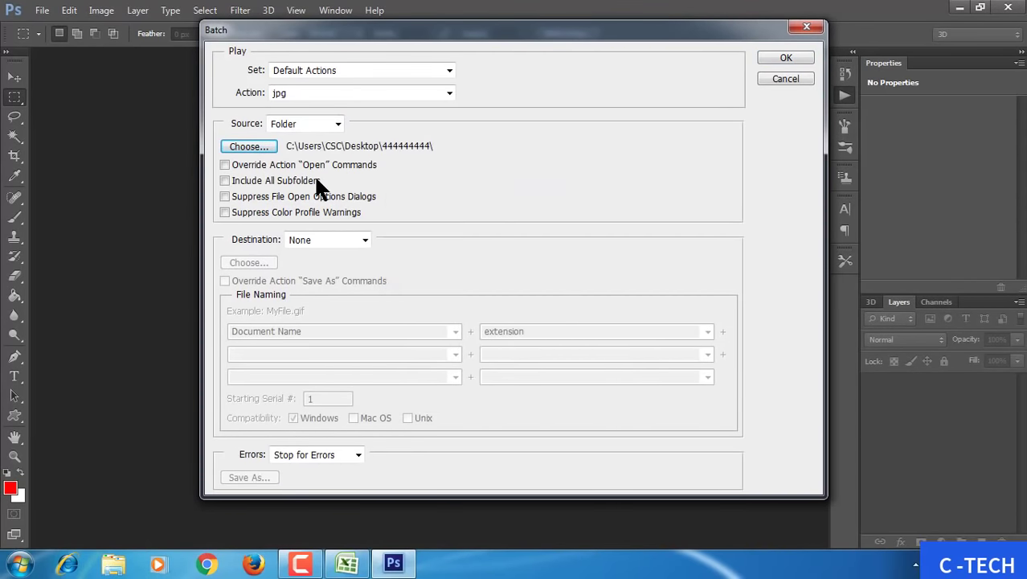
# Step: Set destination to New folder, name files by Serial Letter, and keep jpg as the action
pyautogui.click(365, 240)
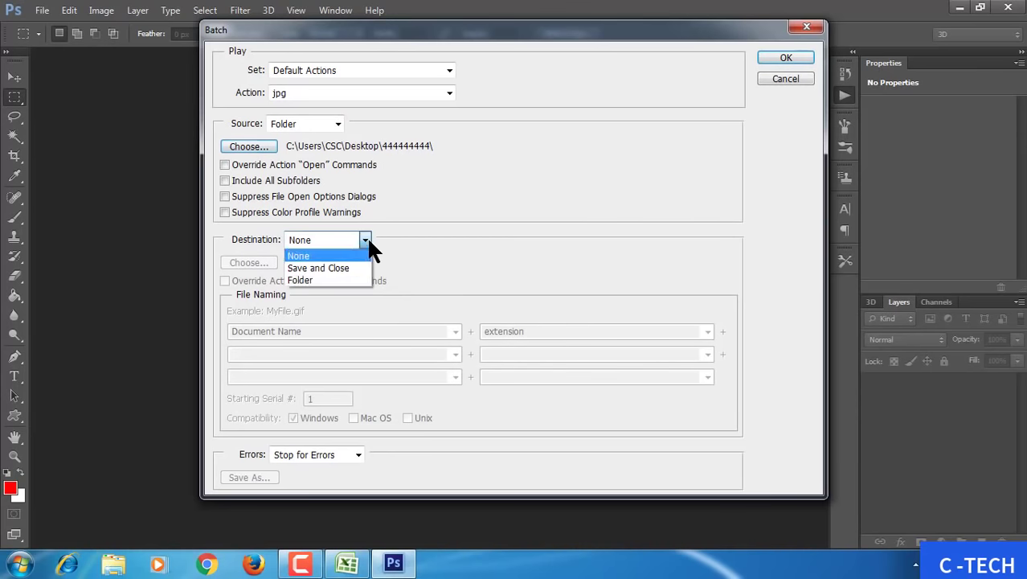
pyautogui.click(330, 278)
pyautogui.click(247, 263)
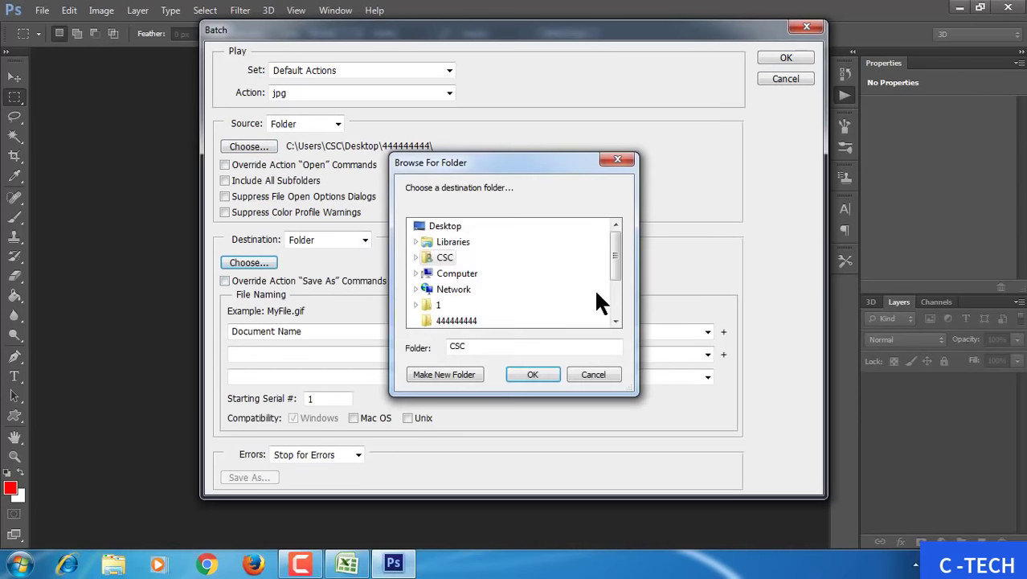
pyautogui.moveTo(616, 269); pyautogui.dragTo(616, 291)
pyautogui.click(458, 290)
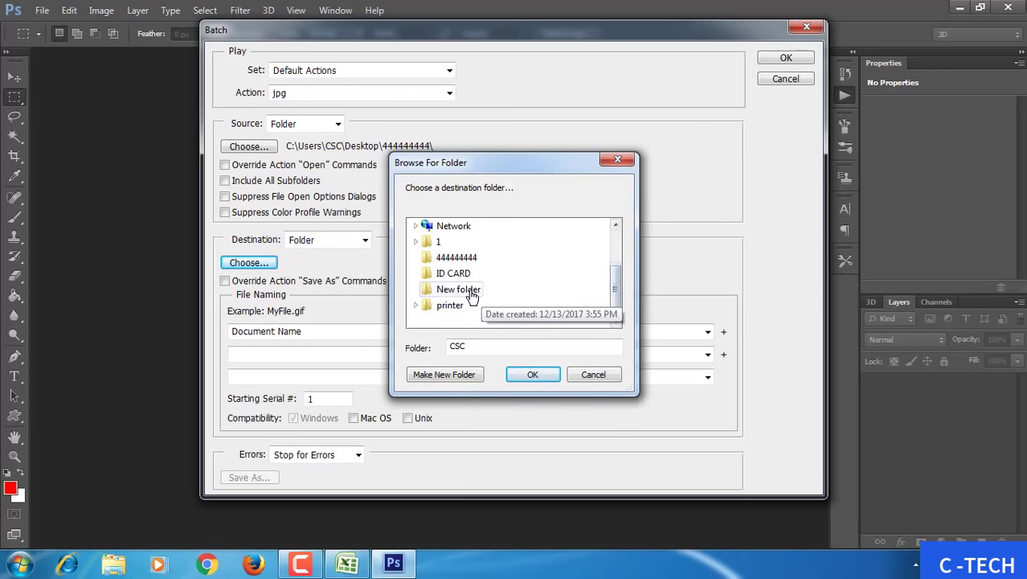
pyautogui.click(519, 370)
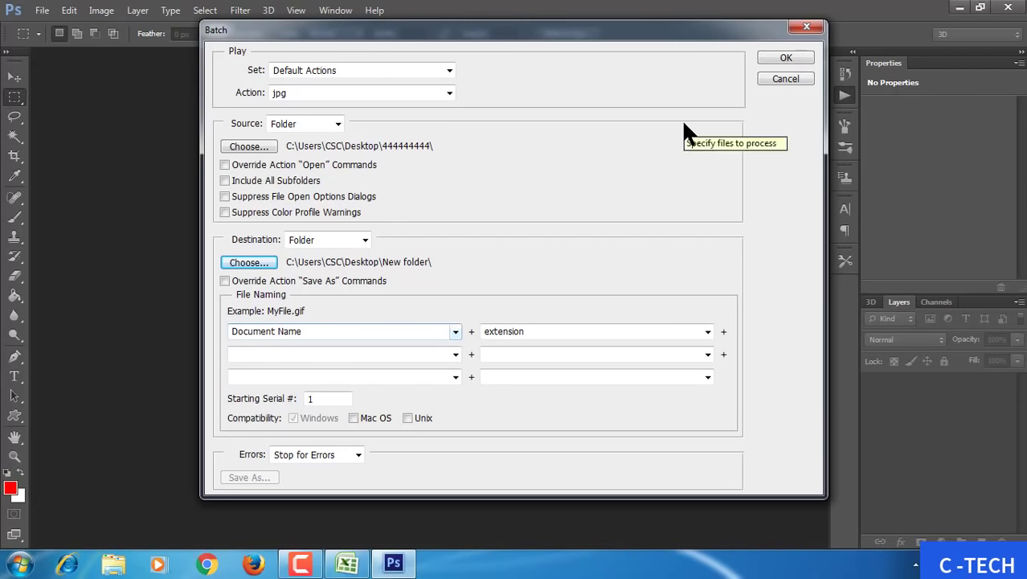
pyautogui.click(455, 331)
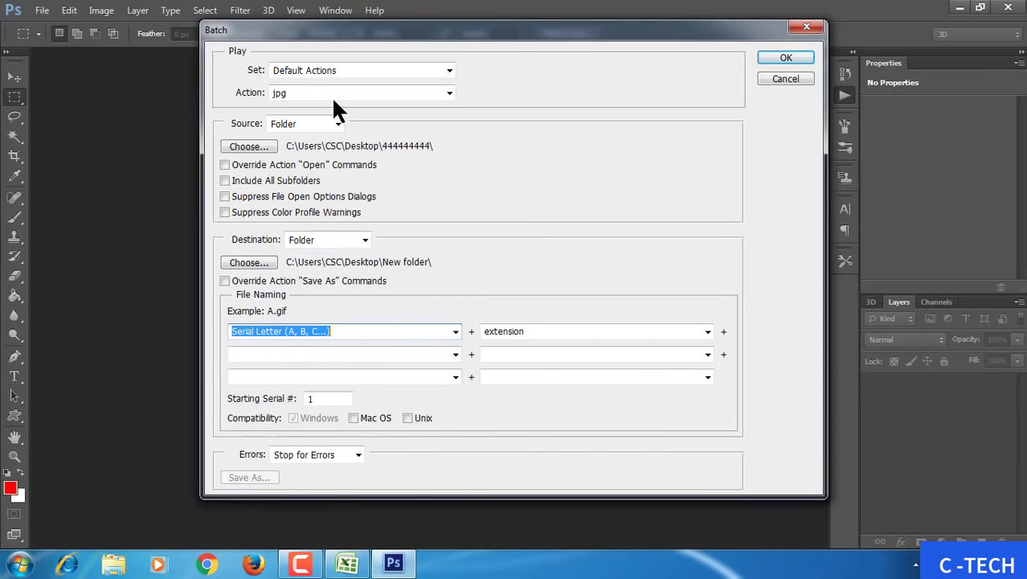
pyautogui.click(408, 96)
pyautogui.click(408, 96)
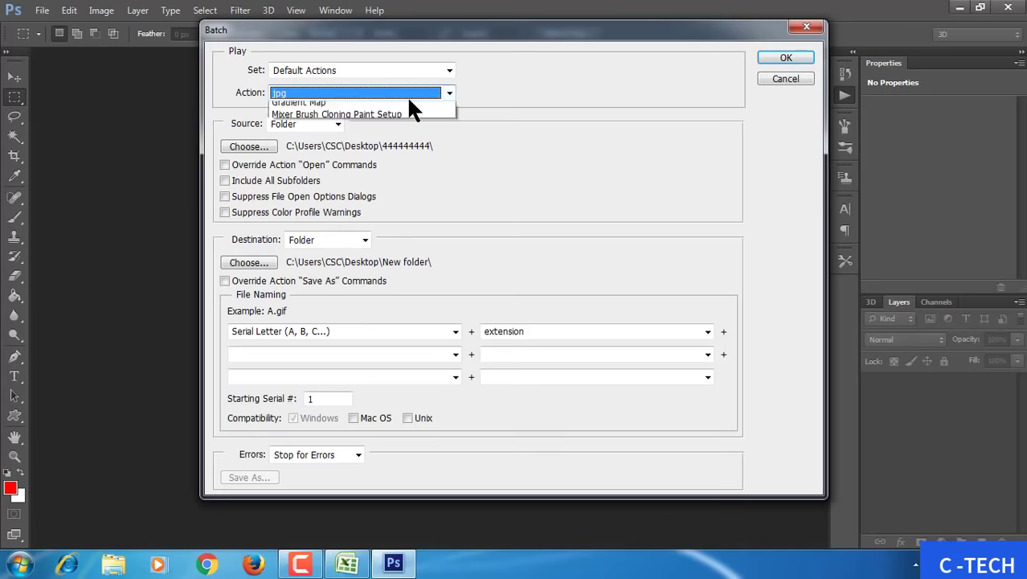
pyautogui.click(371, 260)
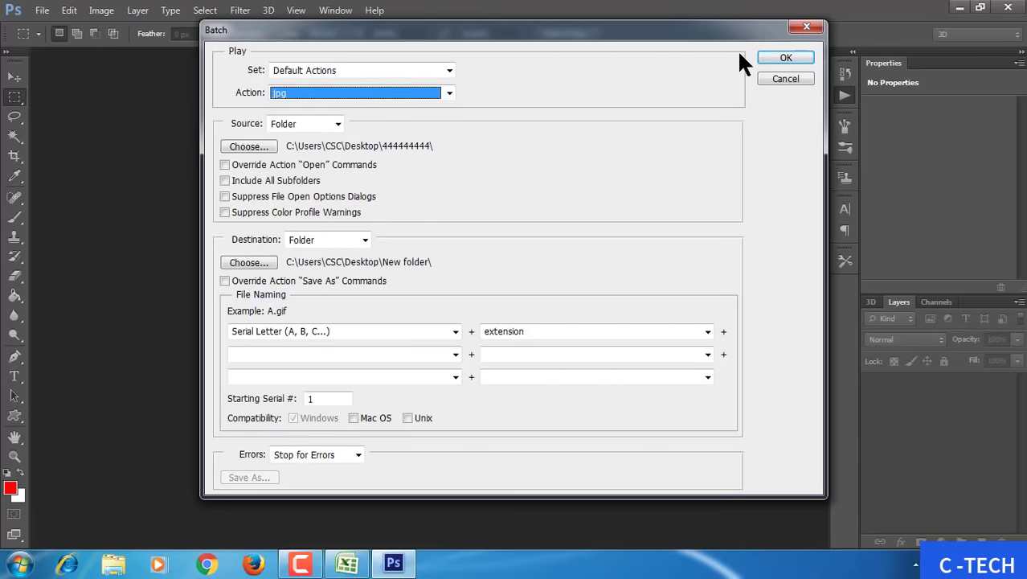
# Step: Run the batch with the jpg action across all ID card files
pyautogui.click(774, 56)
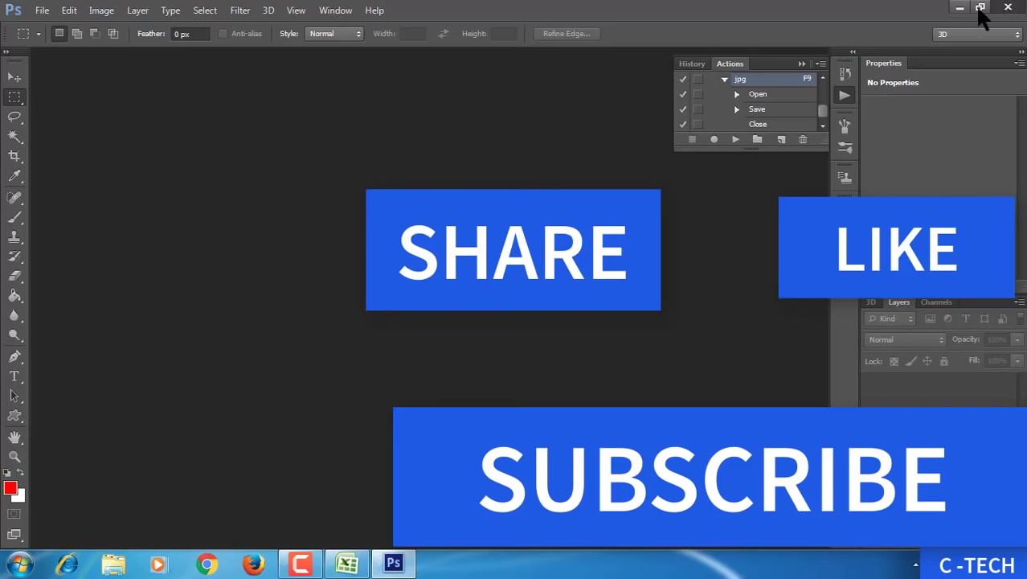
# Step: Preview the JPG cards in New folder from image A onward, then return to Photoshop
pyautogui.click(1007, 7)
pyautogui.doubleClick(138, 269)
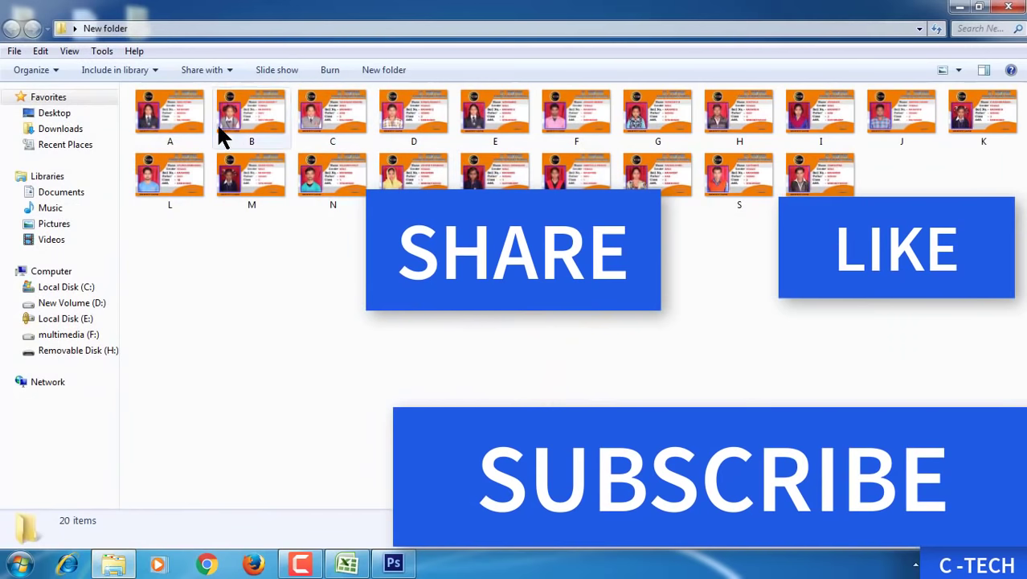
pyautogui.rightClick(174, 120)
pyautogui.click(211, 132)
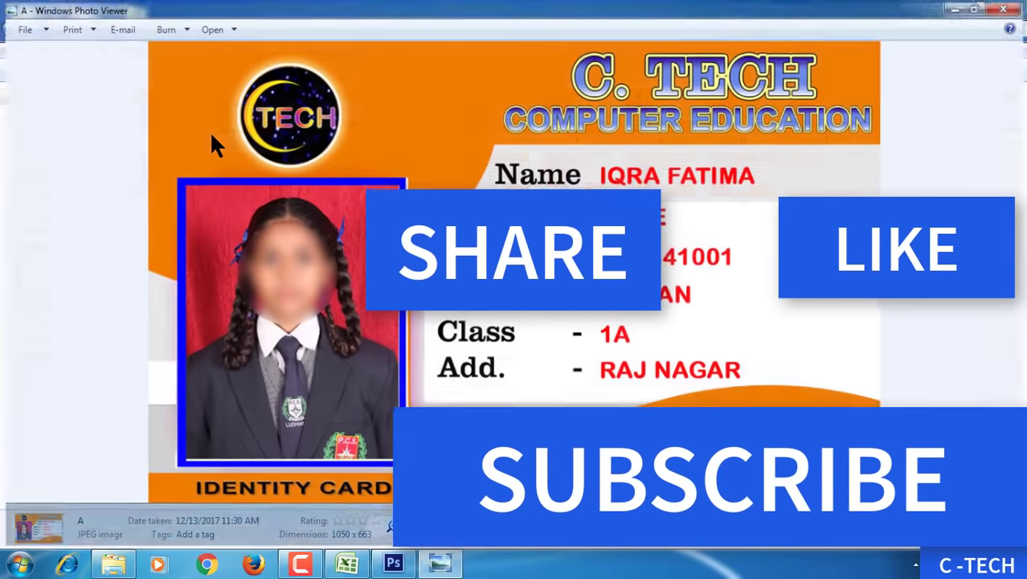
pyautogui.press('Right')
pyautogui.press('Right')
pyautogui.press('Right')
pyautogui.press('Right')
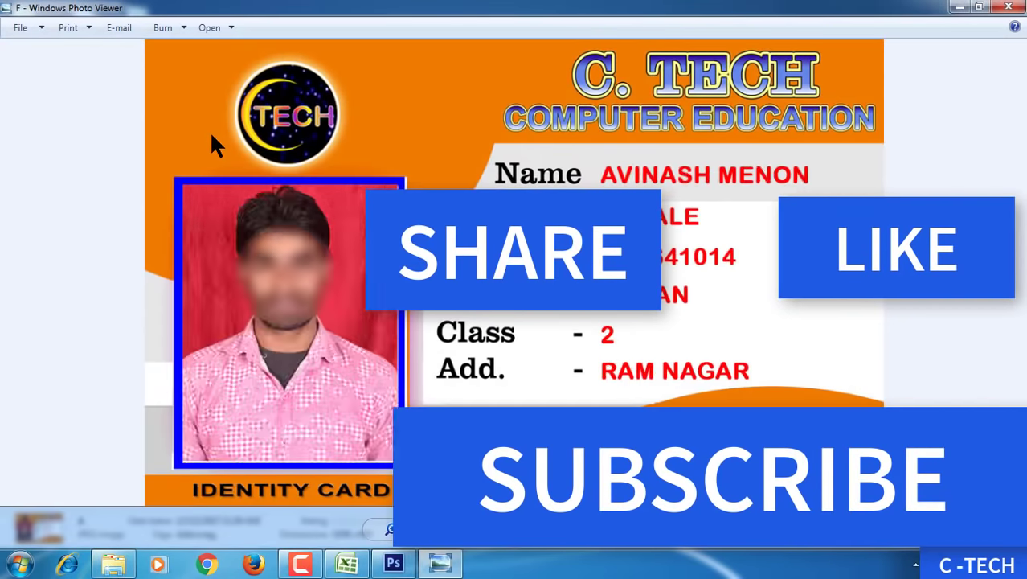
pyautogui.press('Right')
pyautogui.press('Right')
pyautogui.press('Right')
pyautogui.press('Right')
pyautogui.press('Right')
pyautogui.press('Right')
pyautogui.press('Right')
pyautogui.press('Right')
pyautogui.press('Right')
pyautogui.press('Right')
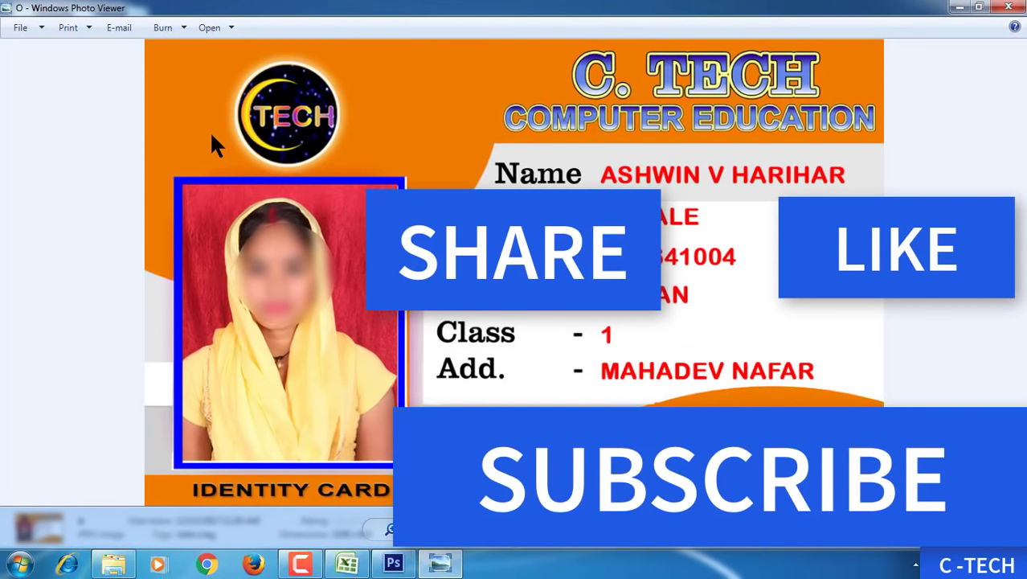
pyautogui.click(393, 563)
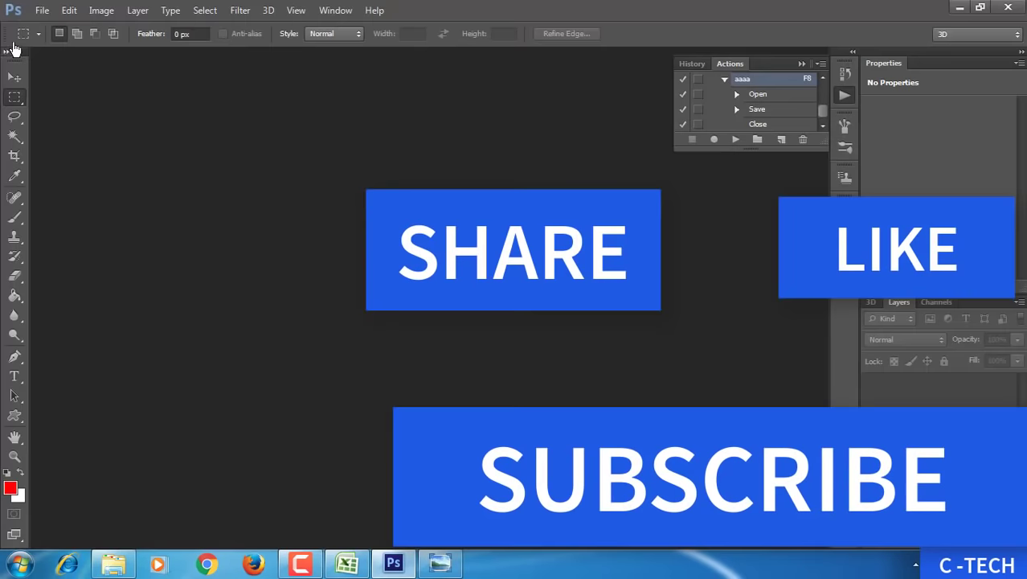
pyautogui.click(42, 10)
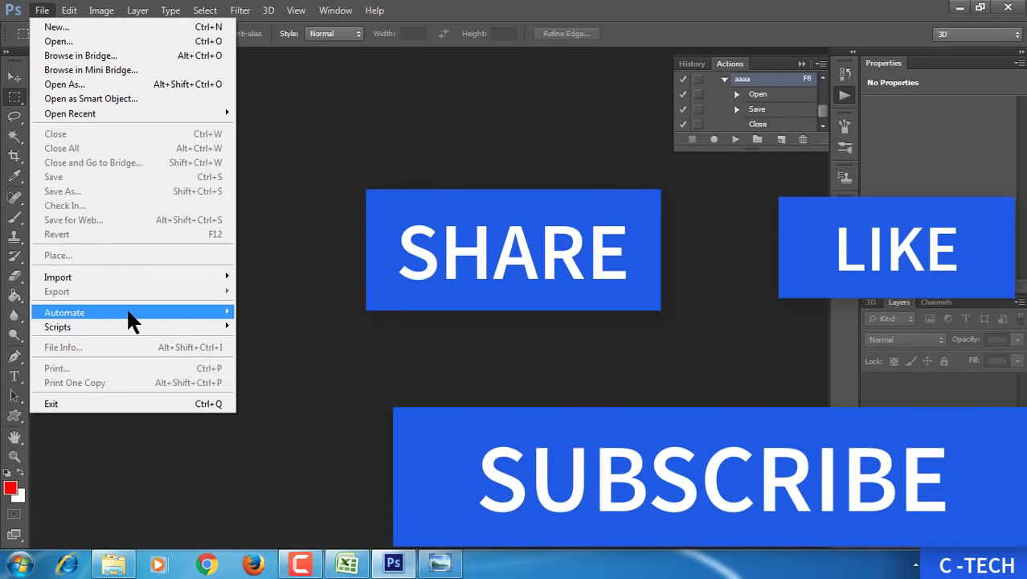
pyautogui.moveTo(64, 312)
pyautogui.click(262, 312)
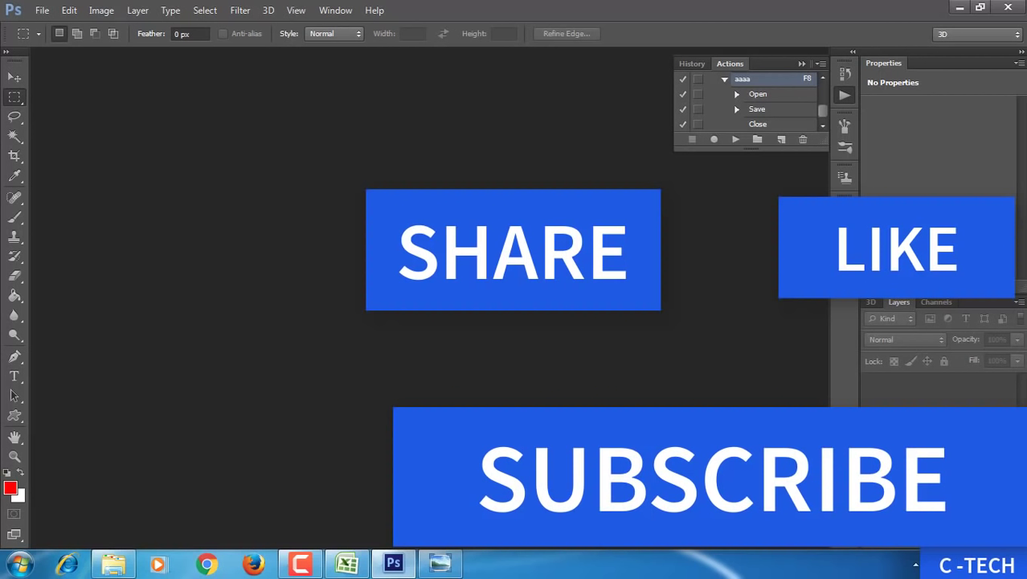
# Step: Minimize Photoshop so Windows Photo Viewer shows the converted ID card image O
pyautogui.click(956, 7)
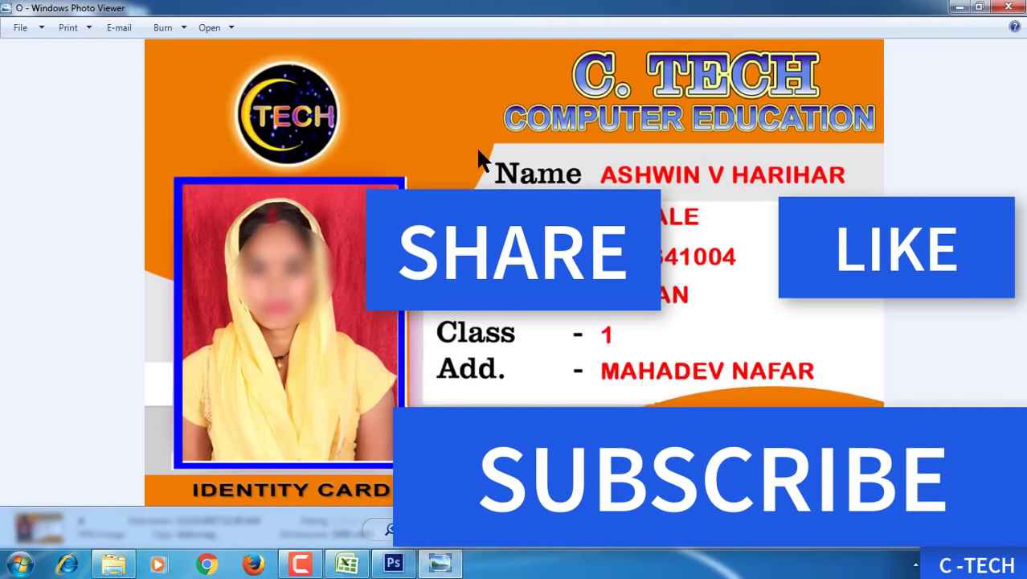